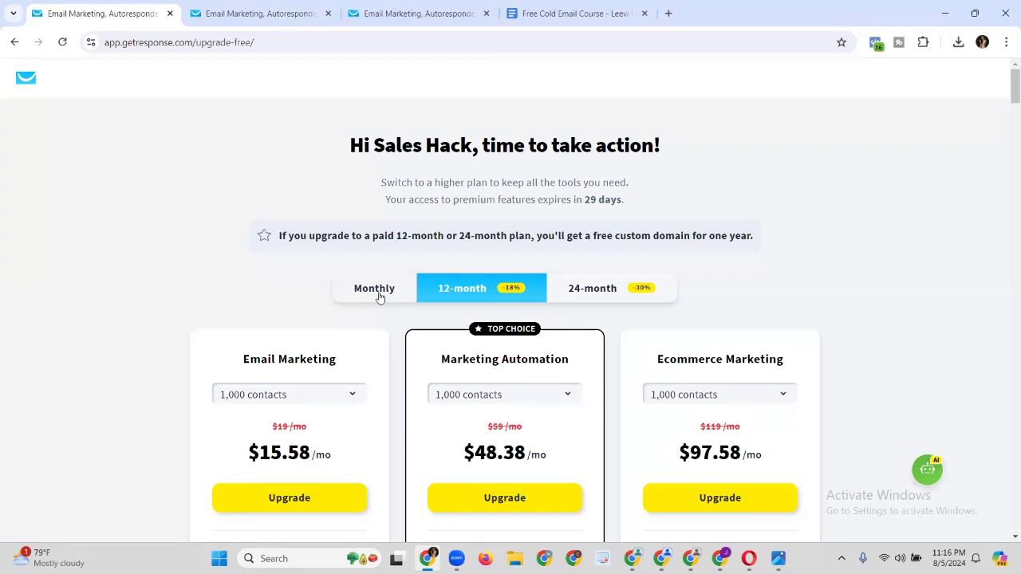
# Show the upgrade plans with monthly billing and check the Email Marketing price for 1,000 contacts.
pyautogui.click(386, 290)
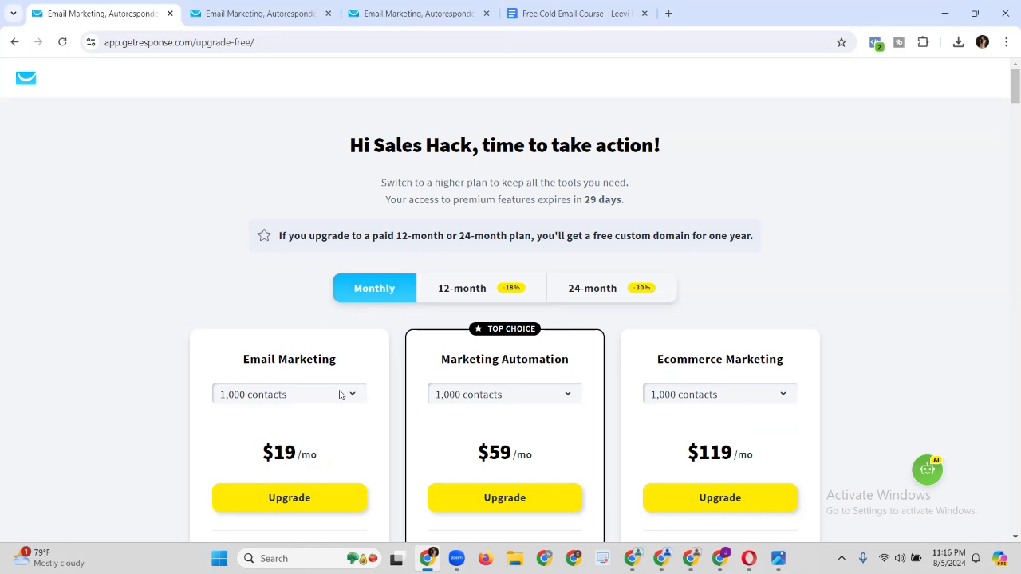
pyautogui.scroll(-2, 341, 391)
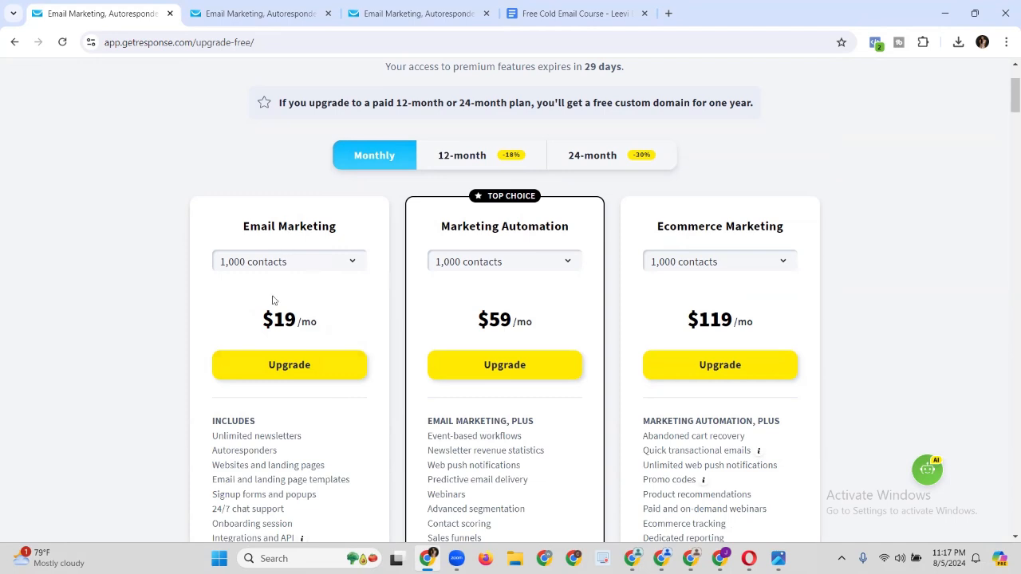
pyautogui.moveTo(264, 320); pyautogui.dragTo(315, 330)
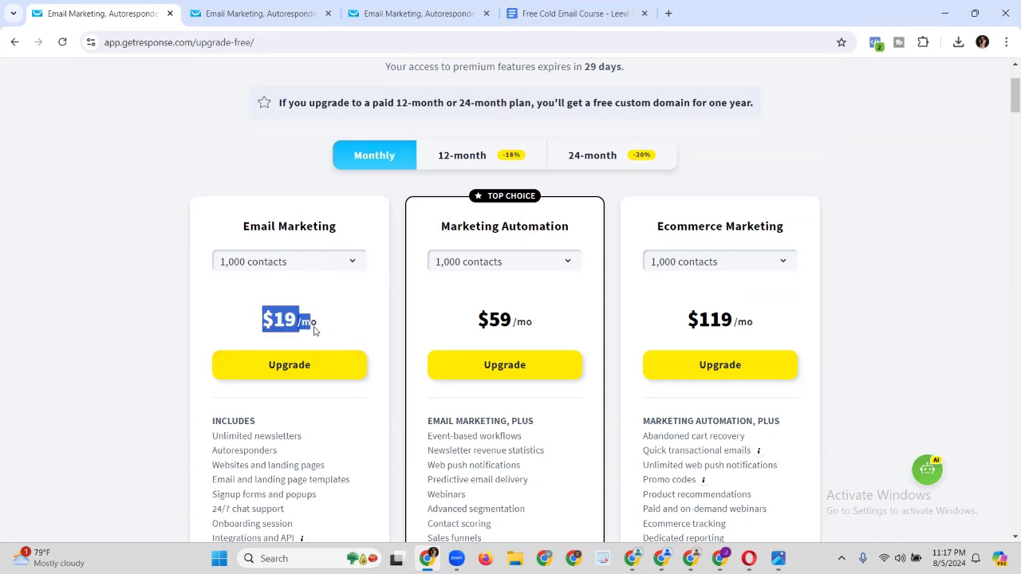
# Set the Email Marketing plan to 2,500 contacts and review its monthly price and the plan features.
pyautogui.click(319, 268)
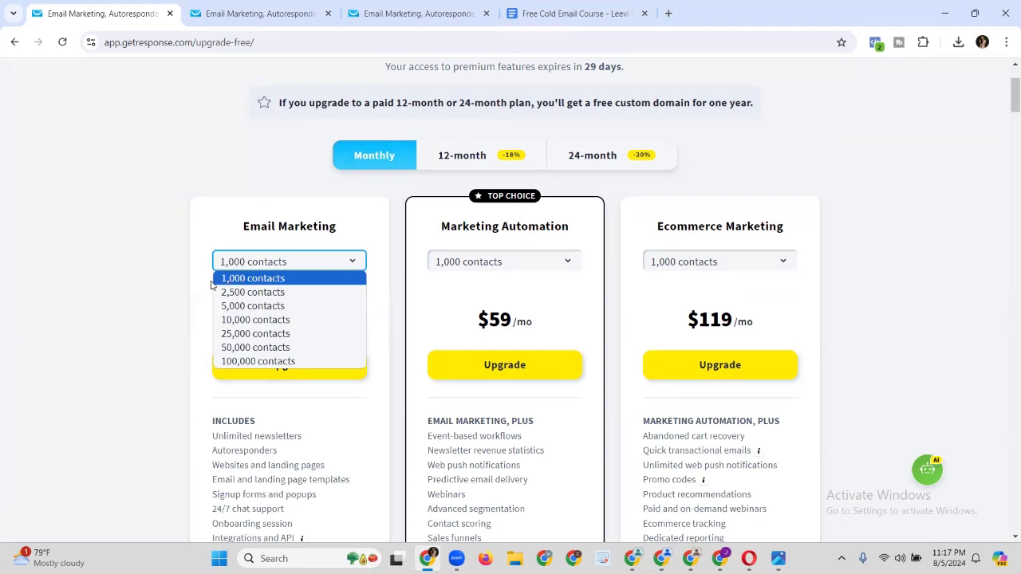
pyautogui.click(198, 305)
pyautogui.click(309, 386)
pyautogui.click(308, 267)
pyautogui.click(296, 298)
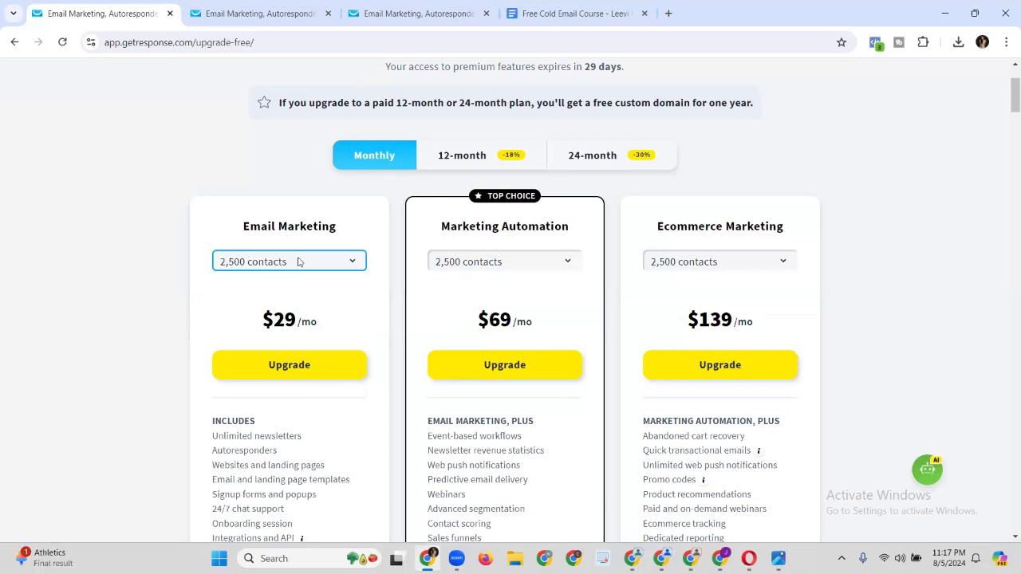
pyautogui.moveTo(253, 325); pyautogui.dragTo(315, 324)
pyautogui.click(315, 325)
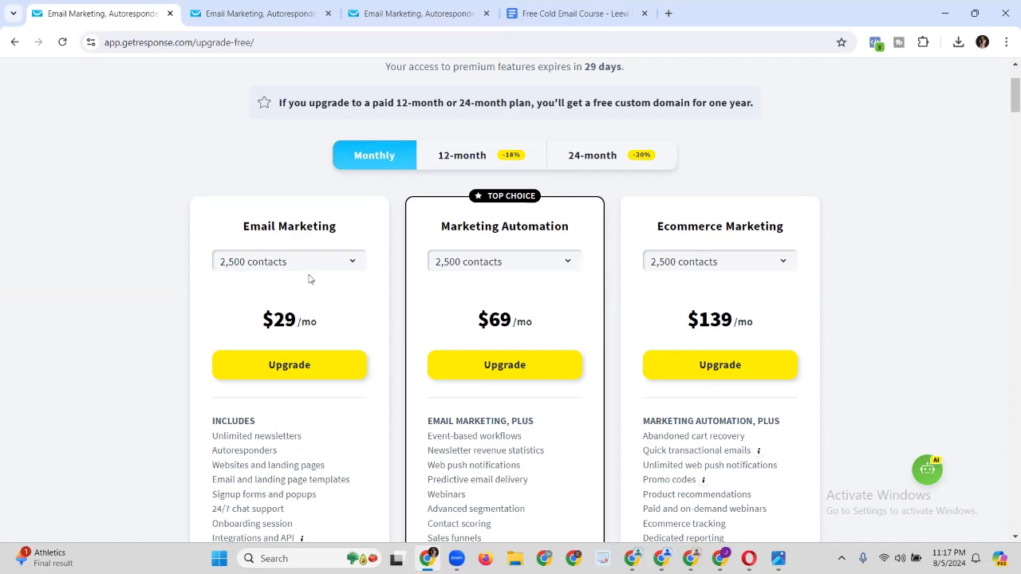
pyautogui.scroll(1, 335, 244)
pyautogui.scroll(2, 343, 299)
pyautogui.scroll(-3, 342, 303)
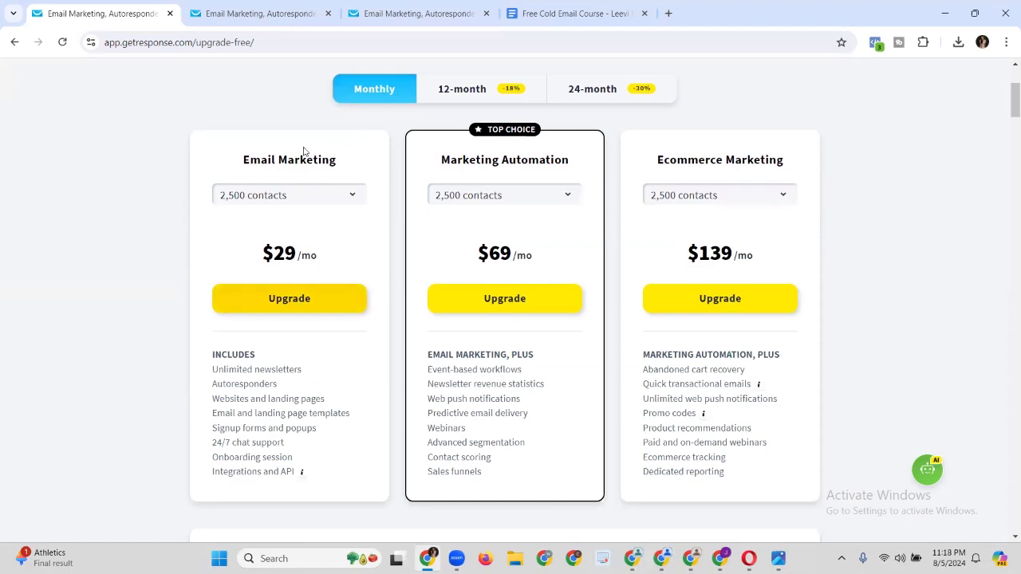
# Open the email marketing newsletters page and start creating a newsletter.
pyautogui.click(277, 23)
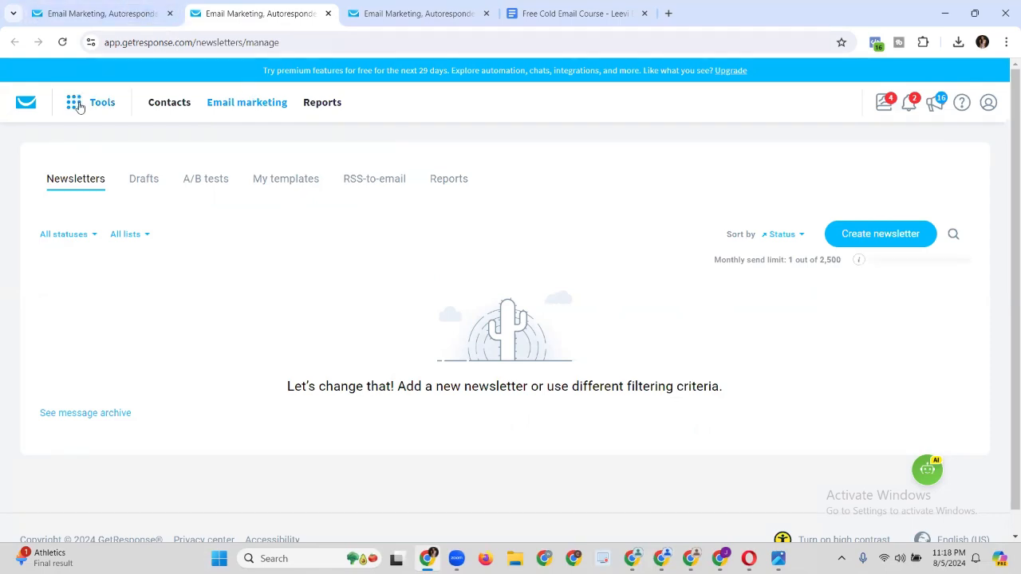
pyautogui.click(80, 107)
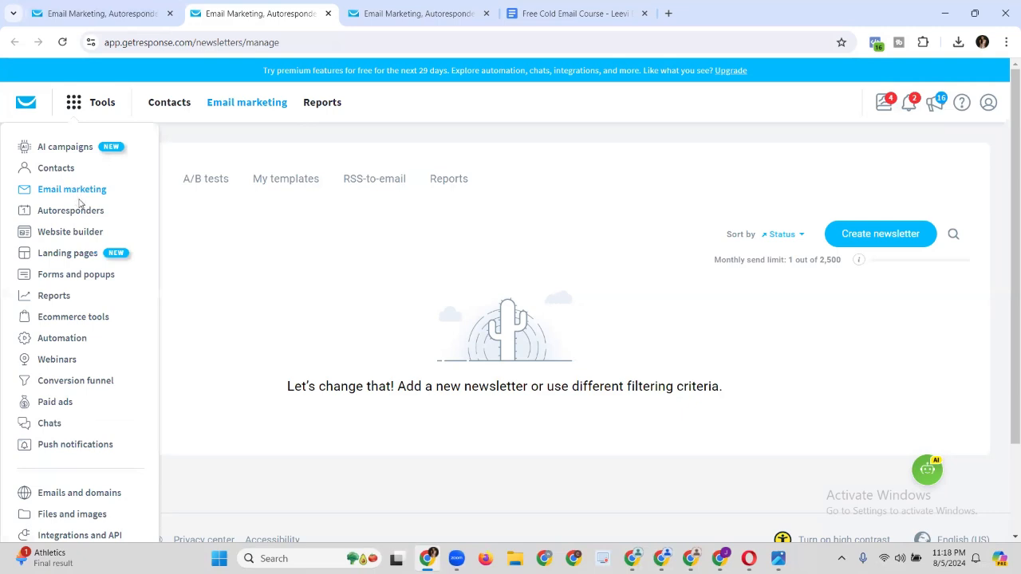
pyautogui.click(80, 199)
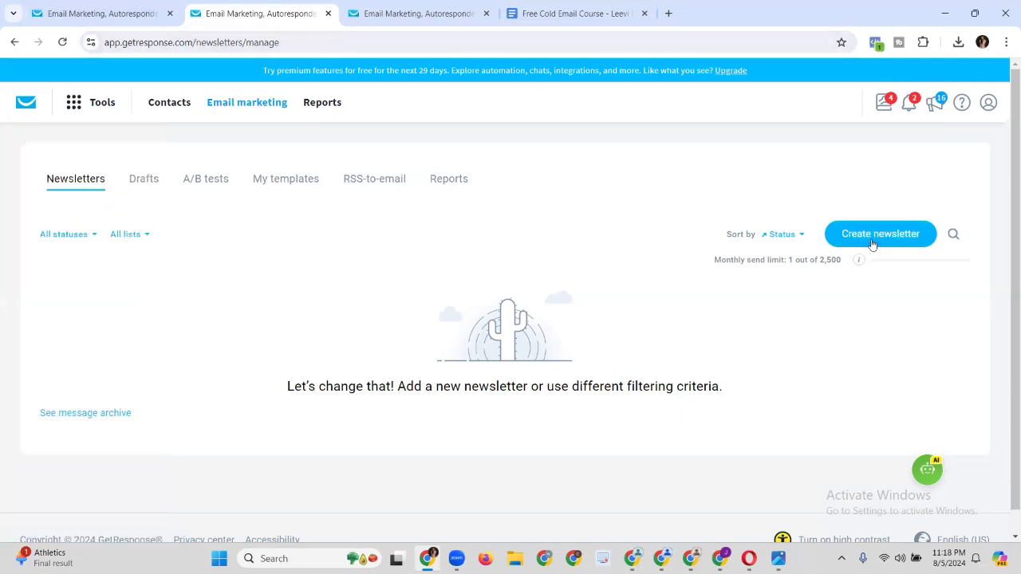
pyautogui.click(875, 241)
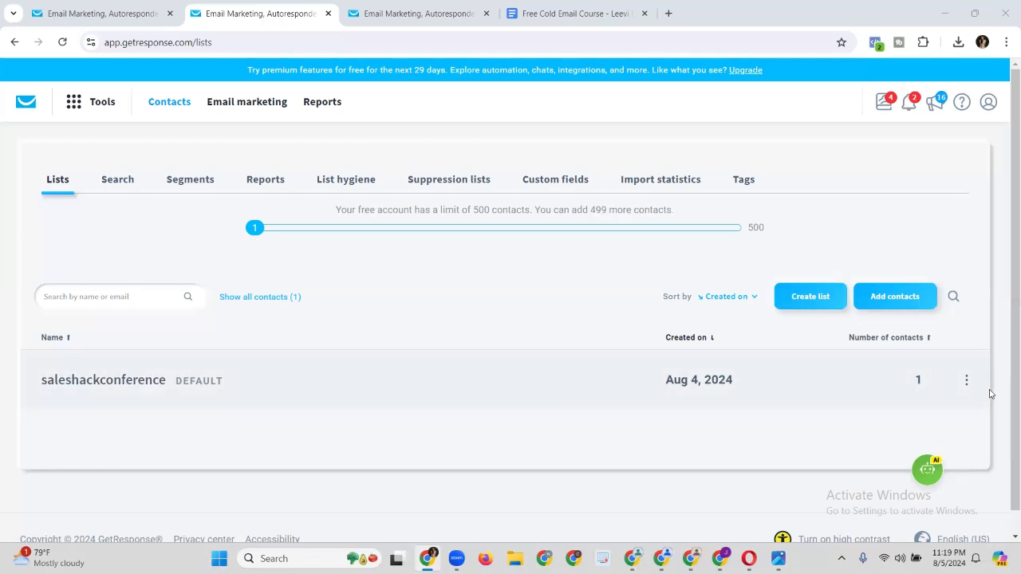
pyautogui.click(965, 381)
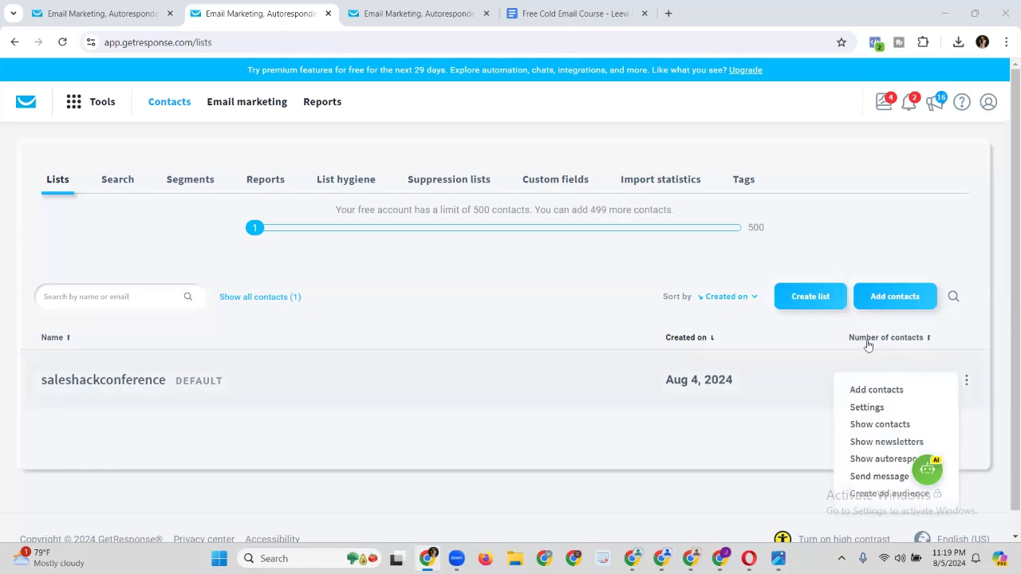
pyautogui.click(868, 345)
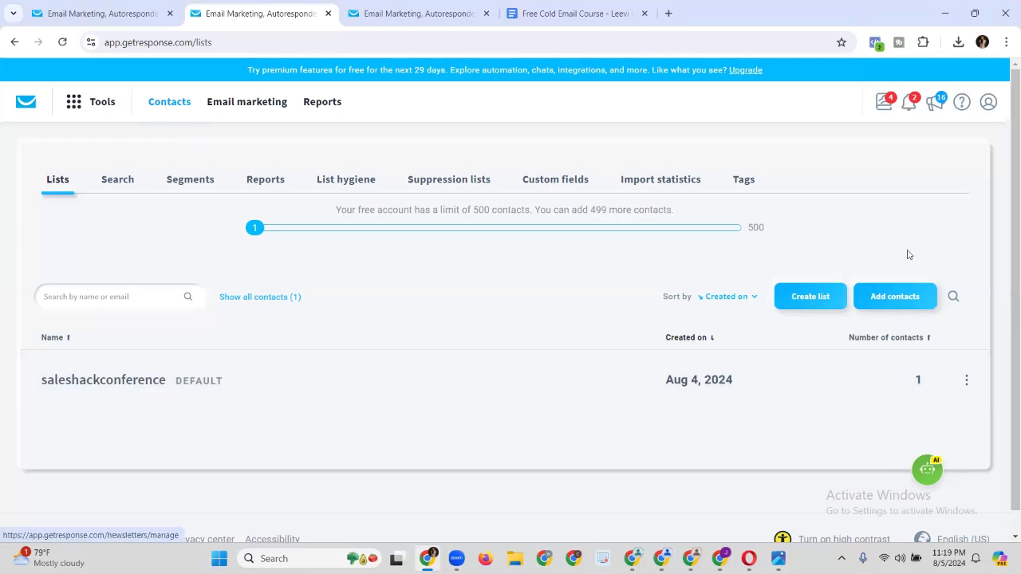
pyautogui.click(807, 298)
pyautogui.click(723, 218)
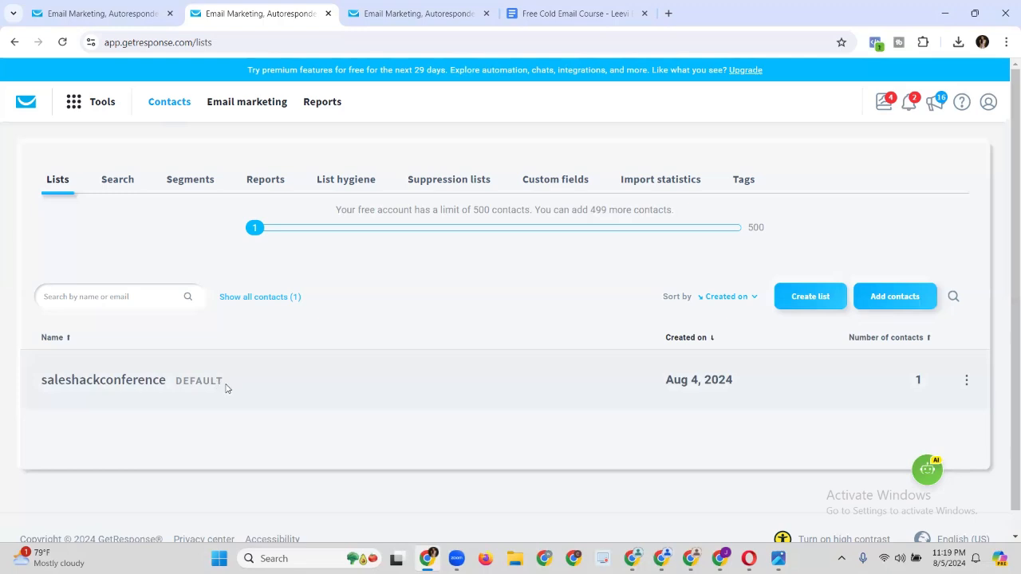
# Open the contacts of the default saleshackconference list, and return to the lists overview.
pyautogui.moveTo(225, 388); pyautogui.dragTo(142, 387)
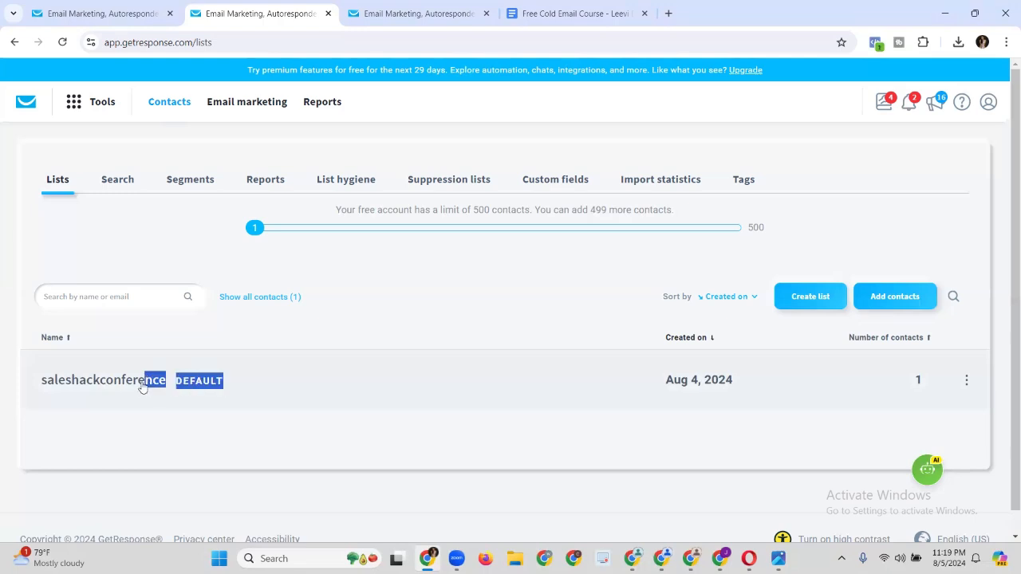
pyautogui.click(196, 387)
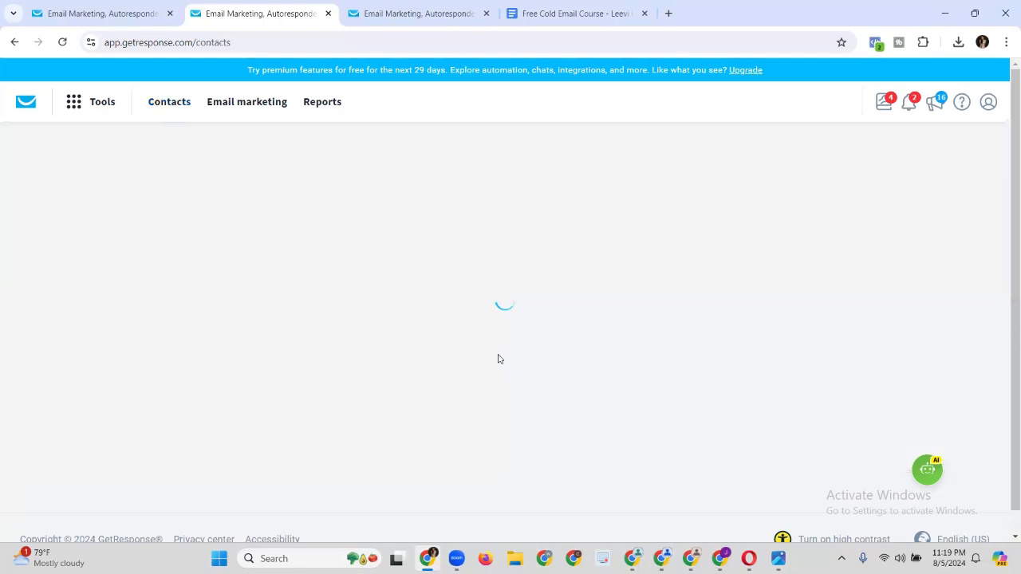
pyautogui.click(169, 102)
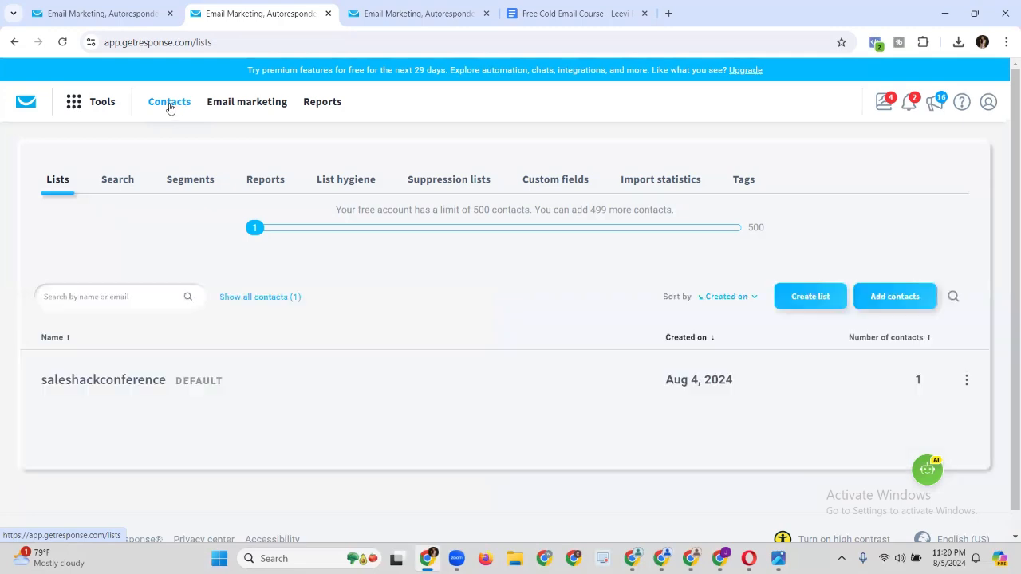
# Create a new contact list named "weightloss".
pyautogui.click(811, 299)
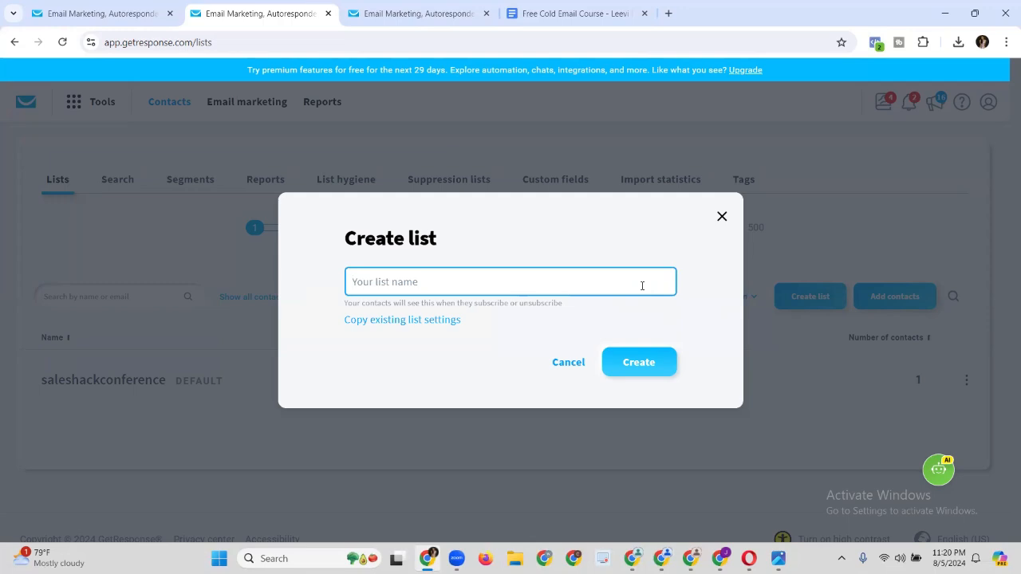
pyautogui.write('W')
pyautogui.press('BackSpace')
pyautogui.write('weightloss')
pyautogui.hotkey('ctrl', 'a')
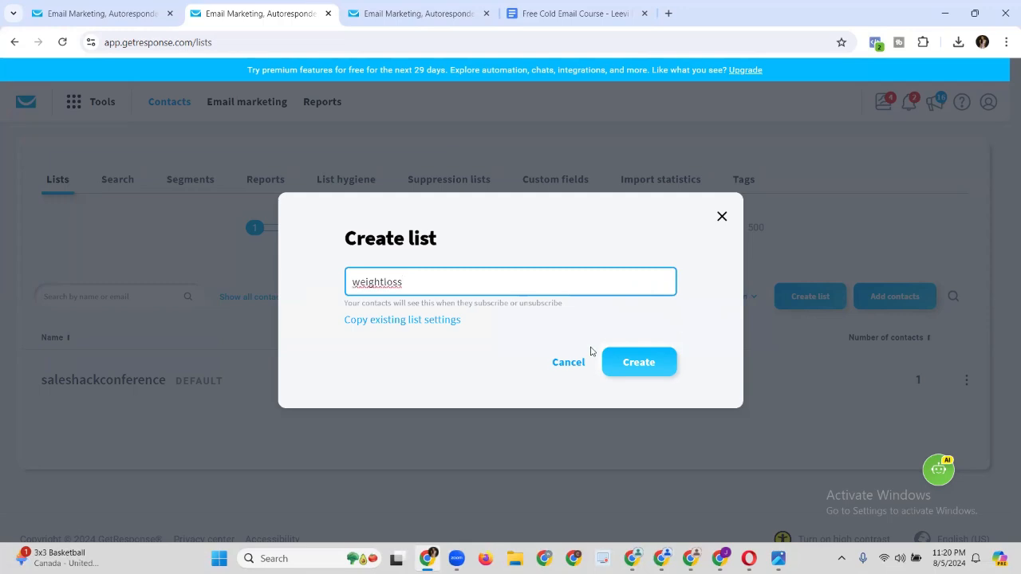
pyautogui.click(651, 363)
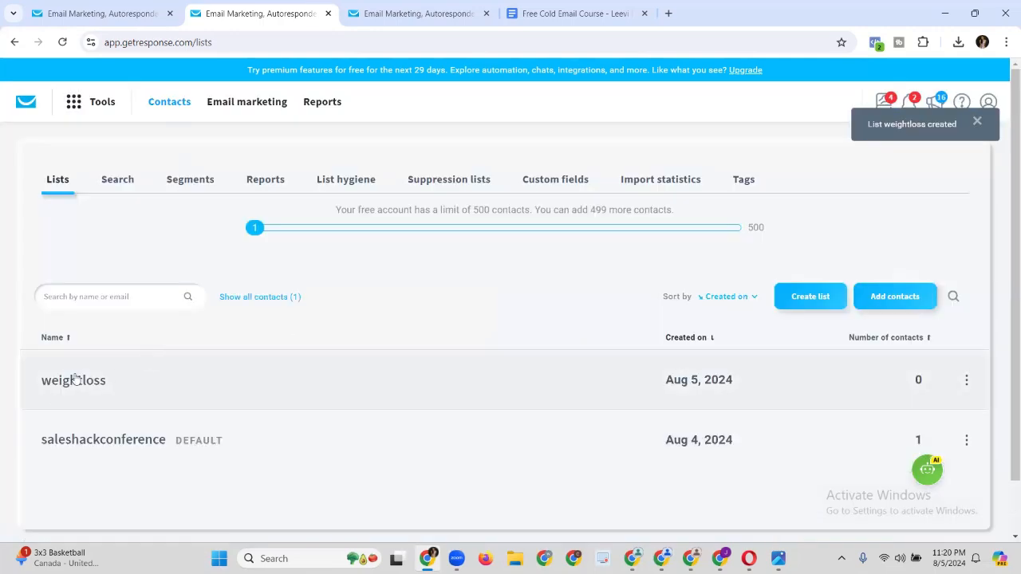
# Open the settings of the weightloss list.
pyautogui.click(963, 383)
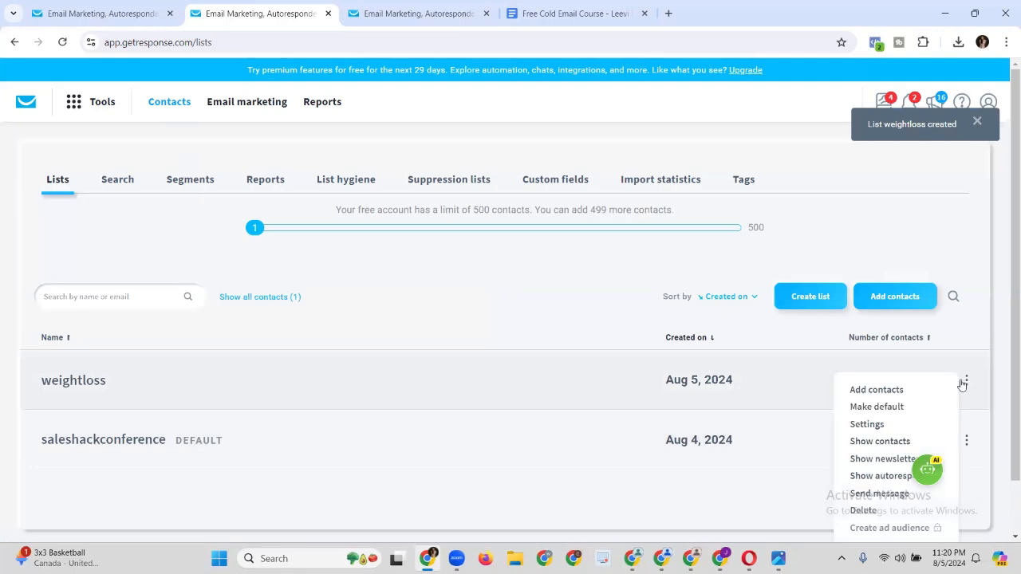
pyautogui.scroll(-2, 962, 385)
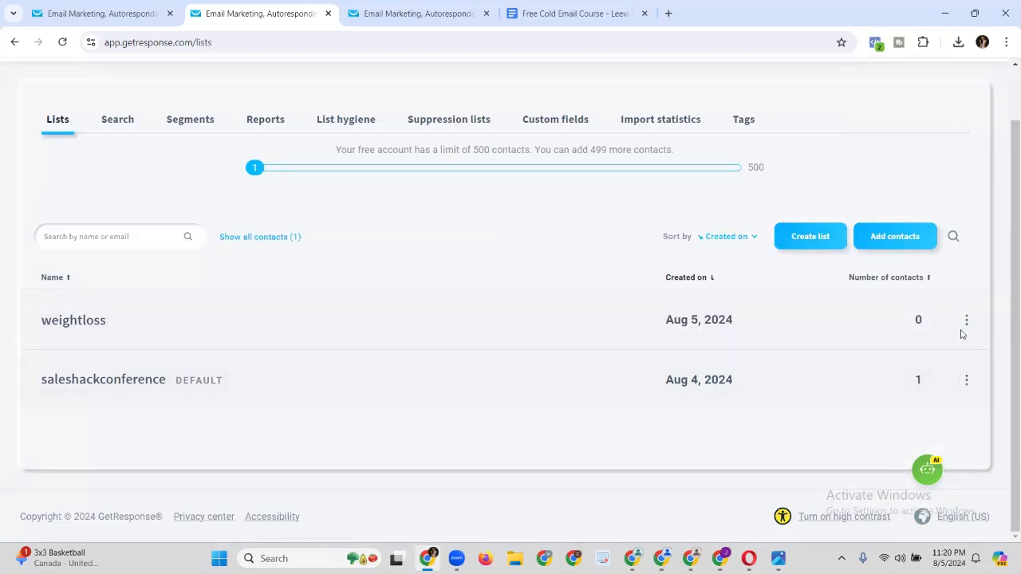
pyautogui.moveTo(961, 331)
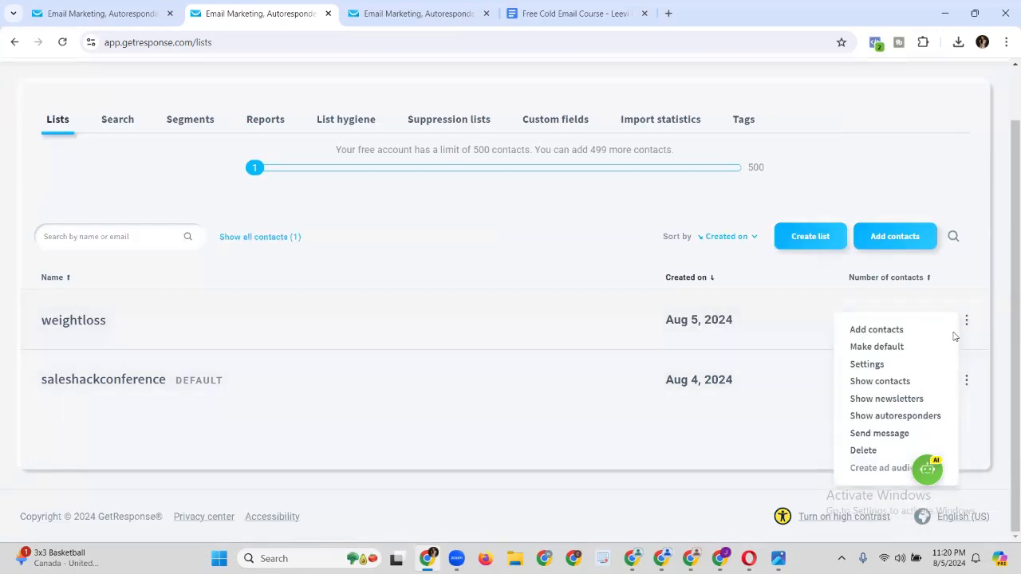
pyautogui.click(869, 364)
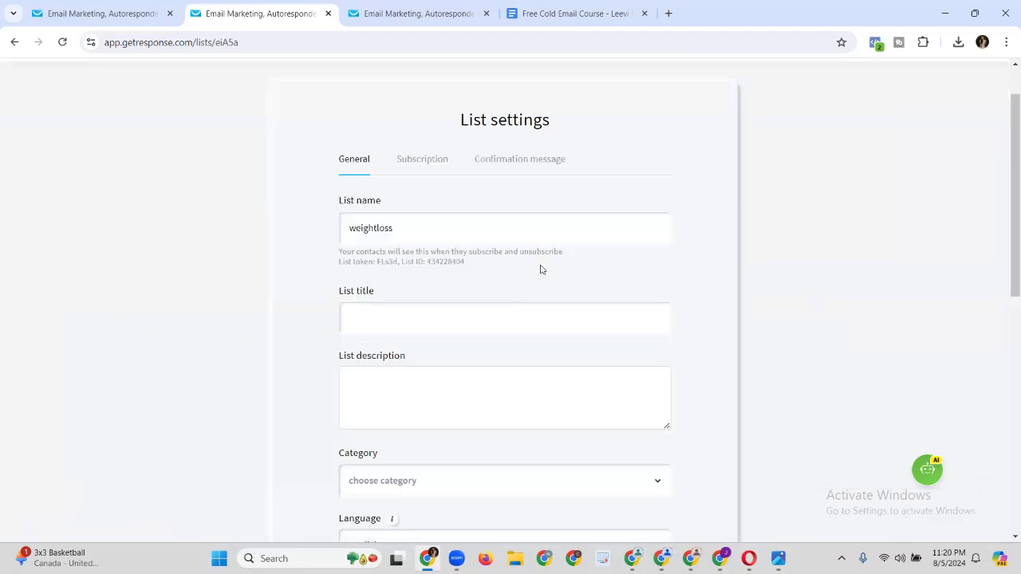
# Enter the list title "WEIGHTLOSS PRODUCT" and the description "The people that wants to buy weightloss product".
pyautogui.scroll(-2, 404, 236)
pyautogui.click(389, 171)
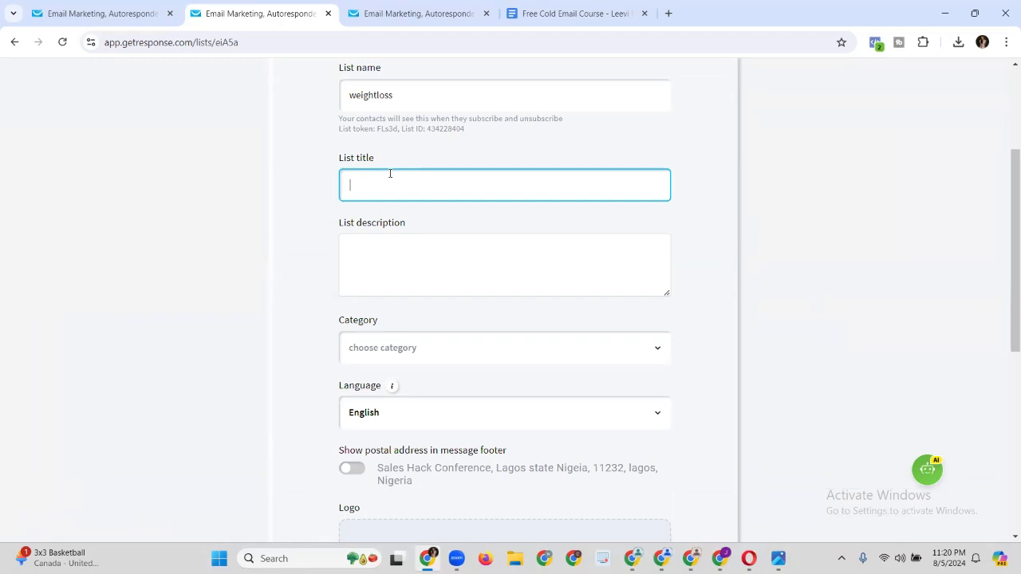
pyautogui.write('WEIGHTLOSS PRODUCT')
pyautogui.click(419, 253)
pyautogui.write('T')
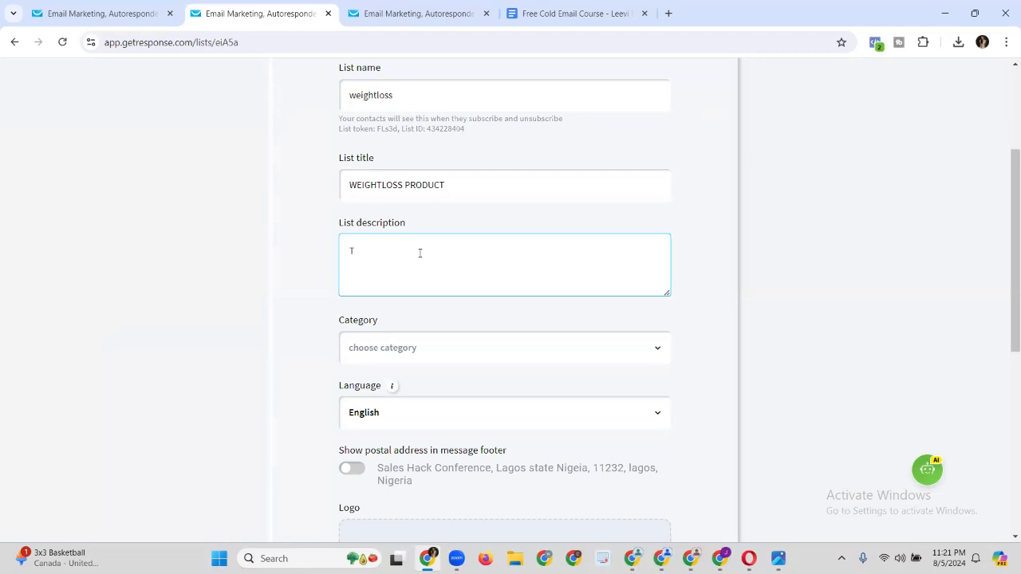
pyautogui.write('he people that')
pyautogui.write('wants to buy weightlos')
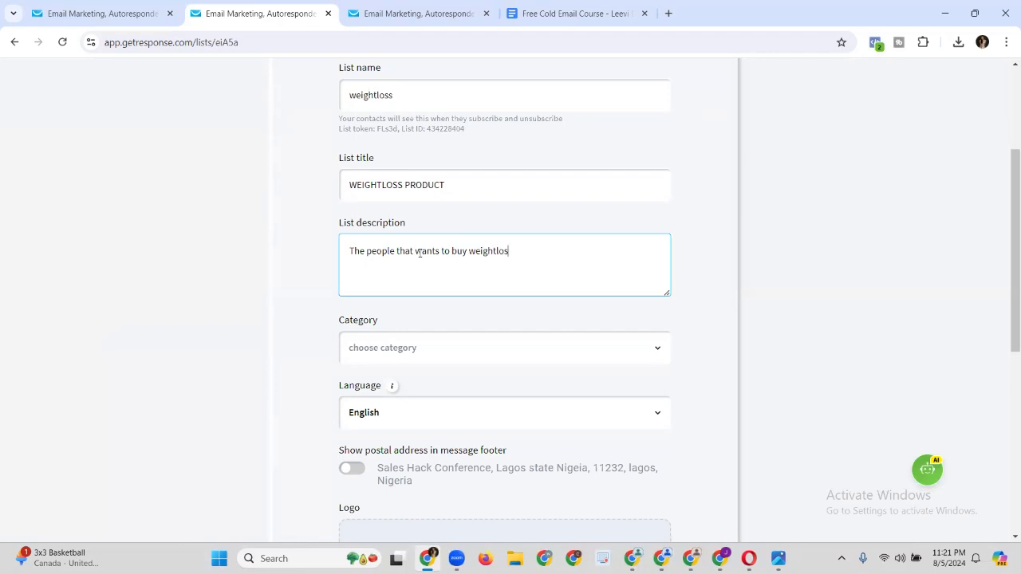
pyautogui.write('s product')
# Set the list's category to Health & Beauty and keep English as its language.
pyautogui.click(484, 349)
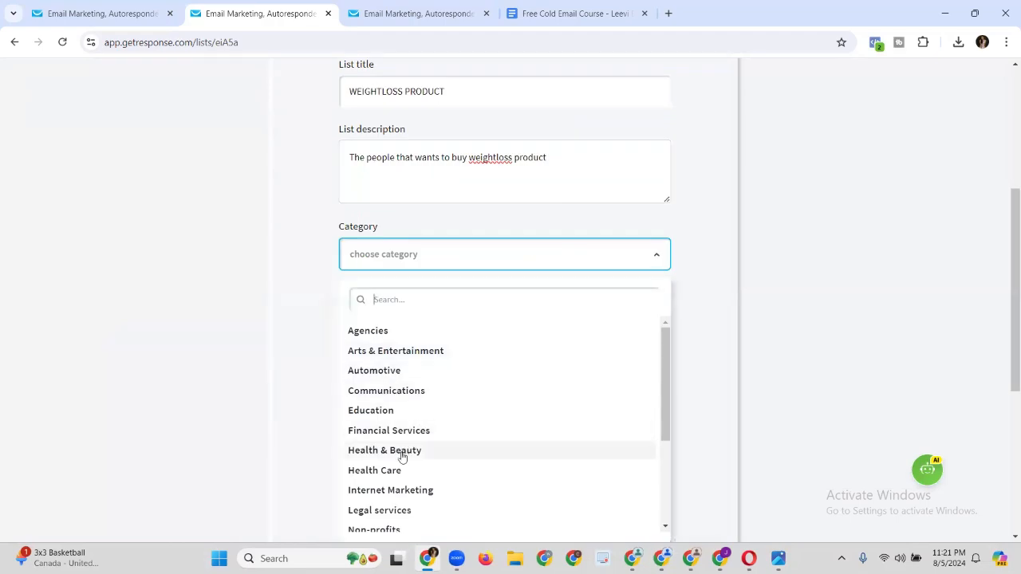
pyautogui.click(408, 457)
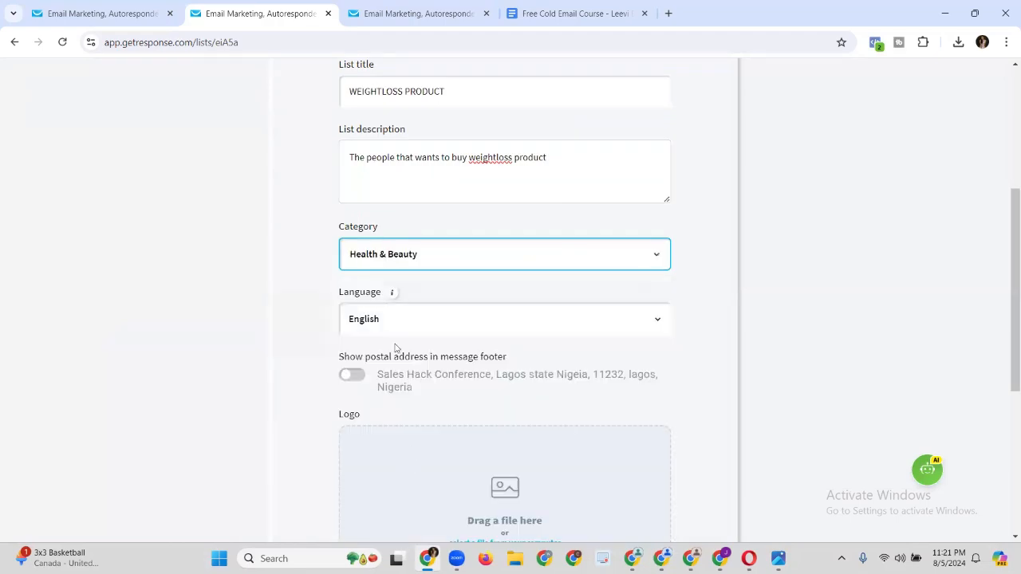
pyautogui.click(417, 326)
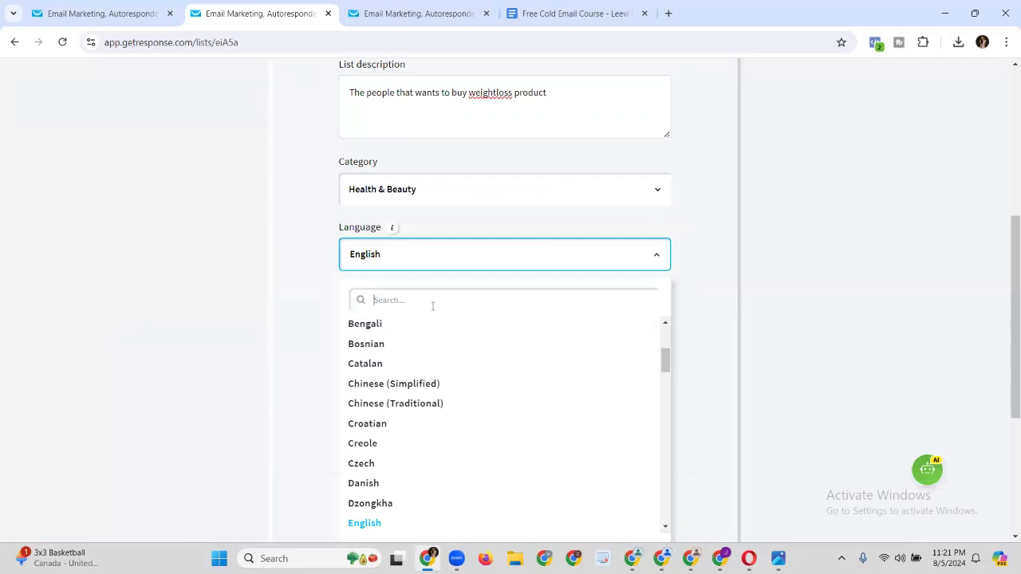
pyautogui.click(675, 274)
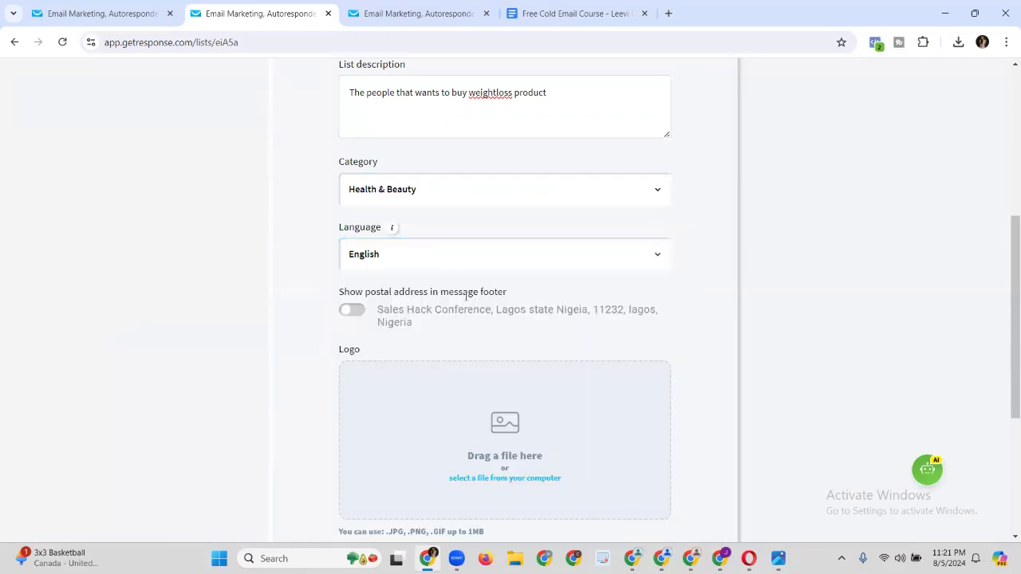
# Keep the postal address out of the message footer and save the list's general settings.
pyautogui.click(359, 314)
pyautogui.click(351, 316)
pyautogui.scroll(-3, 447, 341)
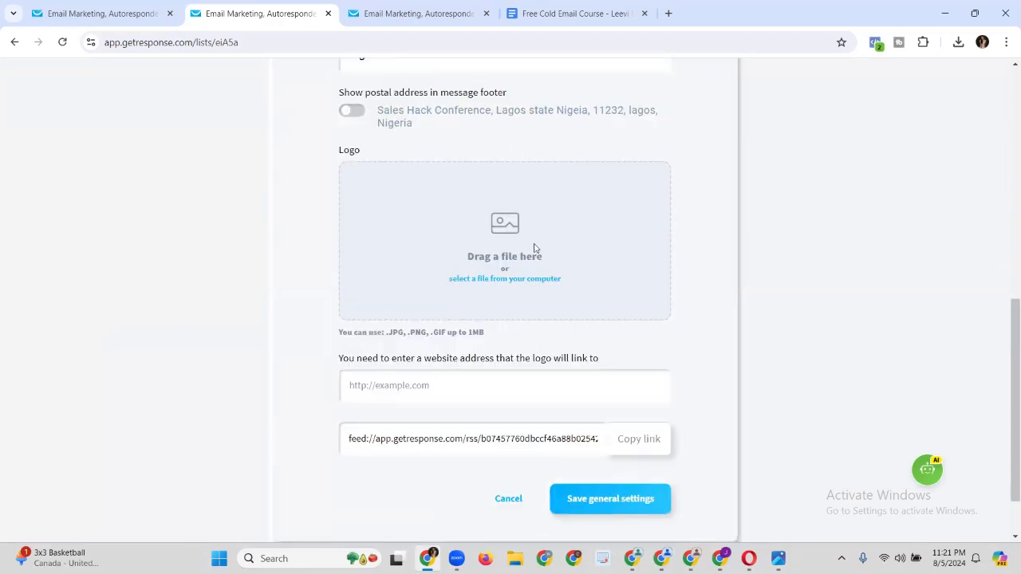
pyautogui.scroll(-1, 550, 383)
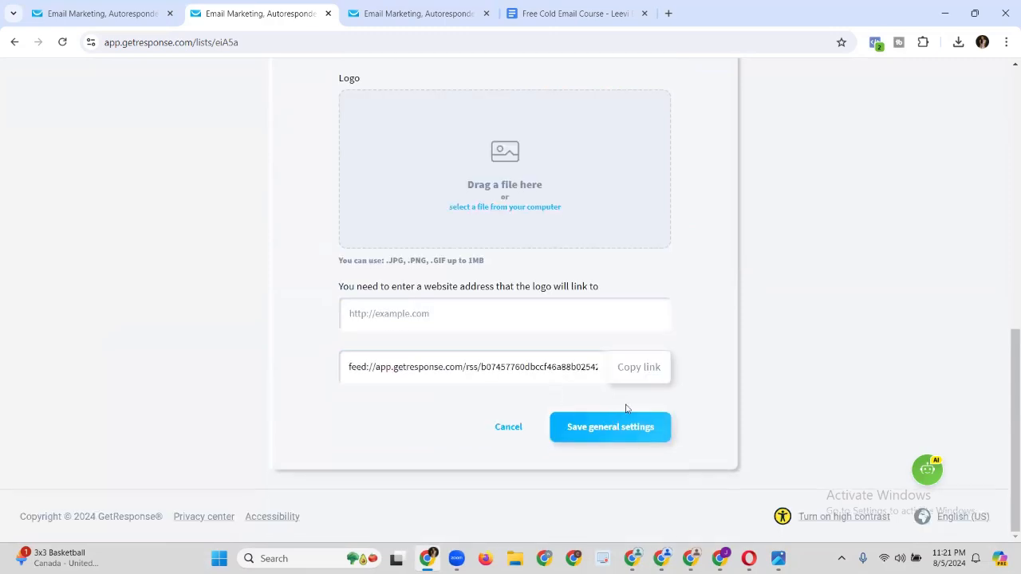
pyautogui.click(624, 431)
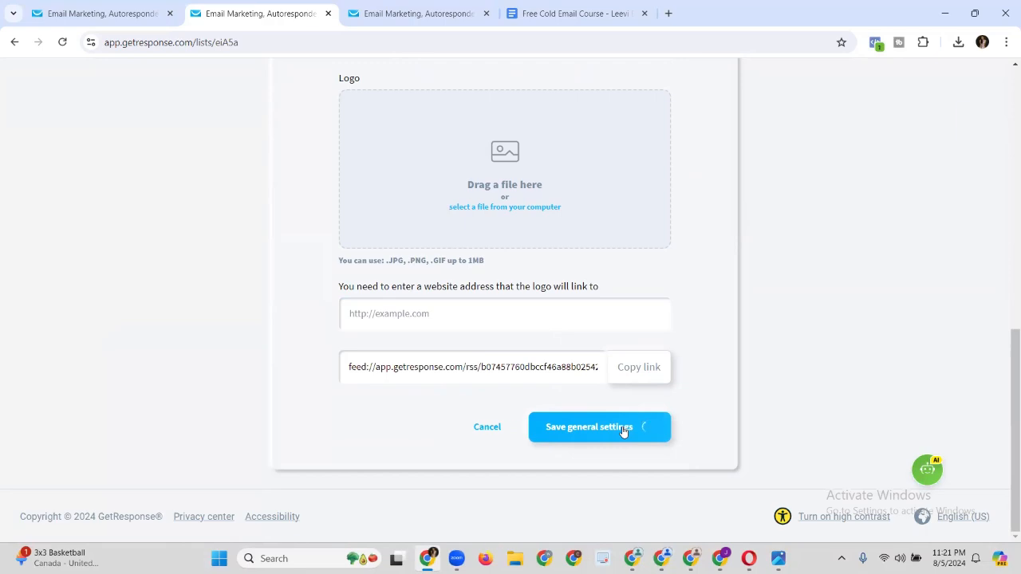
pyautogui.scroll(8, 624, 413)
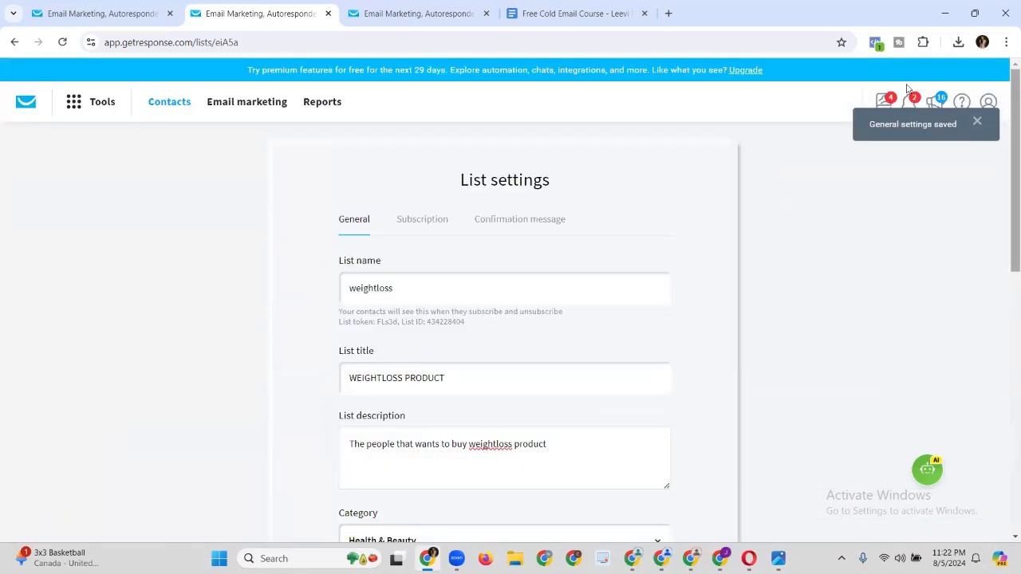
# In the list's subscription settings, leave subscription notifications off and require double opt-in for web subscriptions.
pyautogui.click(424, 225)
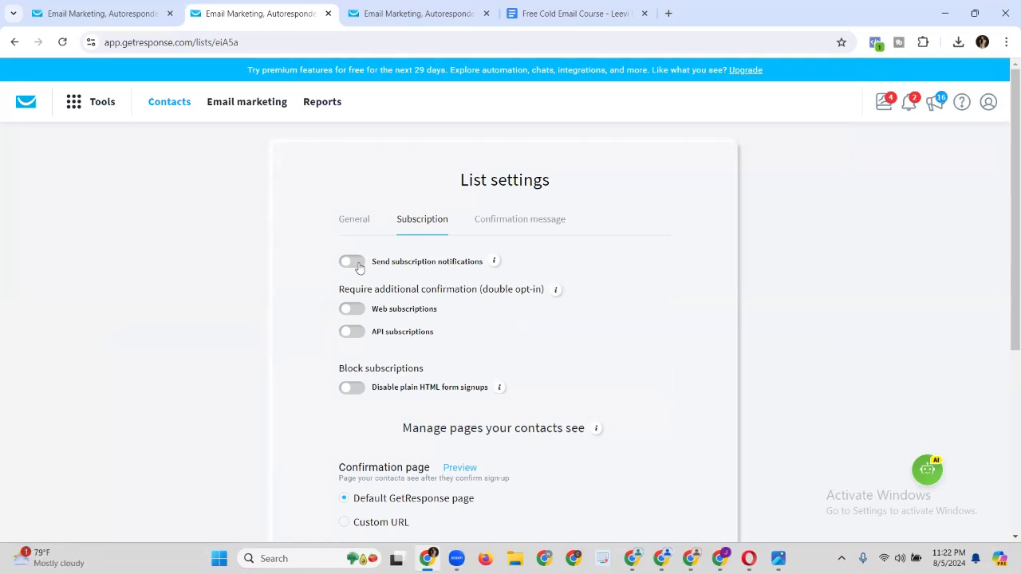
pyautogui.click(352, 262)
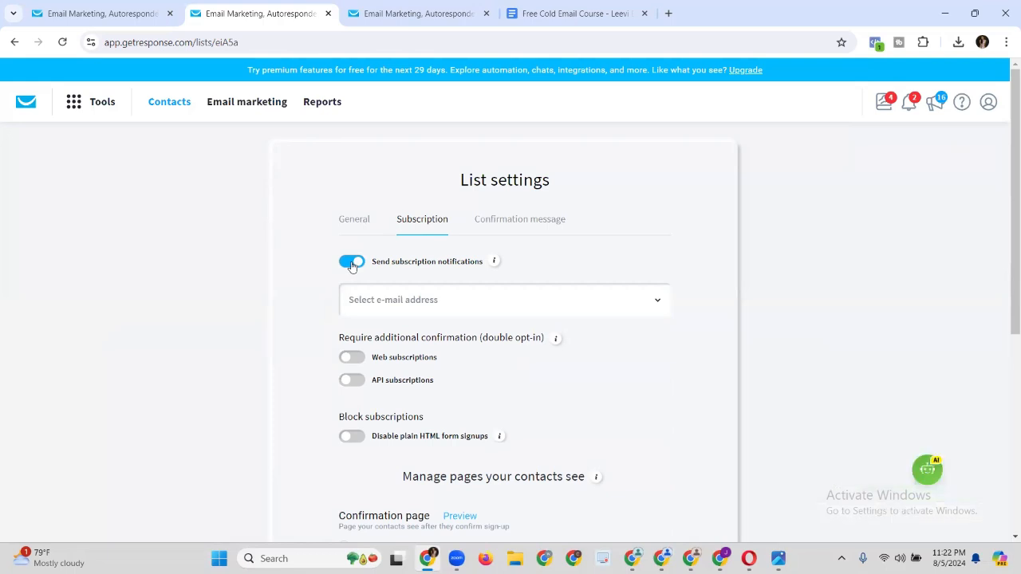
pyautogui.click(352, 262)
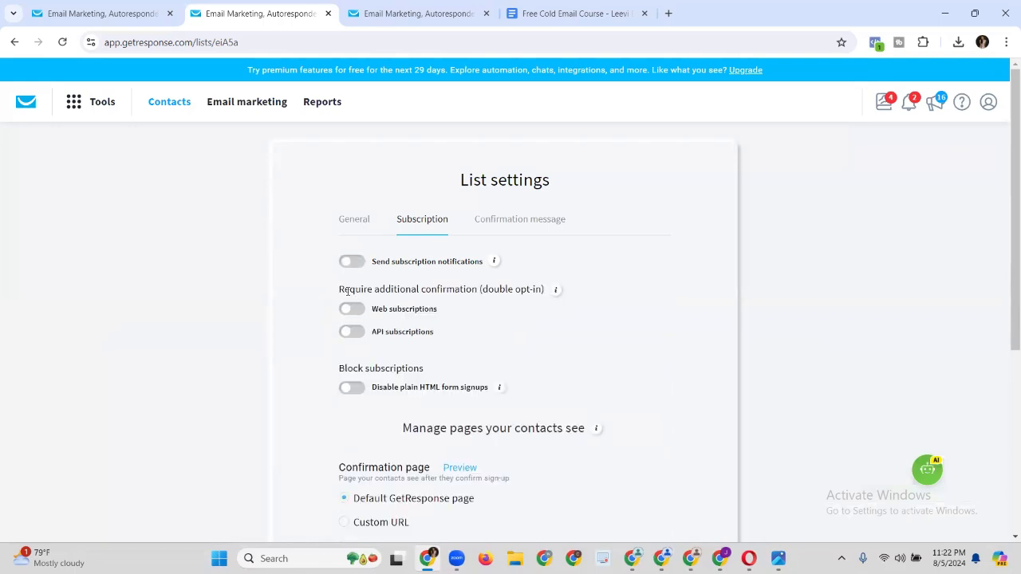
pyautogui.moveTo(348, 291); pyautogui.dragTo(549, 290)
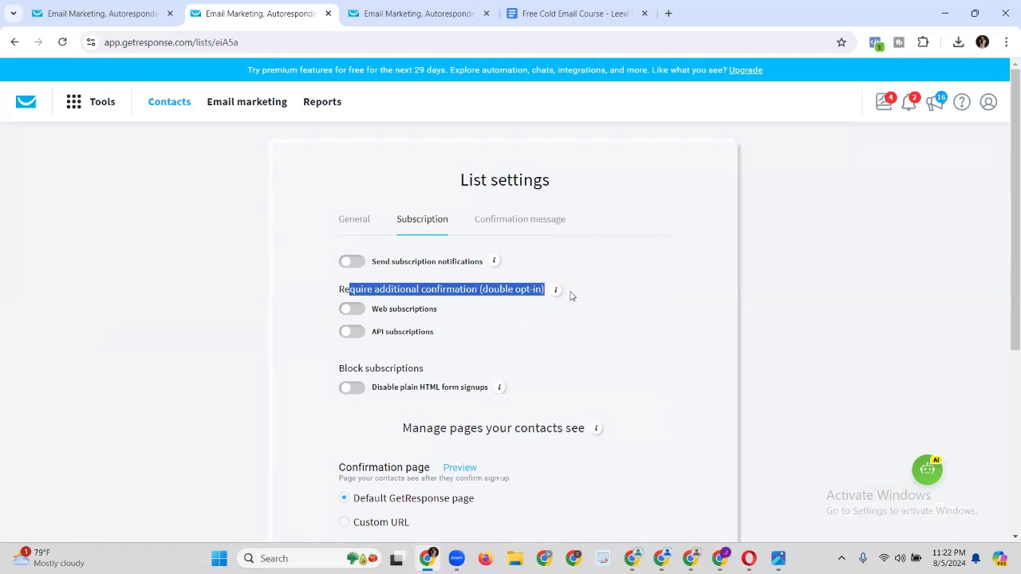
pyautogui.click(570, 296)
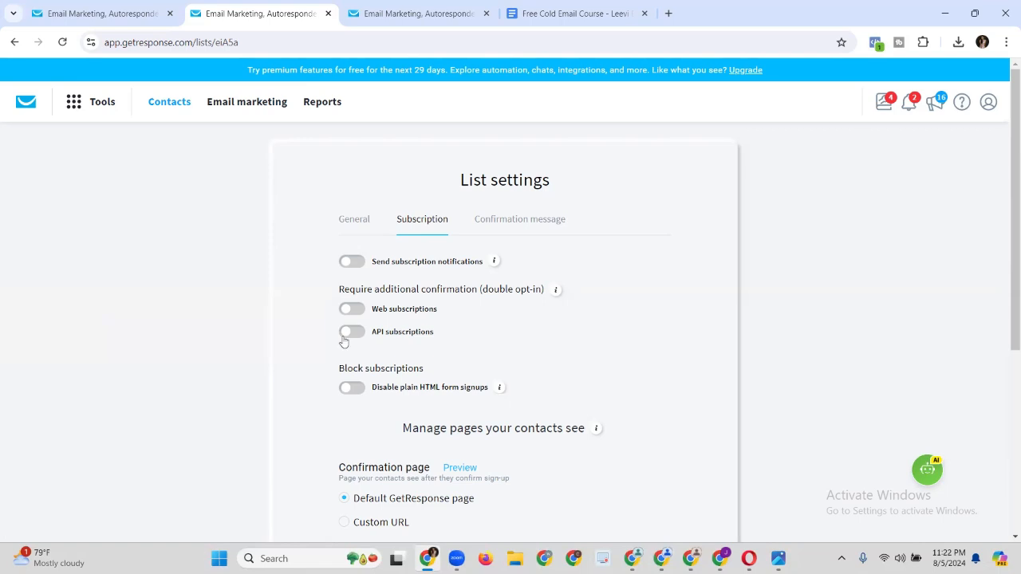
pyautogui.click(362, 312)
# Switch the confirmation page contacts see after sign-up to a custom URL.
pyautogui.scroll(-1, 388, 289)
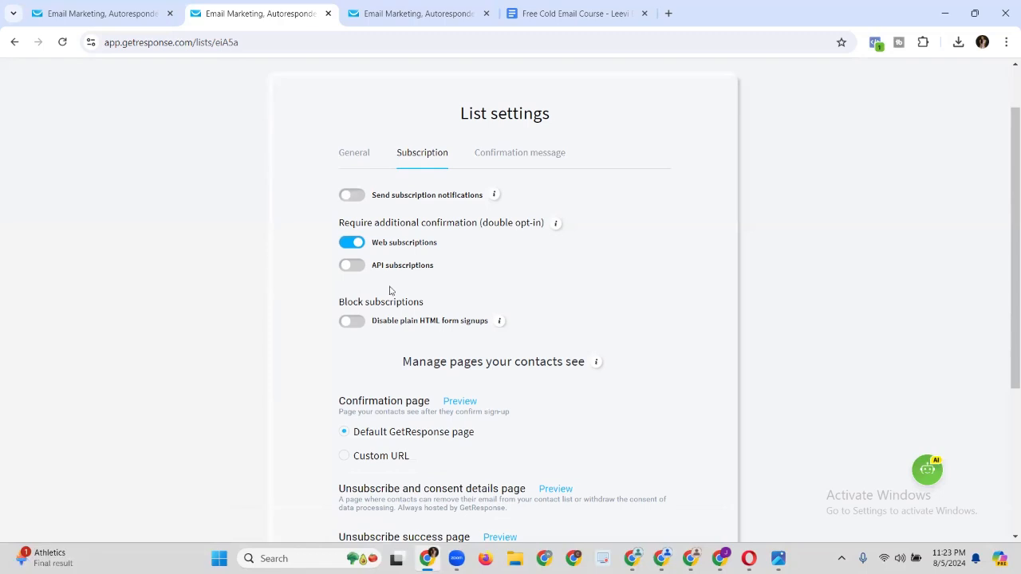
pyautogui.scroll(-2, 390, 290)
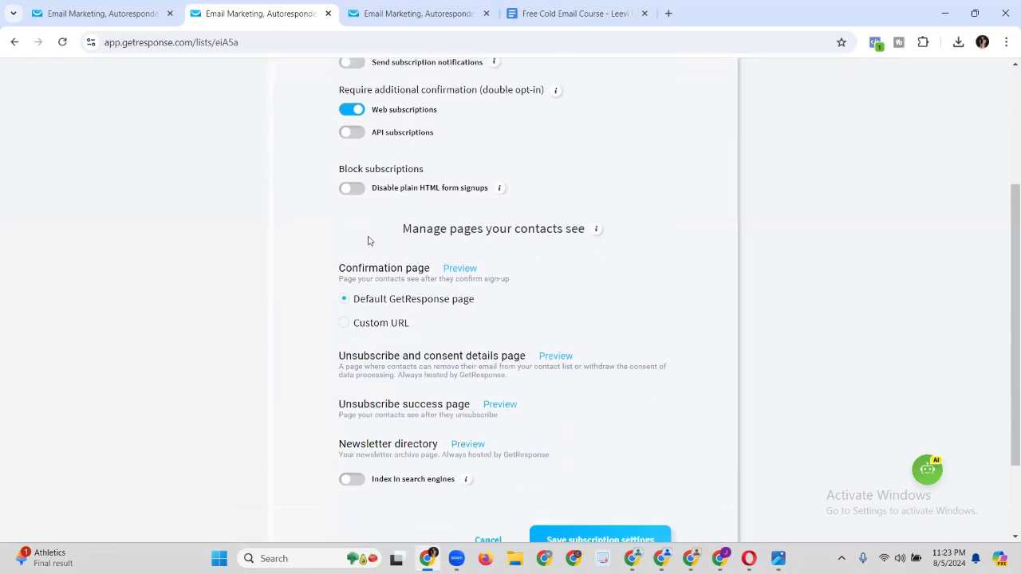
pyautogui.scroll(-1, 412, 190)
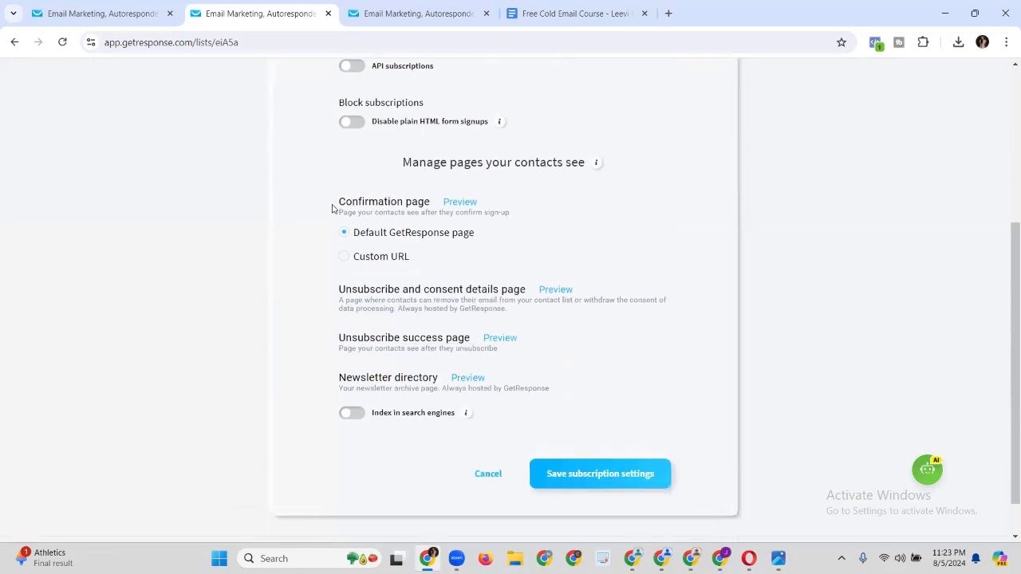
pyautogui.moveTo(332, 207); pyautogui.dragTo(435, 204)
pyautogui.click(522, 207)
pyautogui.click(341, 260)
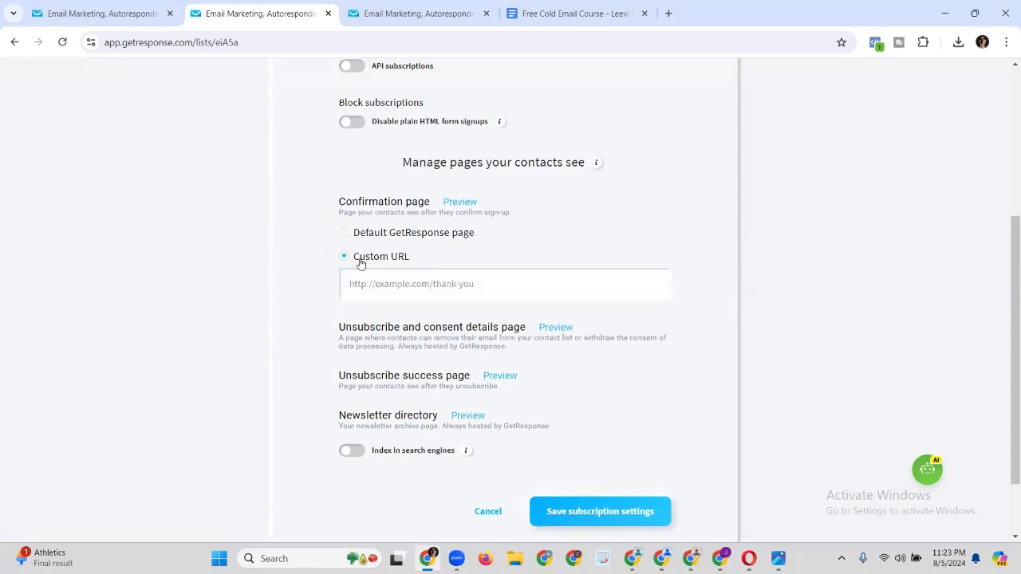
pyautogui.moveTo(369, 256); pyautogui.dragTo(407, 249)
pyautogui.click(397, 272)
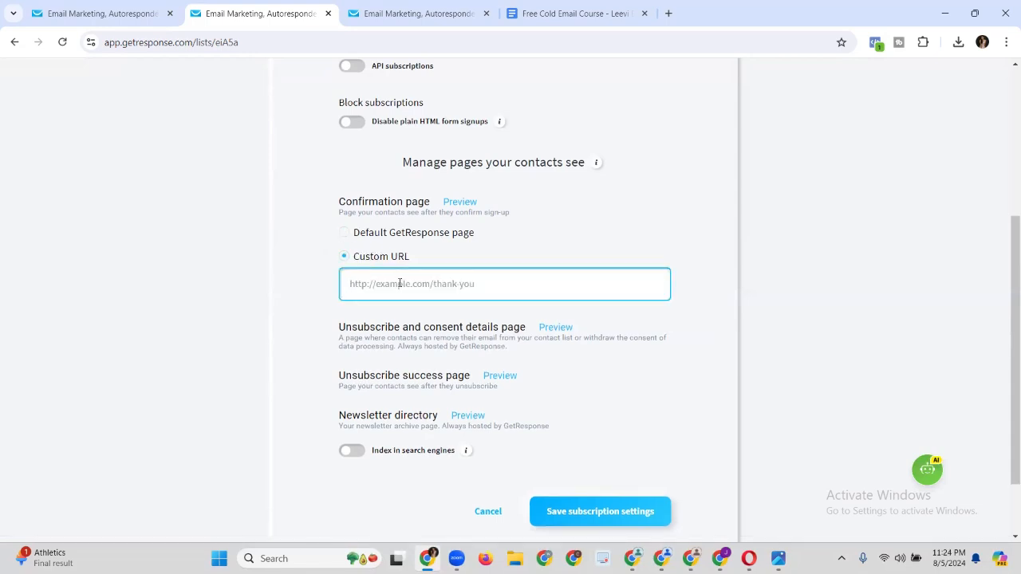
pyautogui.click(398, 24)
pyautogui.moveTo(376, 43); pyautogui.dragTo(346, 46)
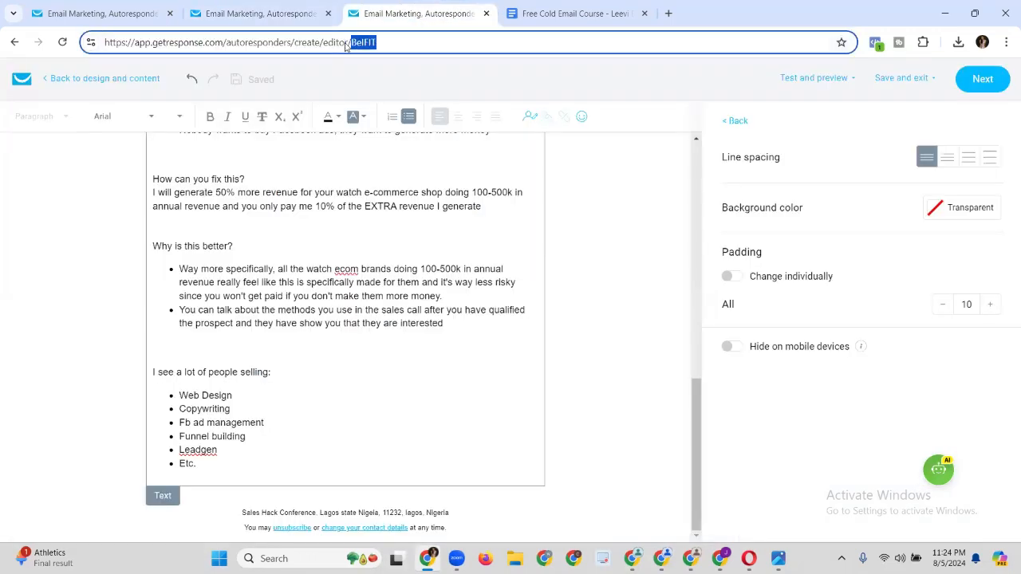
pyautogui.tripleClick(345, 46)
pyautogui.rightClick(347, 46)
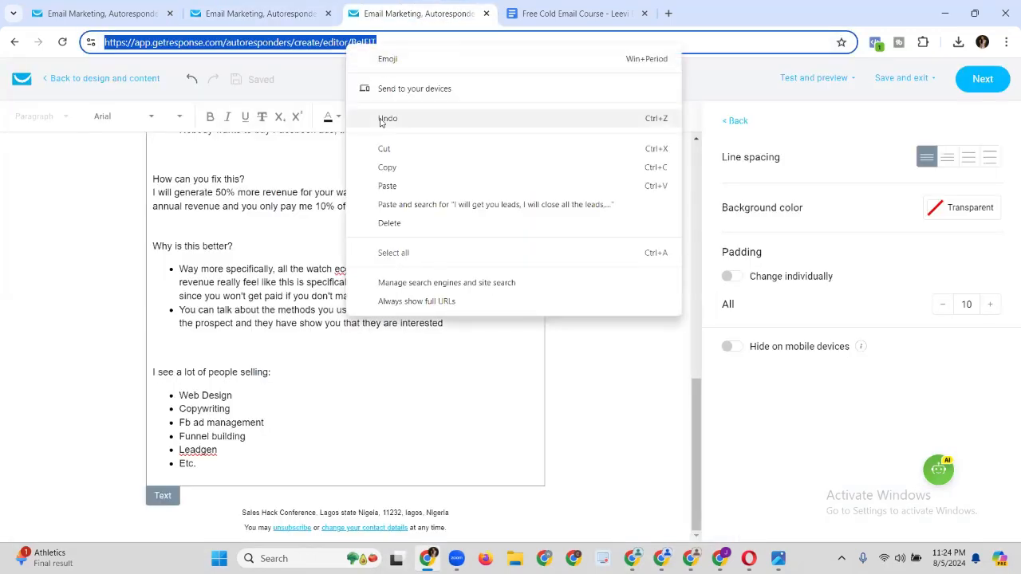
pyautogui.click(386, 168)
pyautogui.click(256, 14)
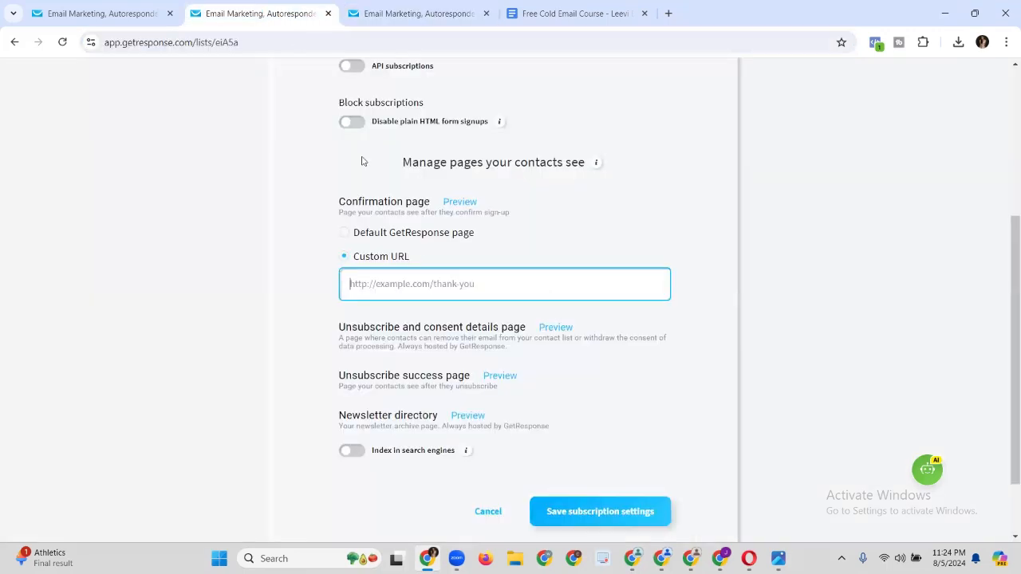
pyautogui.rightClick(428, 284)
pyautogui.click(462, 162)
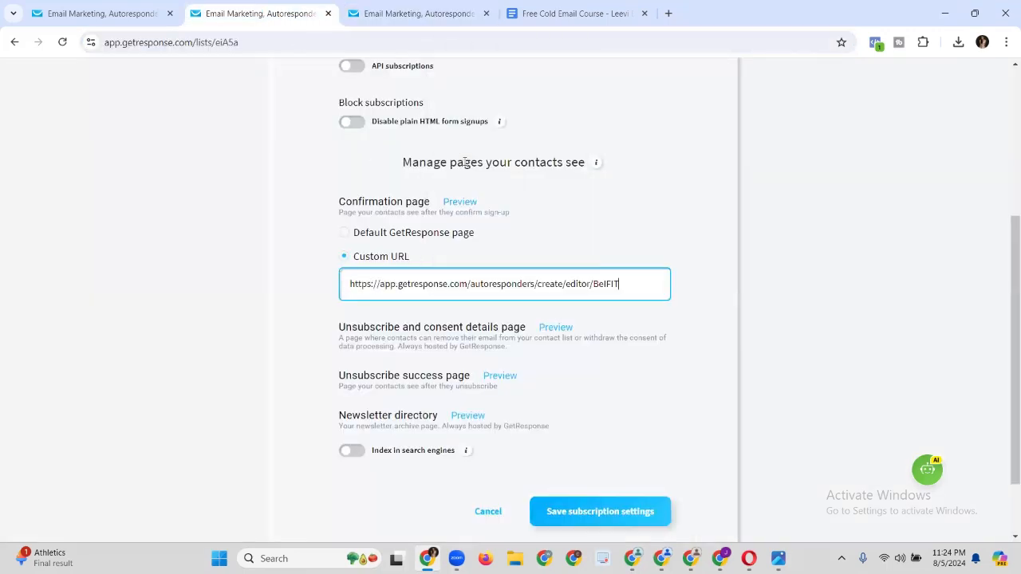
pyautogui.click(400, 16)
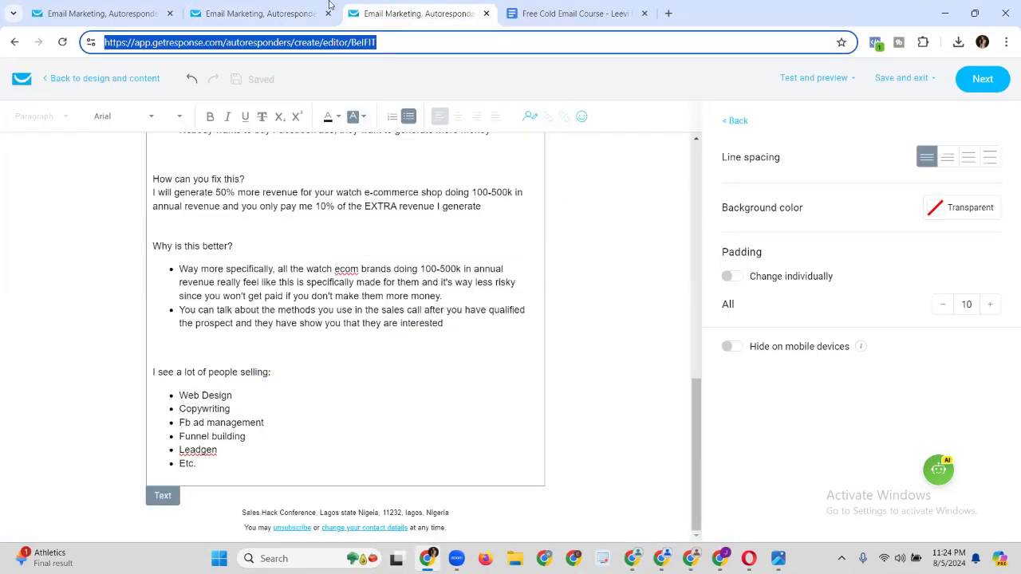
pyautogui.click(282, 16)
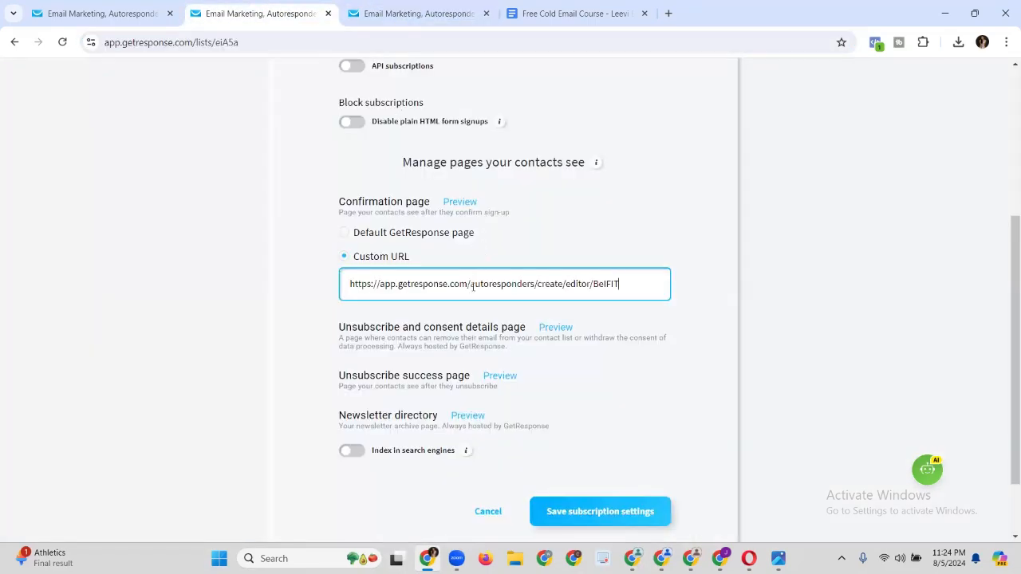
# Review the list's subscription settings and save them.
pyautogui.scroll(-2, 472, 287)
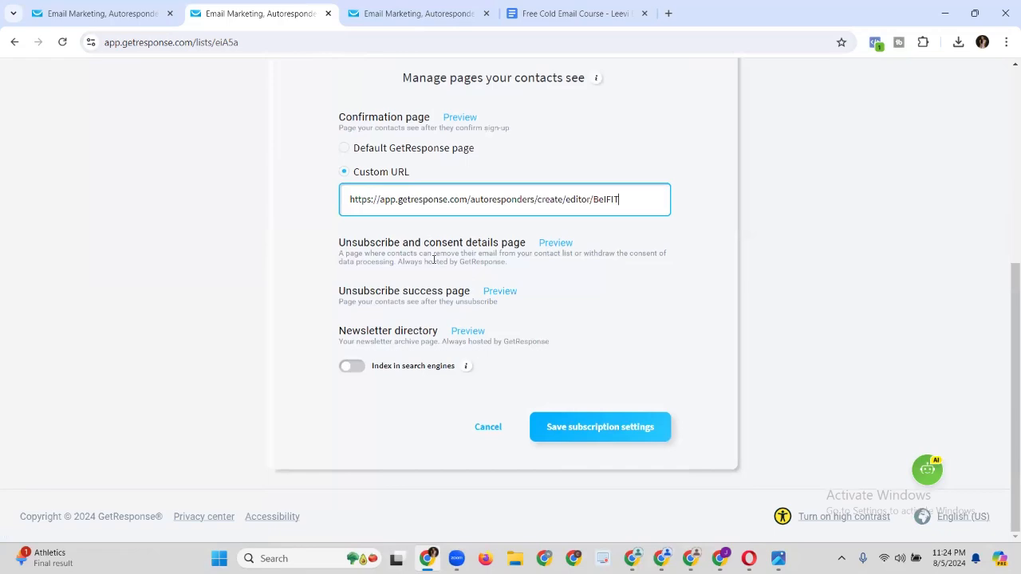
pyautogui.scroll(4, 495, 271)
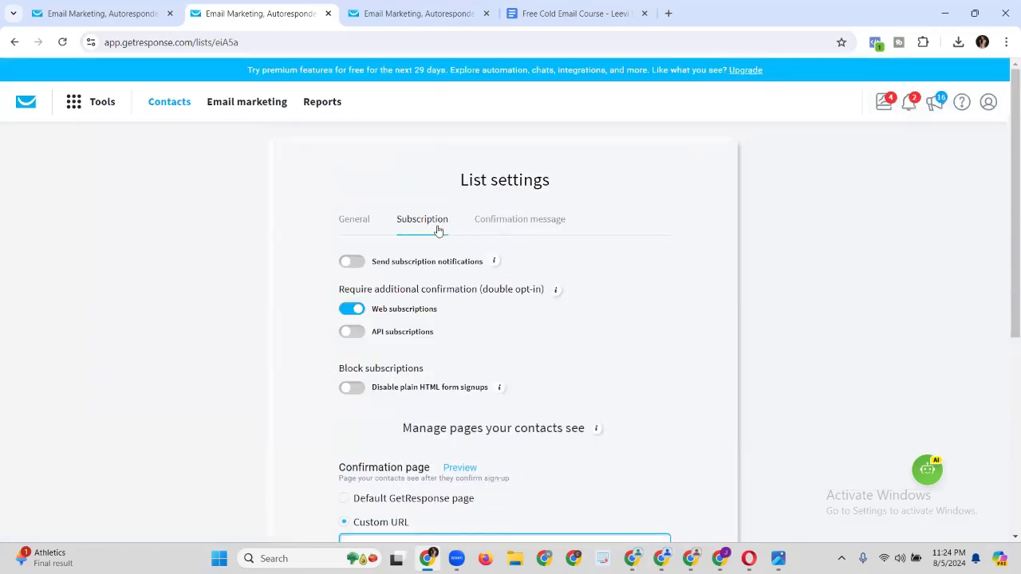
pyautogui.scroll(-5, 503, 261)
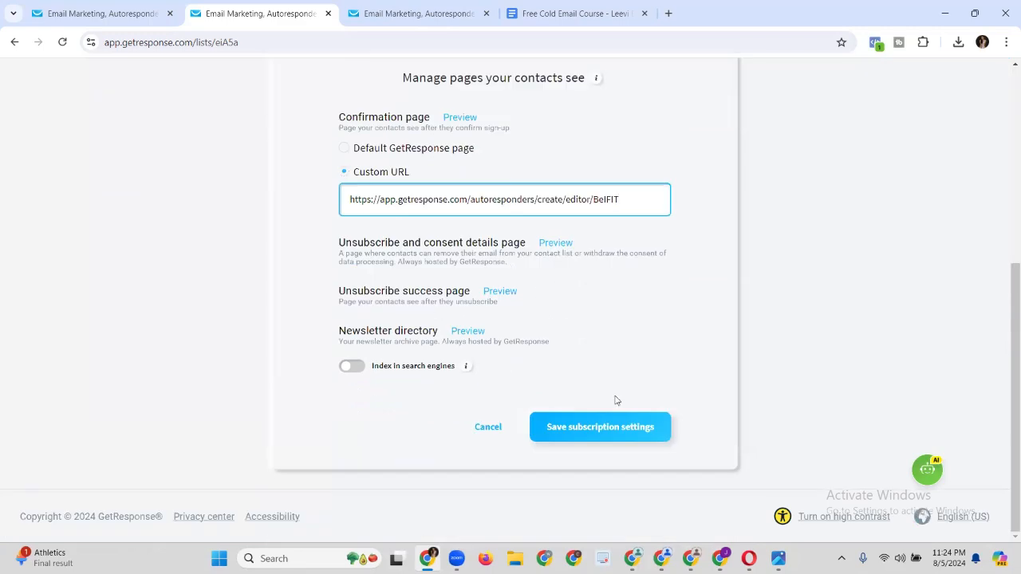
pyautogui.click(603, 435)
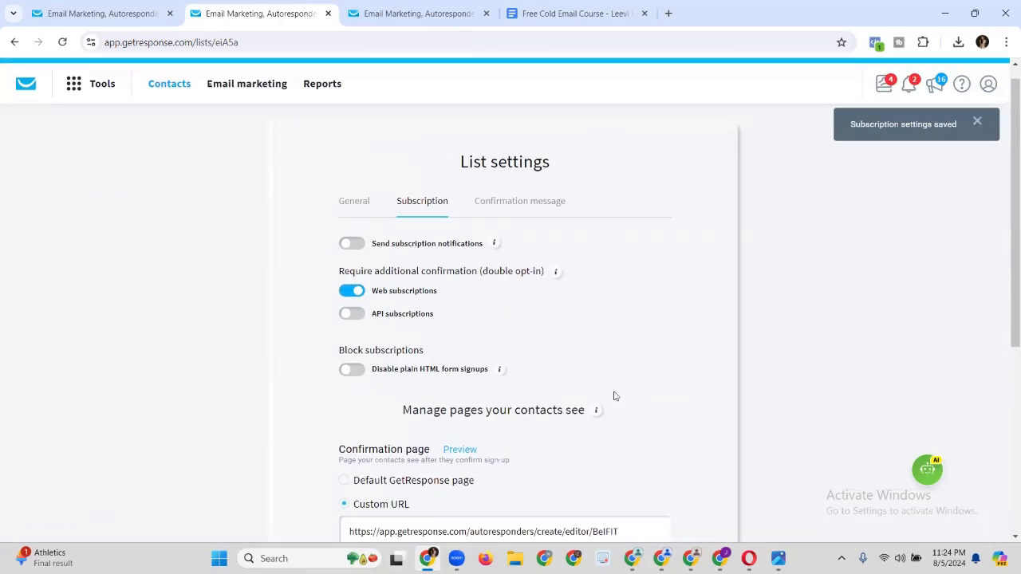
# Set the confirmation message format to plain text and keep the subject line "Let's confirm your subscription".
pyautogui.click(525, 220)
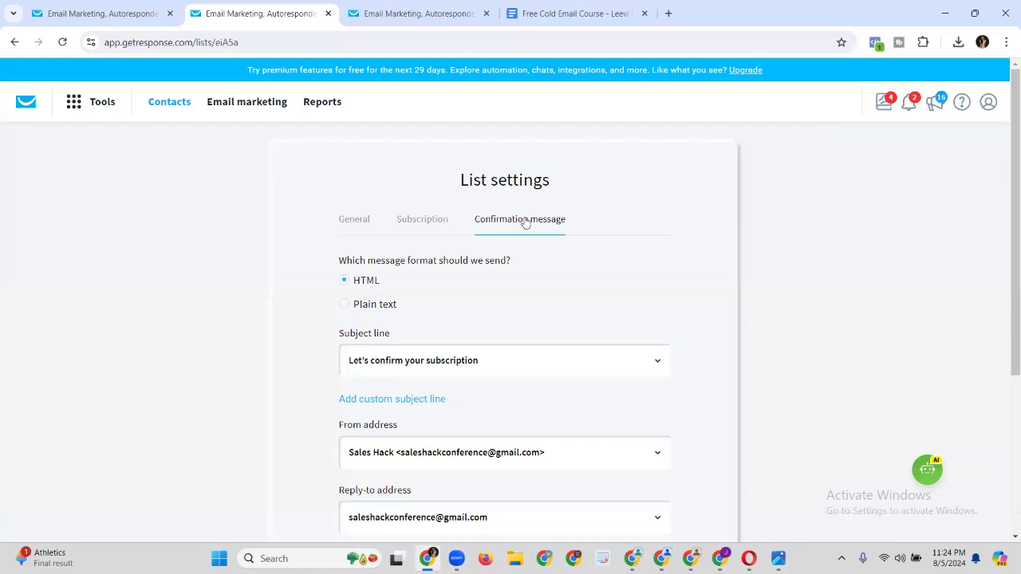
pyautogui.scroll(-1, 485, 323)
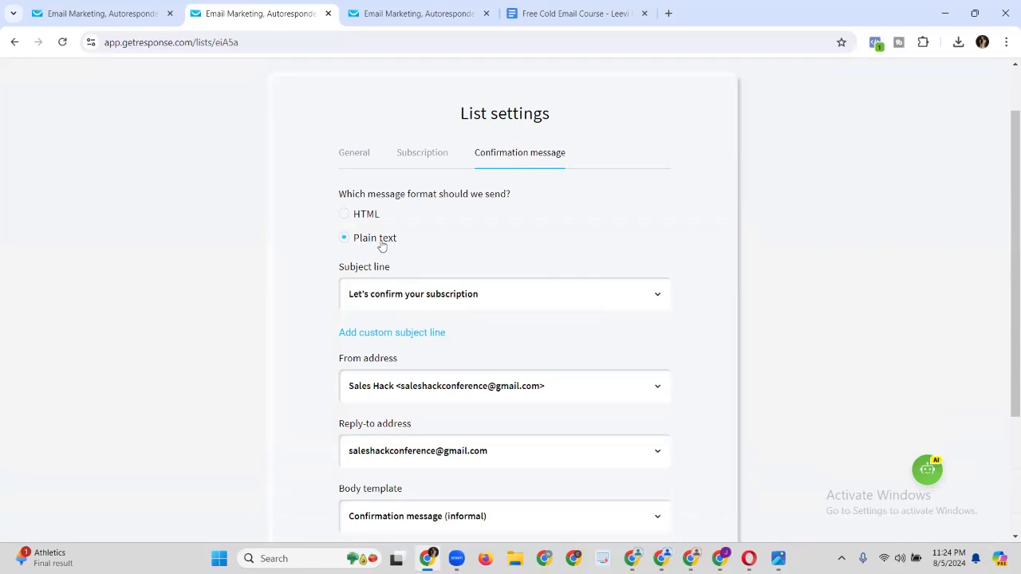
pyautogui.click(505, 294)
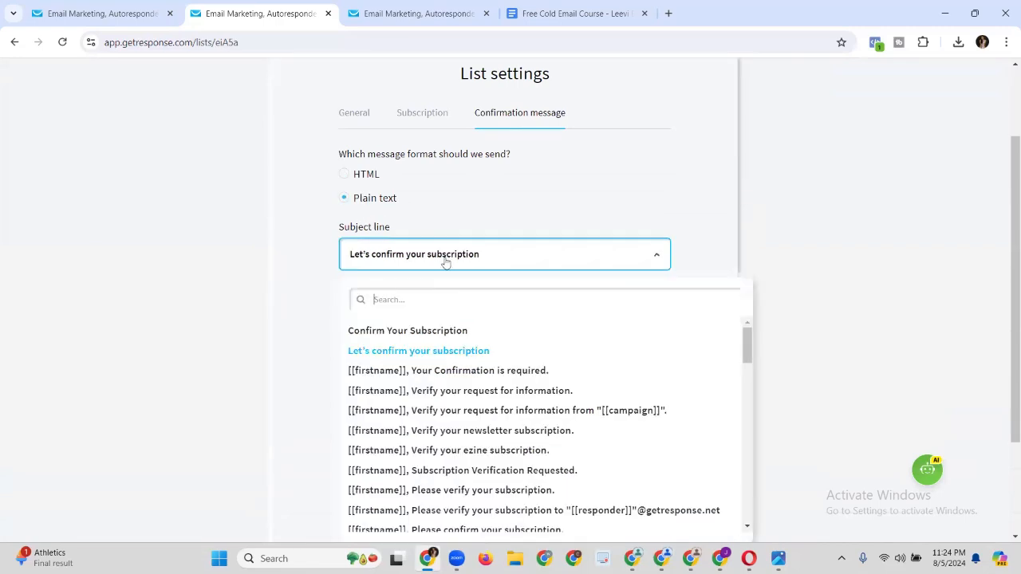
pyautogui.click(465, 253)
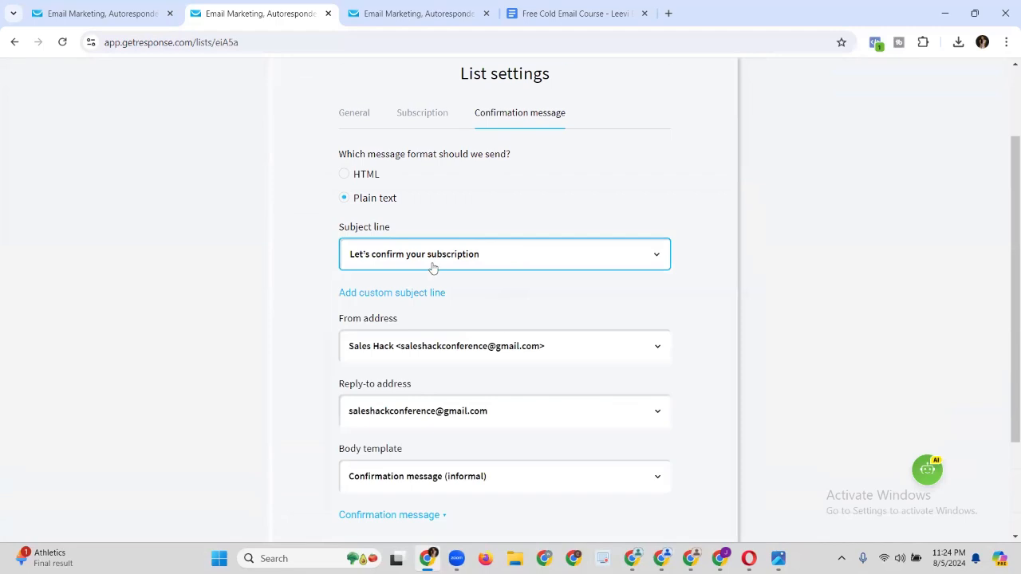
# Keep the preset from address, reply-to address and informal body template, and save the confirmation message.
pyautogui.scroll(-3, 430, 267)
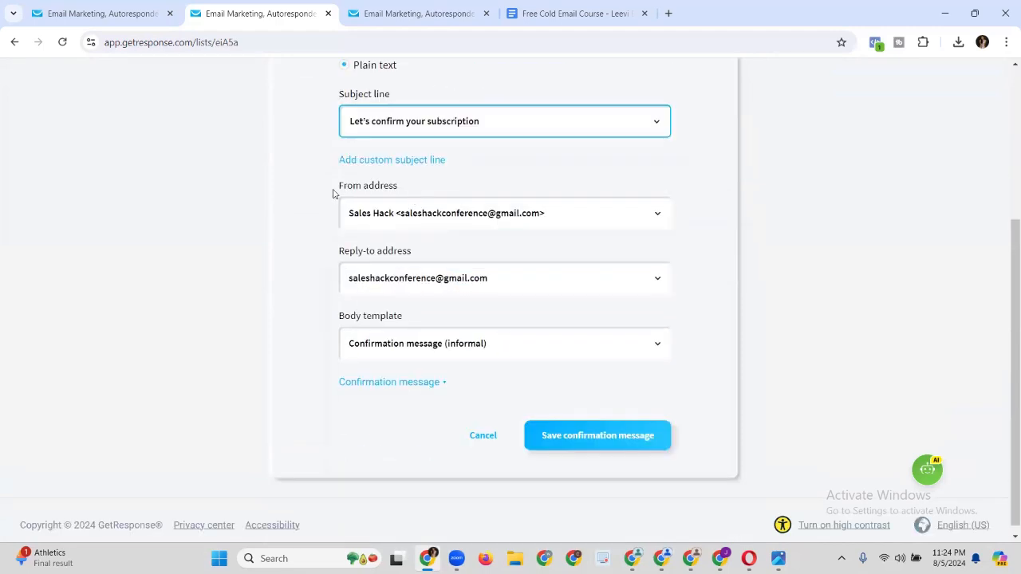
pyautogui.moveTo(334, 193); pyautogui.dragTo(387, 200)
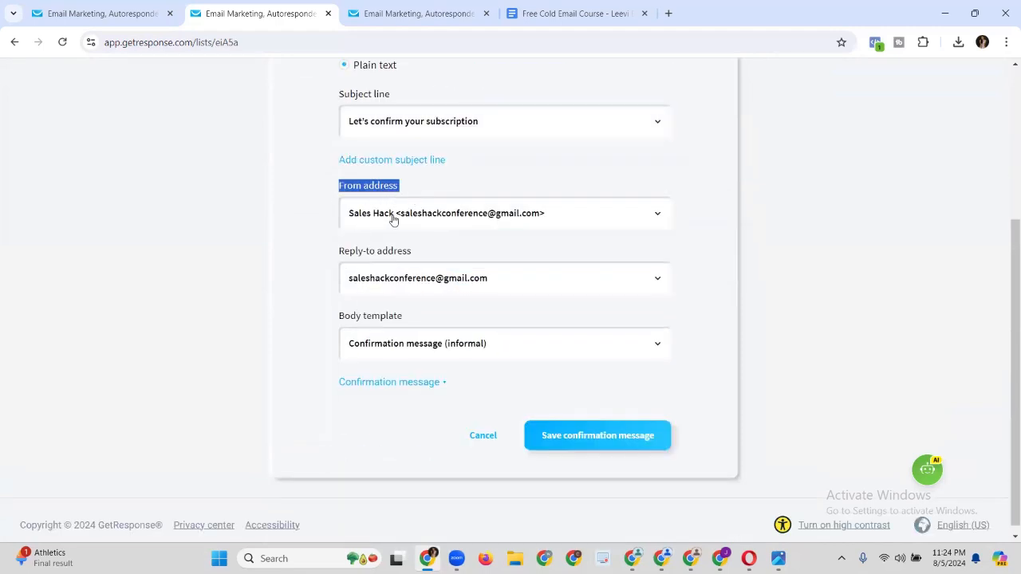
pyautogui.click(407, 220)
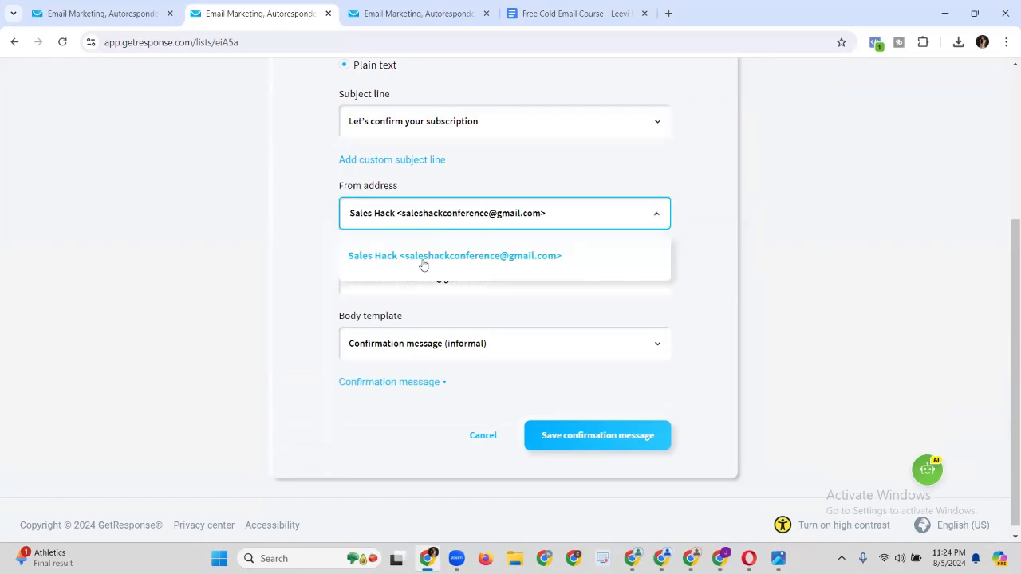
pyautogui.click(325, 257)
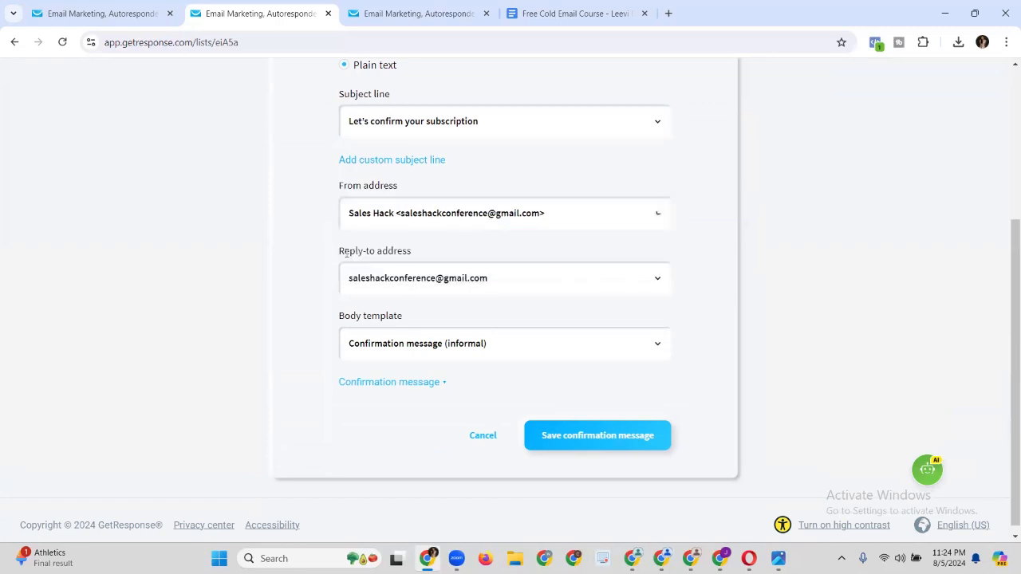
pyautogui.click(375, 283)
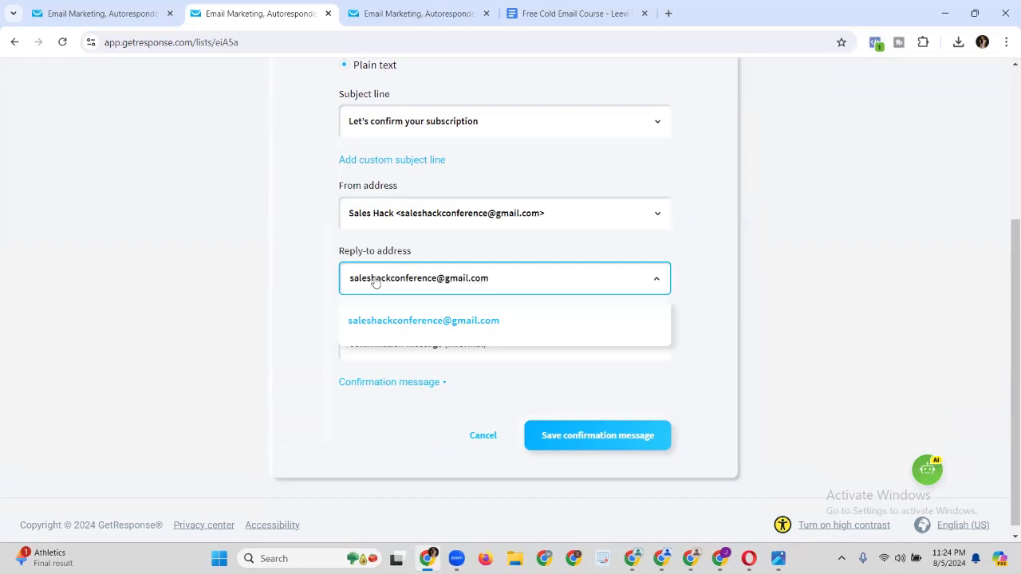
pyautogui.click(375, 280)
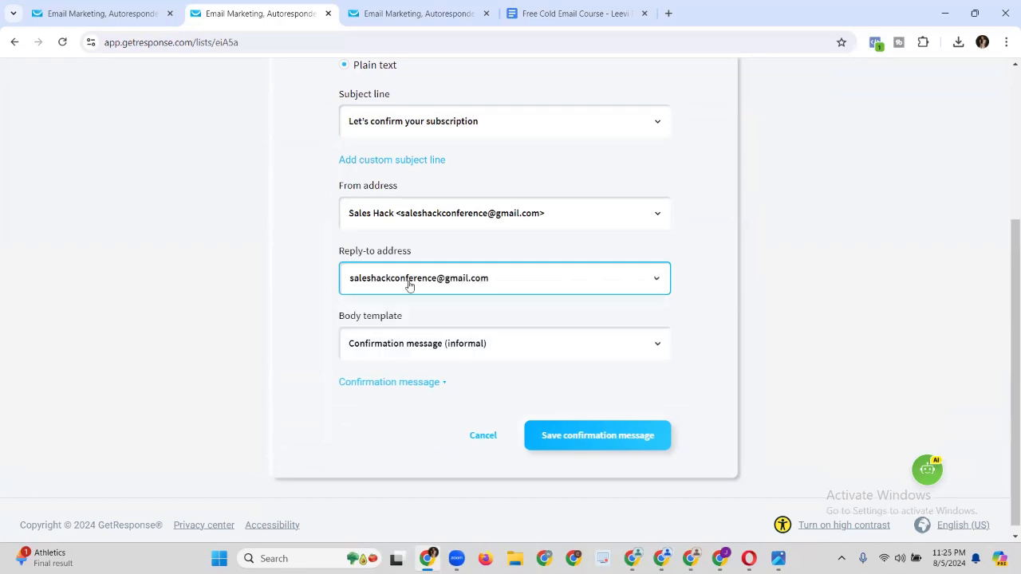
pyautogui.click(409, 285)
pyautogui.click(409, 284)
pyautogui.scroll(-1, 413, 276)
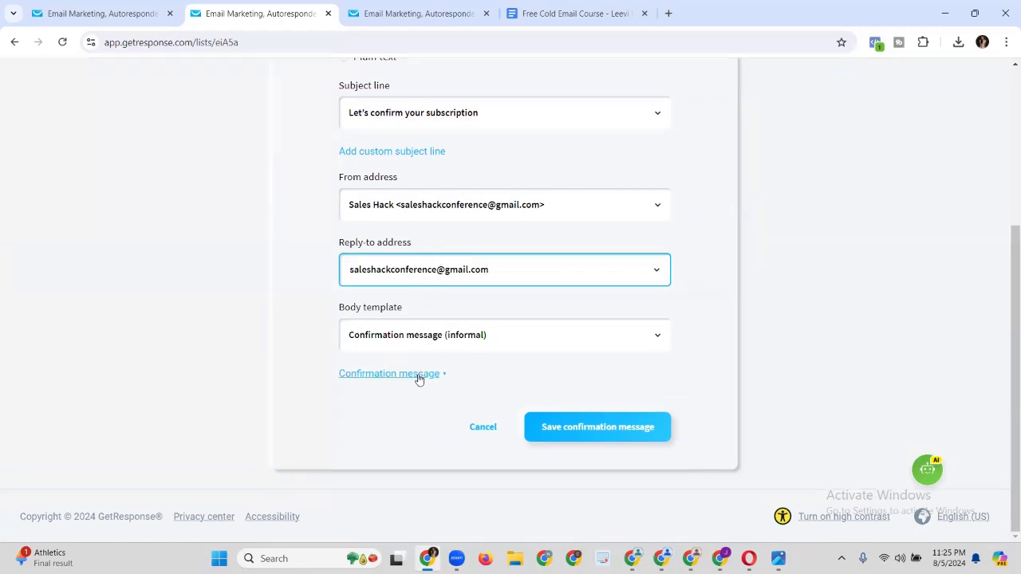
pyautogui.click(583, 426)
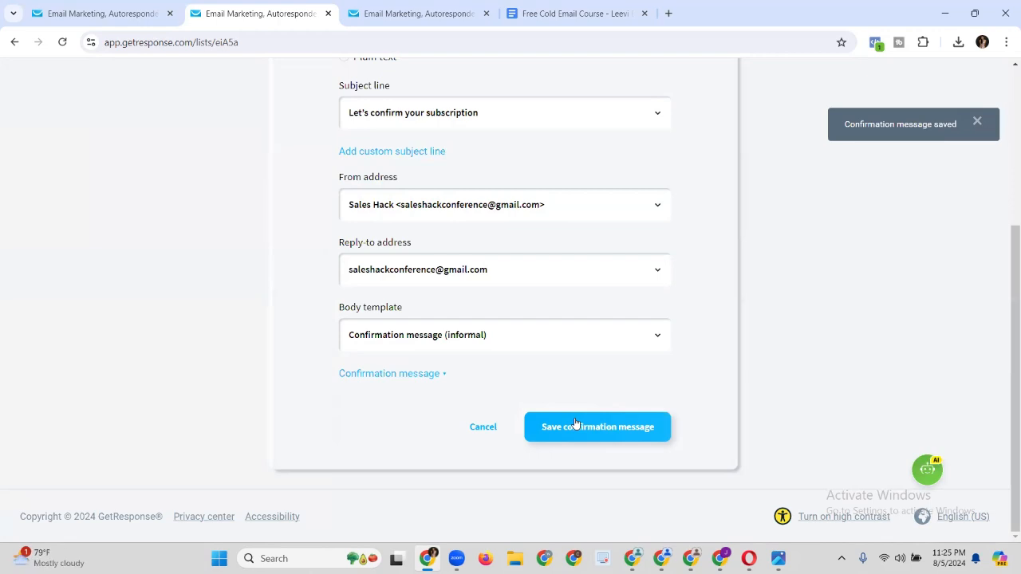
# Open the Autoresponders management page in a new browser tab and switch to it.
pyautogui.scroll(3, 583, 452)
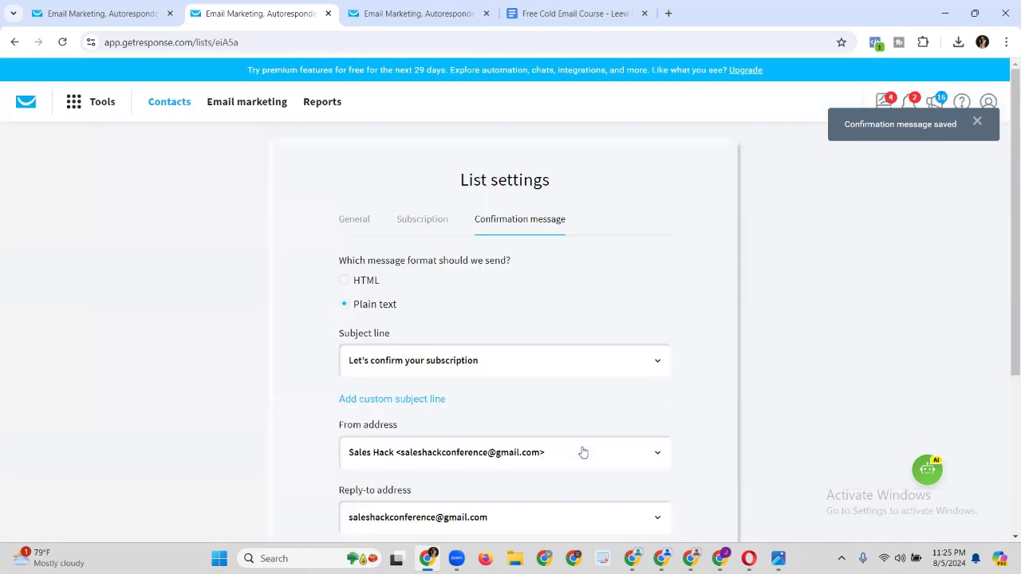
pyautogui.click(378, 13)
pyautogui.click(266, 22)
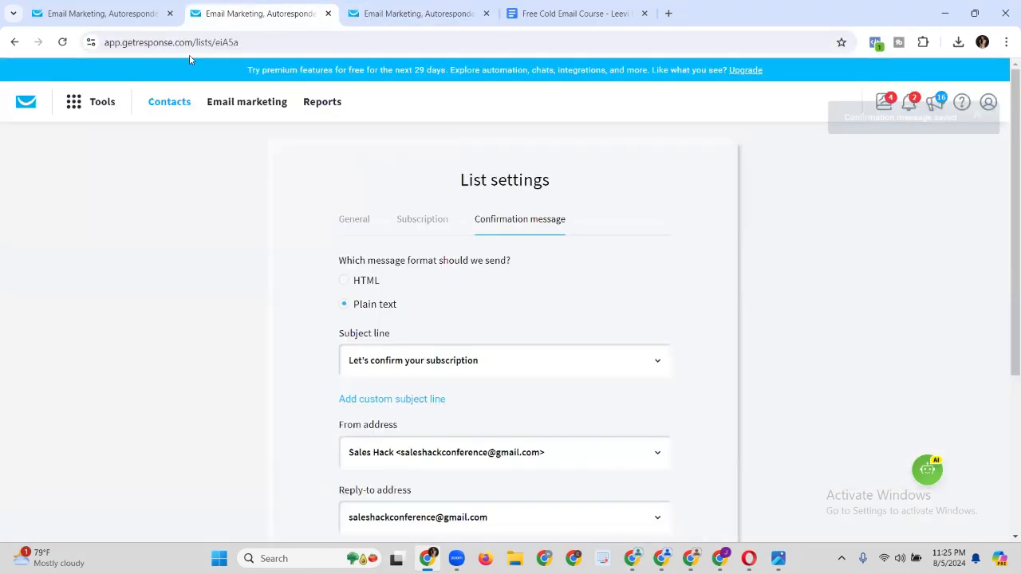
pyautogui.click(71, 108)
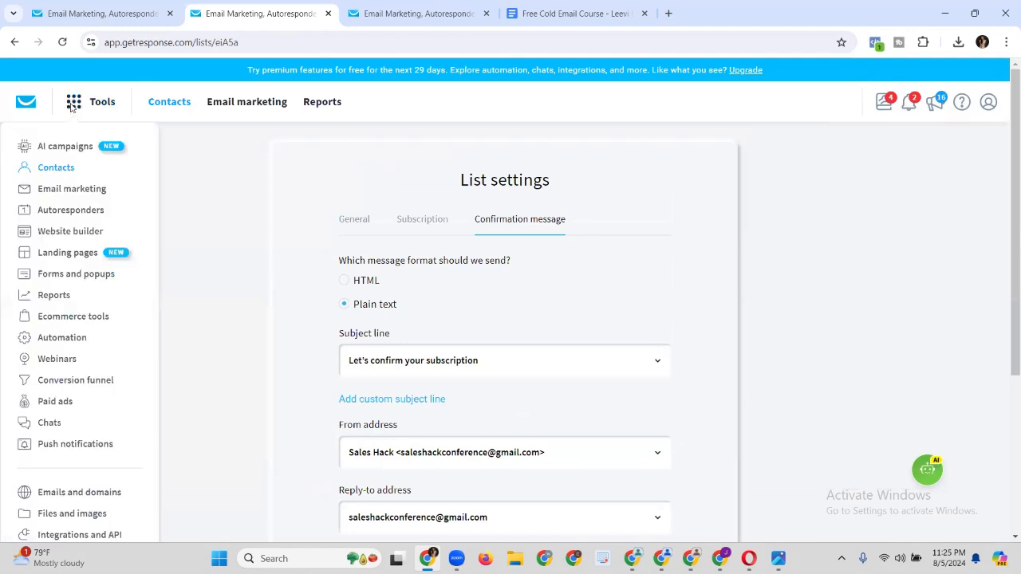
pyautogui.rightClick(86, 211)
pyautogui.click(118, 223)
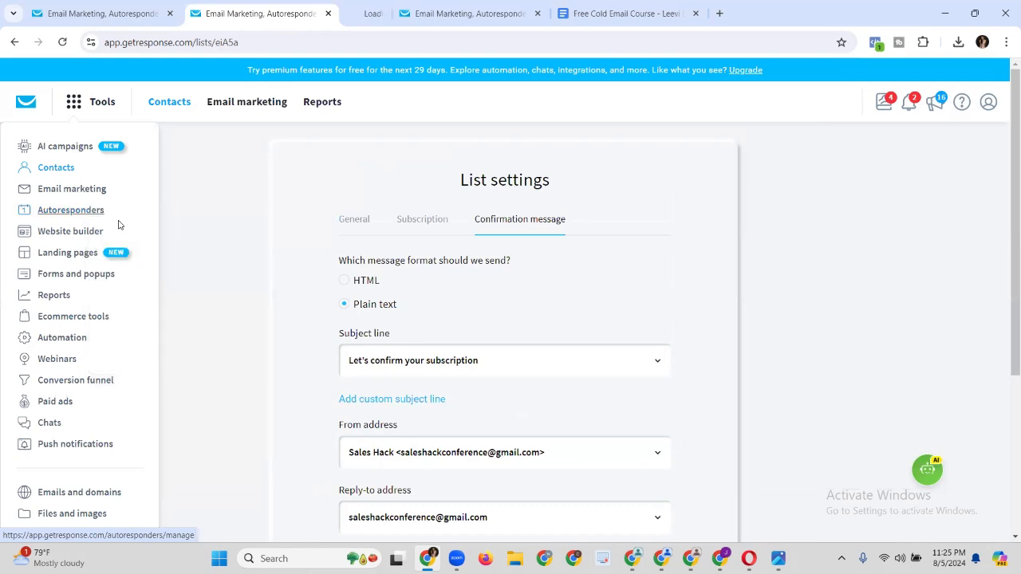
pyautogui.click(356, 12)
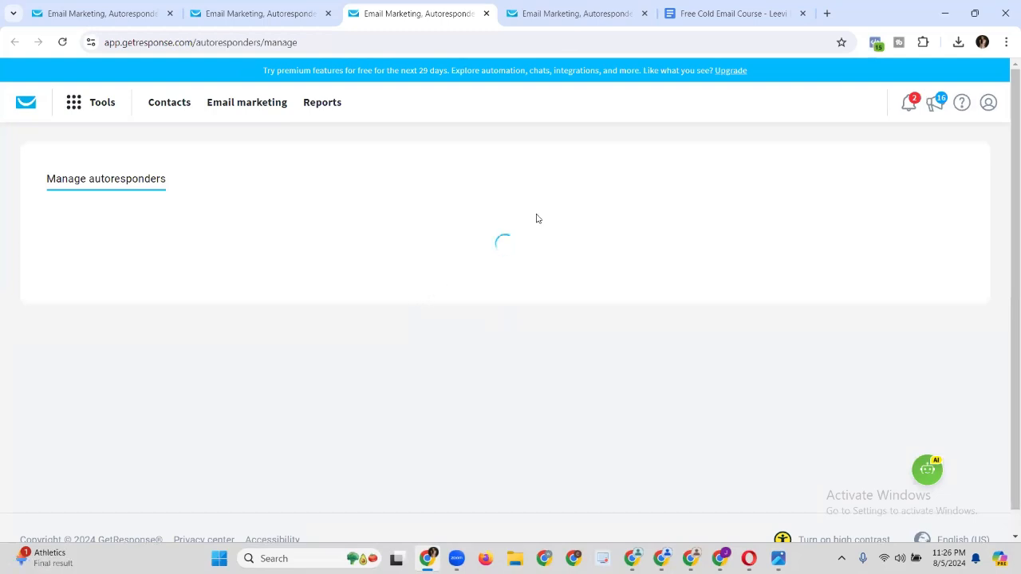
# Copy the entire email text from the message open in the existing autoresponder's editor.
pyautogui.click(710, 16)
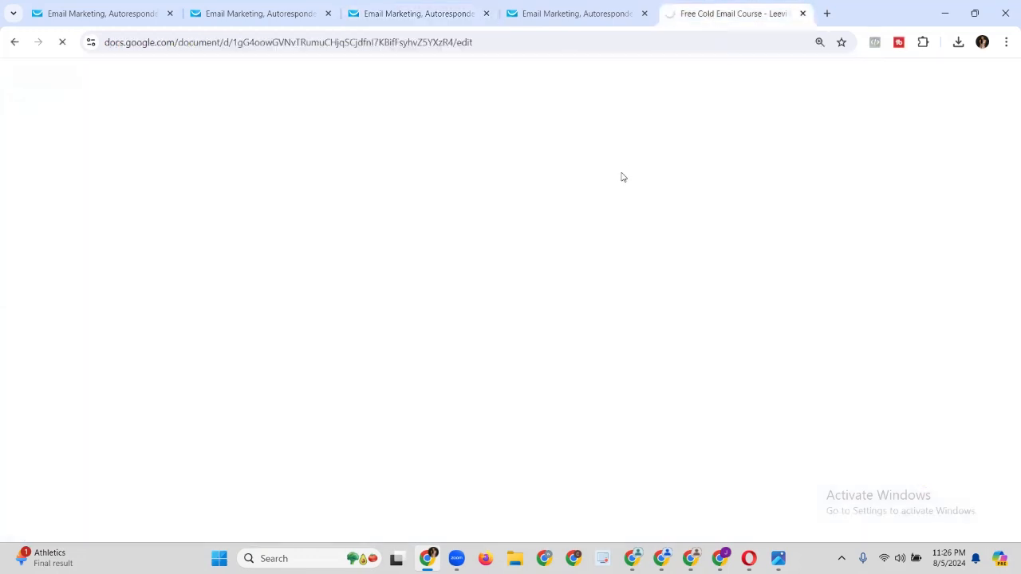
pyautogui.click(590, 14)
pyautogui.scroll(9, 407, 229)
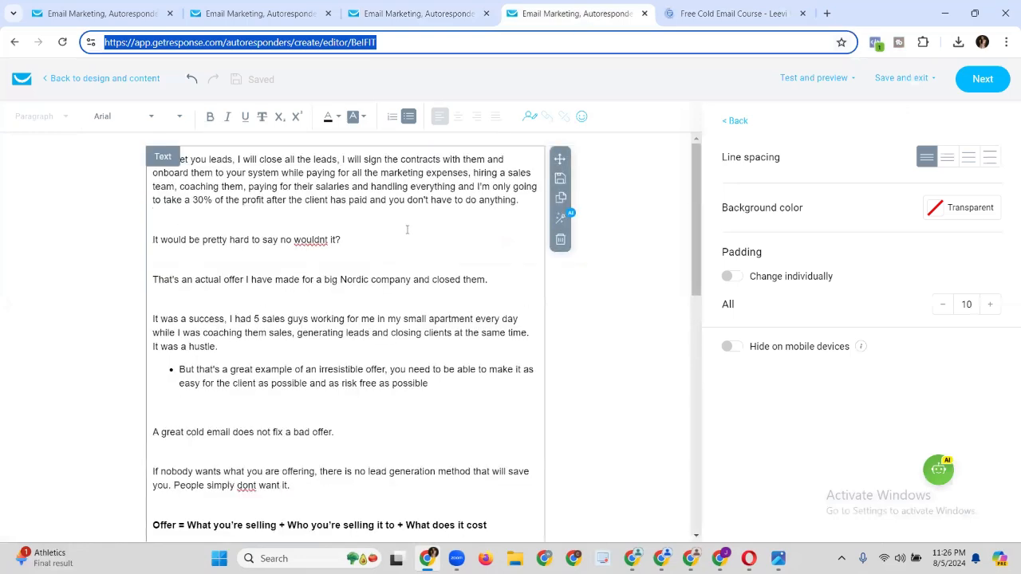
pyautogui.tripleClick(384, 184)
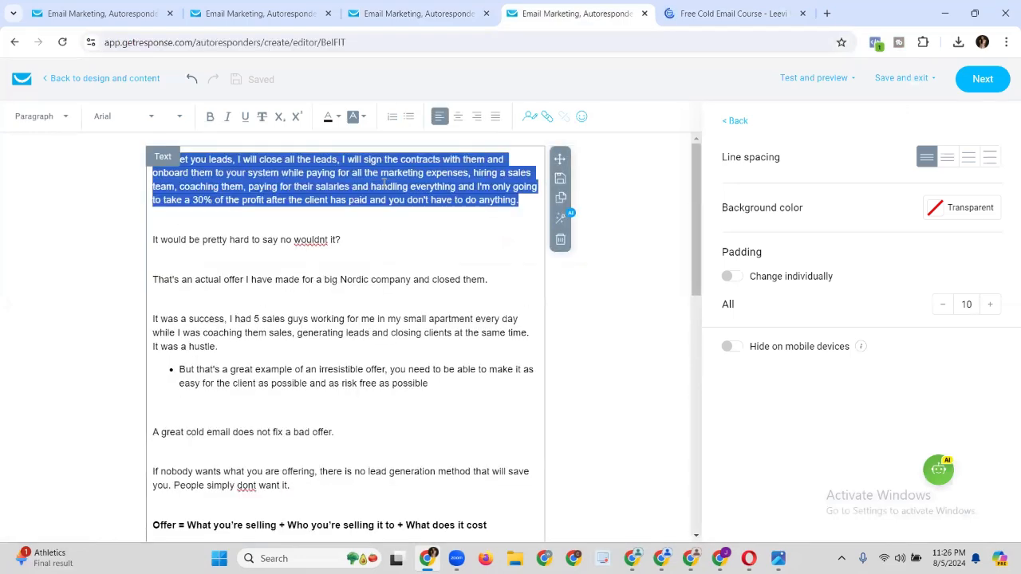
pyautogui.hotkey('ctrl', 'a')
pyautogui.rightClick(383, 183)
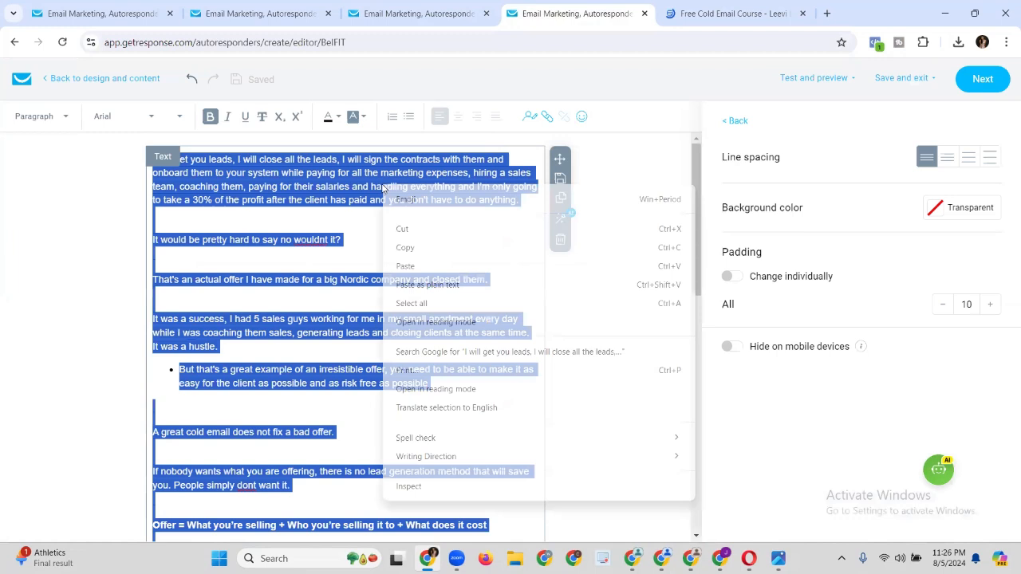
pyautogui.click(423, 249)
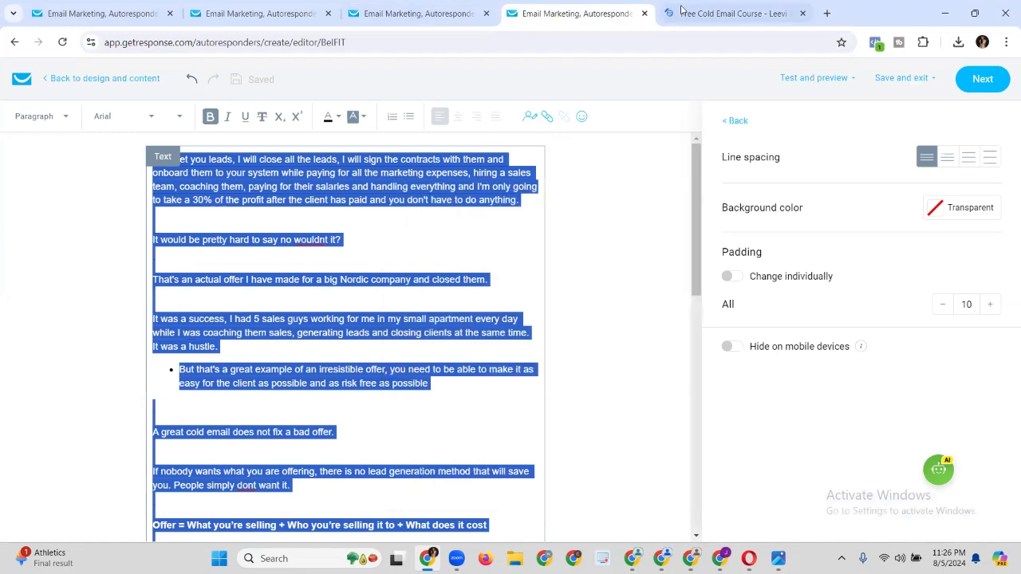
# Return to the autoresponder management page and create a new autoresponder with the "By myself" option.
pyautogui.click(734, 13)
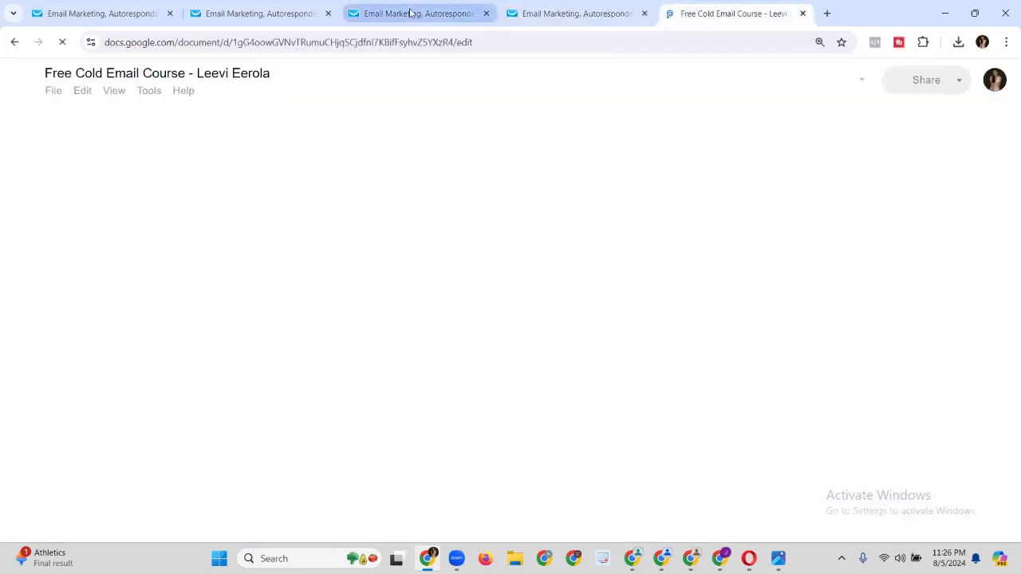
pyautogui.click(410, 14)
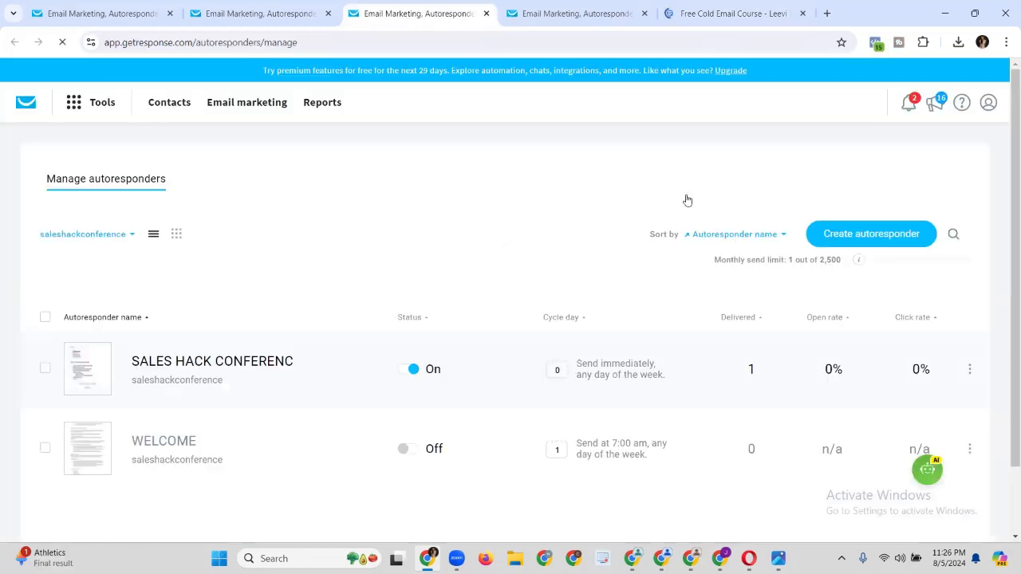
pyautogui.click(856, 236)
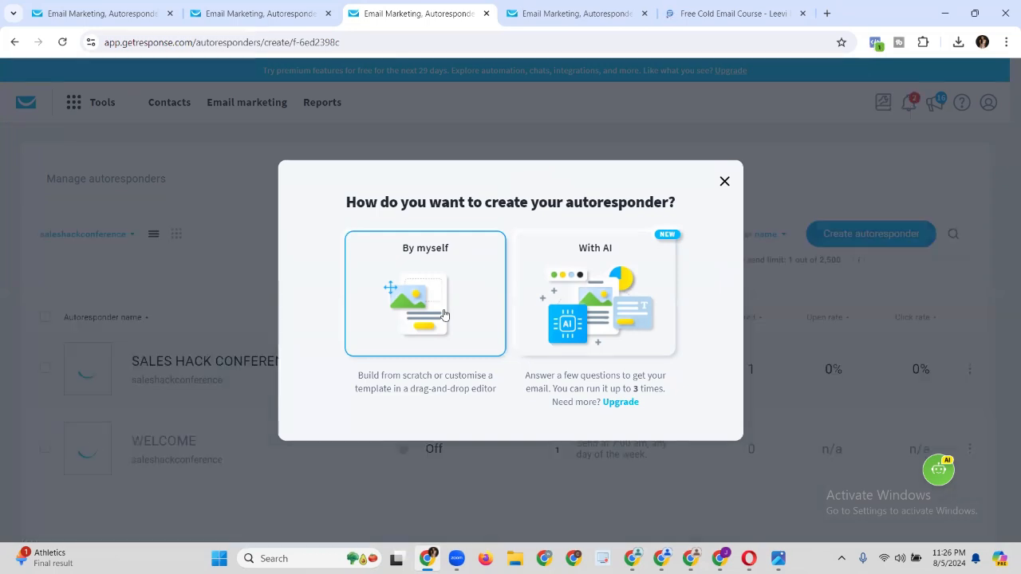
pyautogui.click(444, 315)
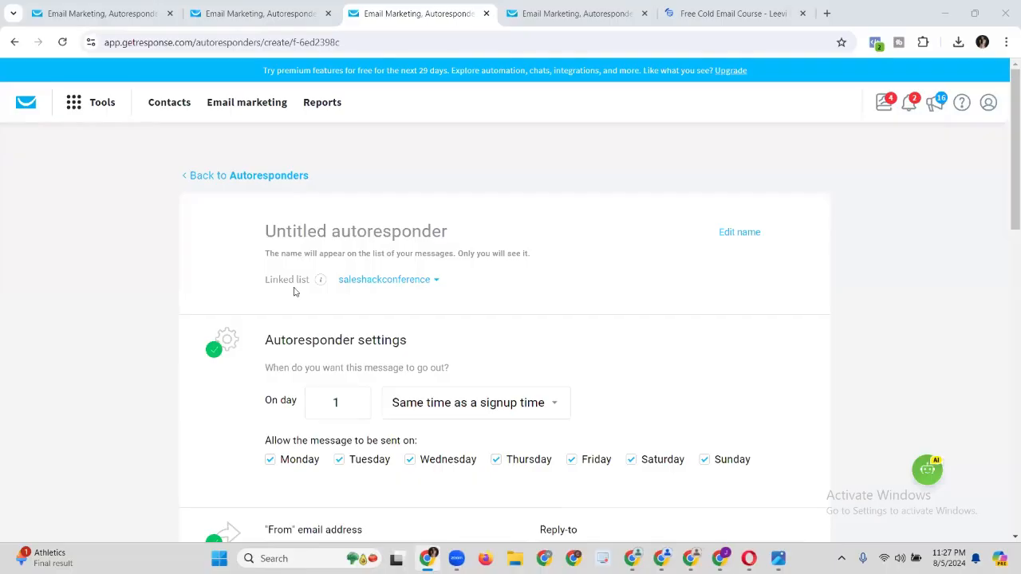
# Name the untitled autoresponder "WELCOME EMAIL".
pyautogui.click(321, 230)
pyautogui.write('WEL')
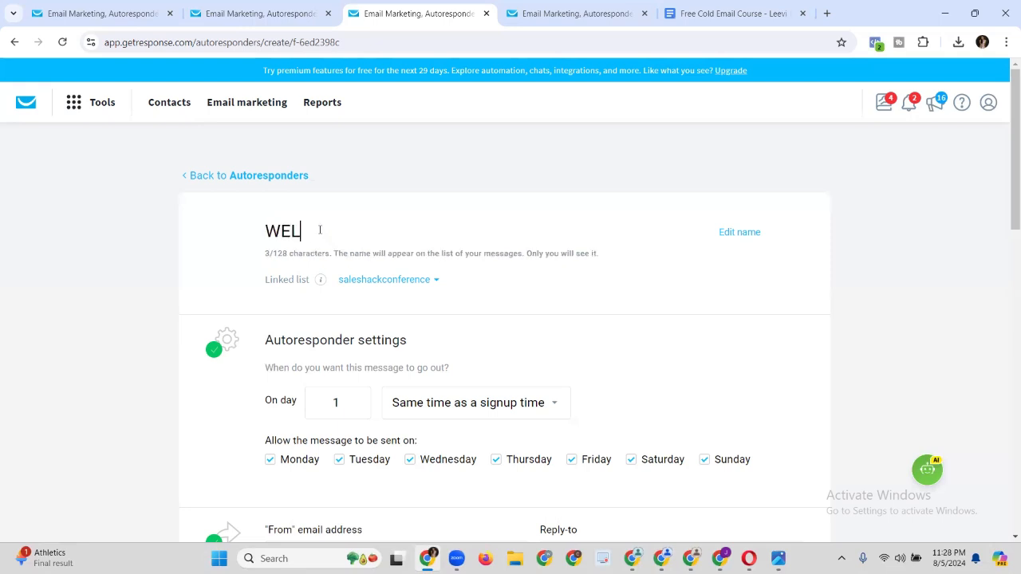
pyautogui.write('COME EMS')
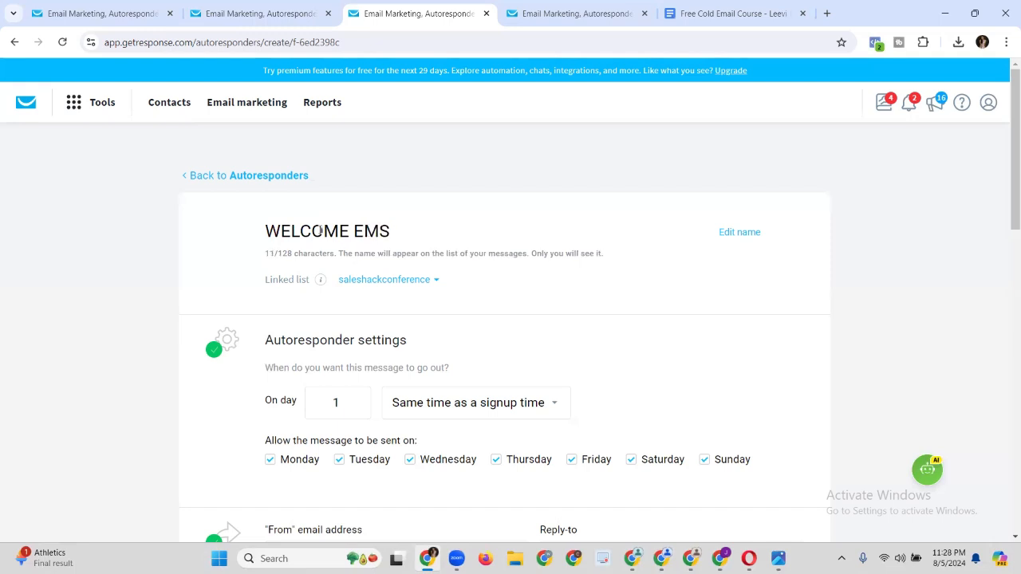
pyautogui.press('BackSpace')
pyautogui.write('AIL')
# Schedule the welcome email for day 0 with the timing "Same time as a signup time".
pyautogui.scroll(-2, 332, 296)
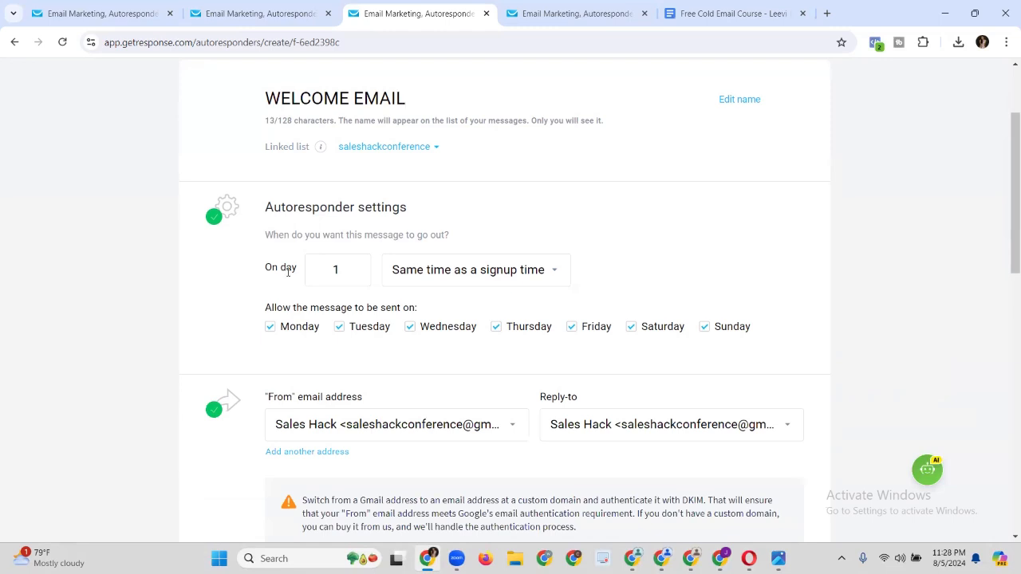
pyautogui.click(356, 266)
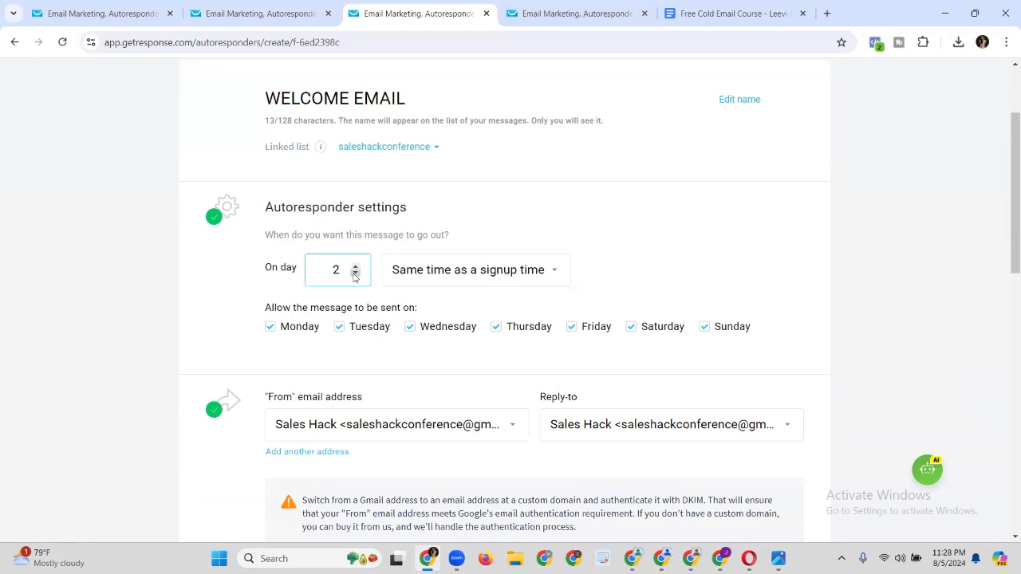
pyautogui.click(355, 274)
pyautogui.click(355, 273)
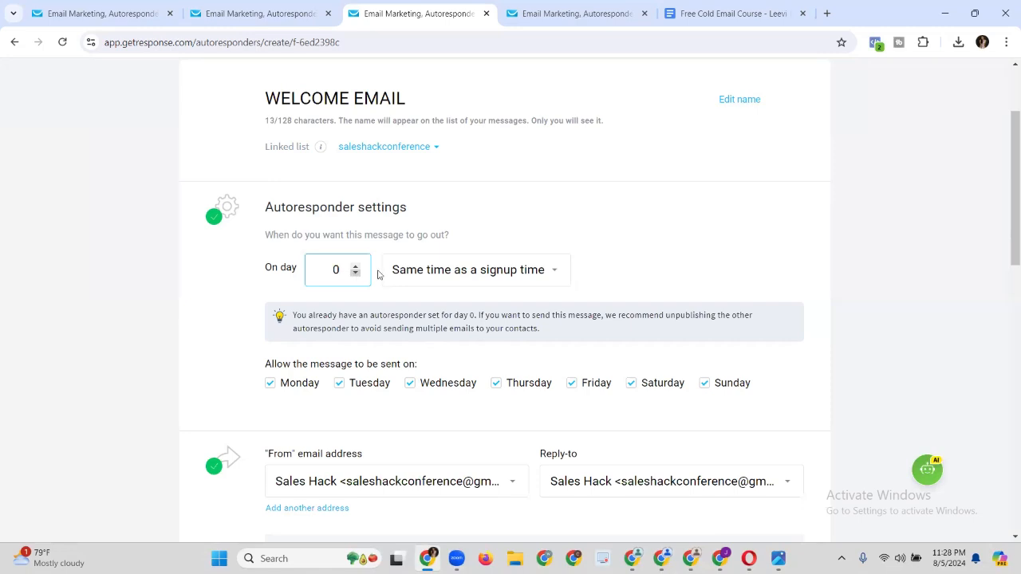
pyautogui.tripleClick(429, 97)
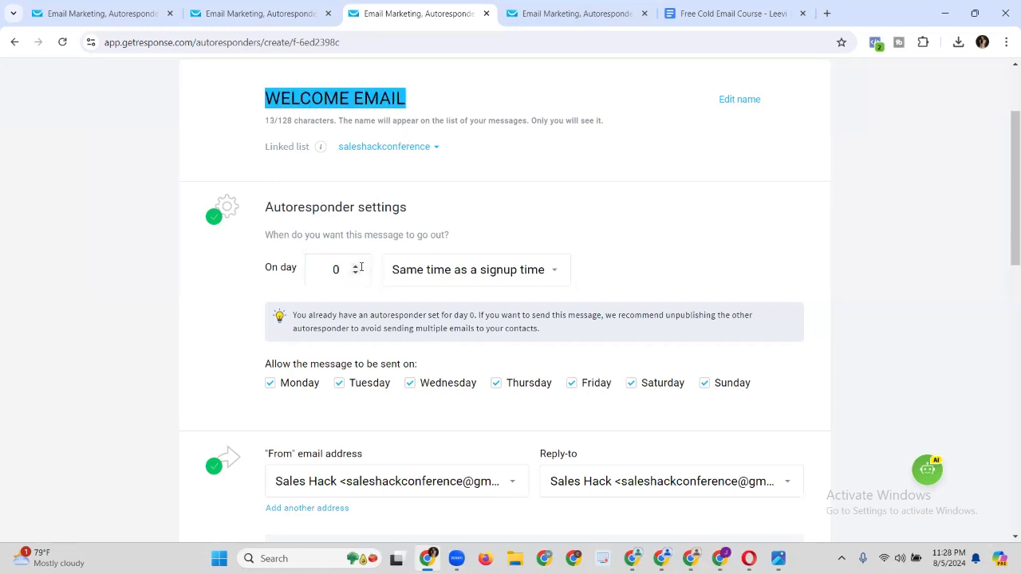
pyautogui.click(481, 279)
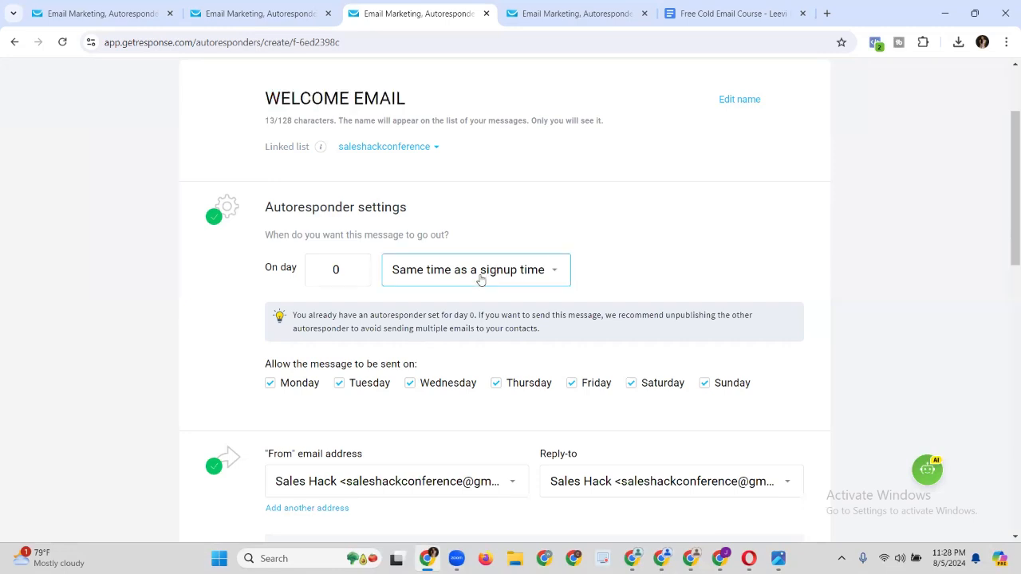
pyautogui.click(481, 278)
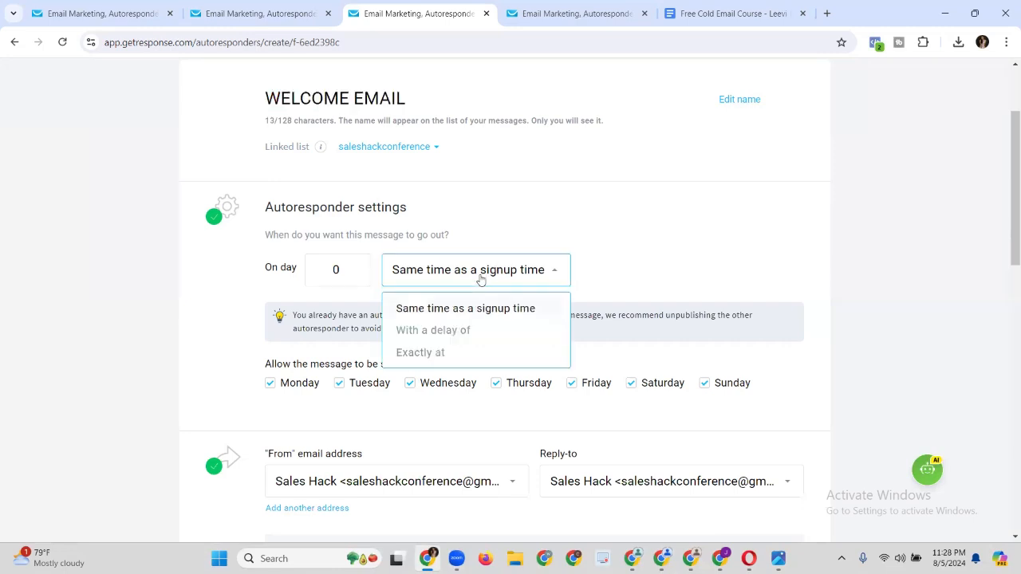
pyautogui.click(471, 310)
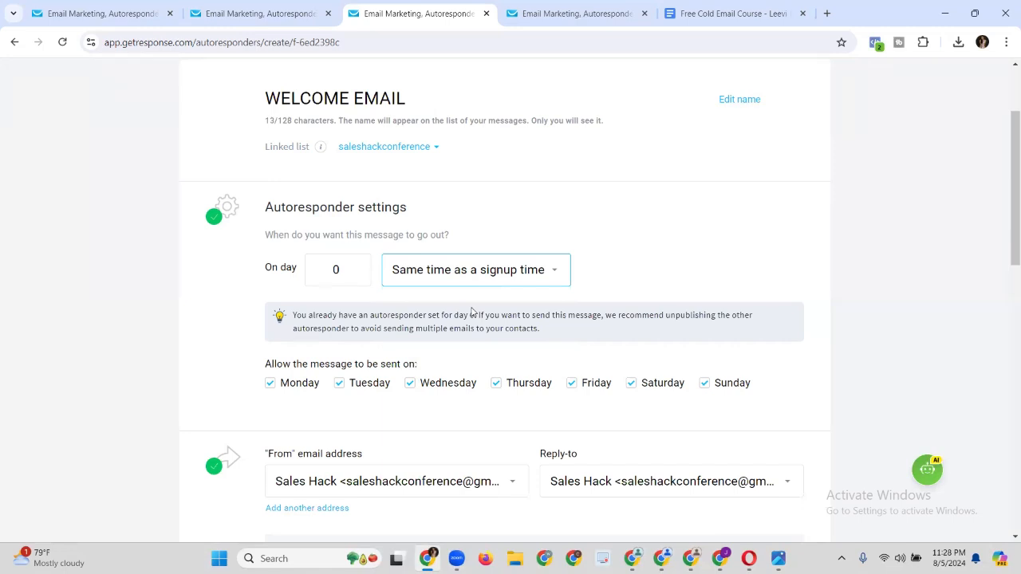
# Try a sending delay of 1 hour for the welcome email and restore "Same time as a signup time".
pyautogui.click(519, 272)
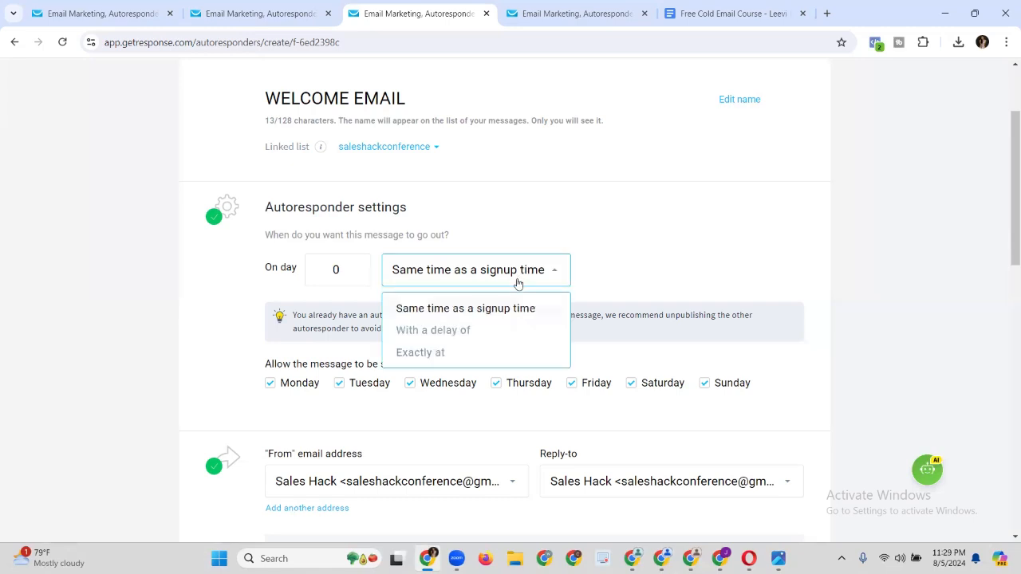
pyautogui.click(465, 330)
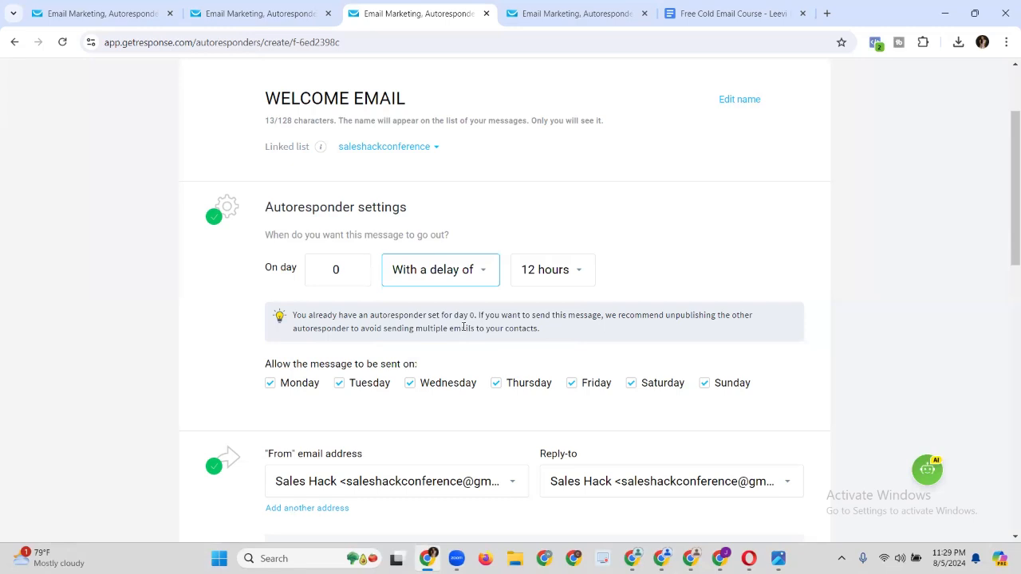
pyautogui.click(545, 270)
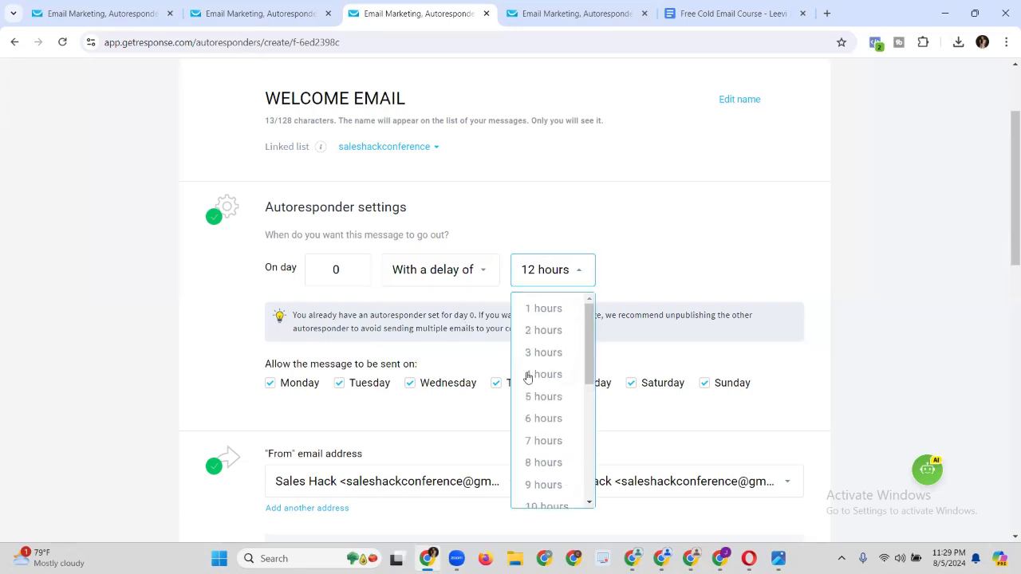
pyautogui.click(557, 311)
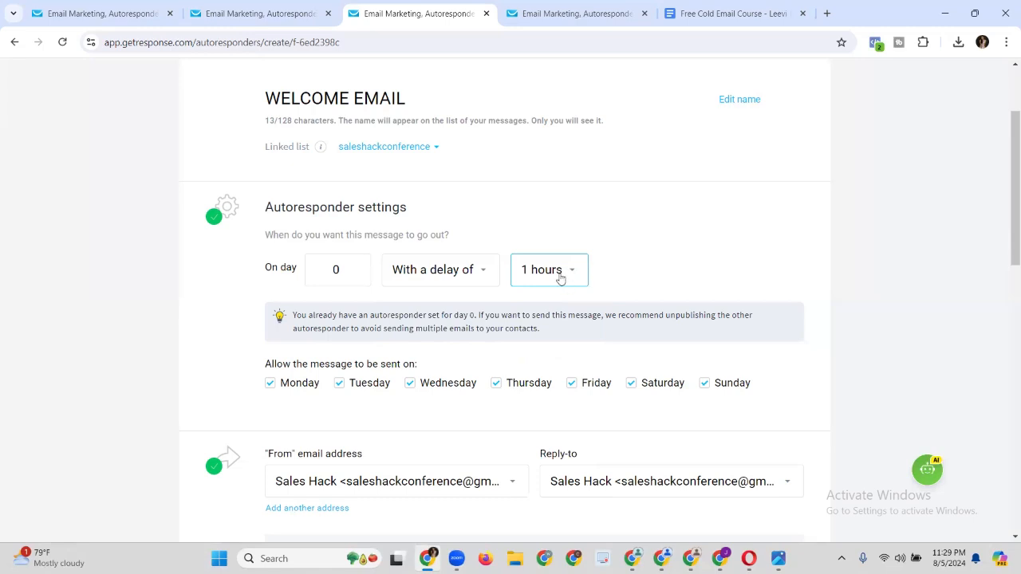
pyautogui.click(554, 274)
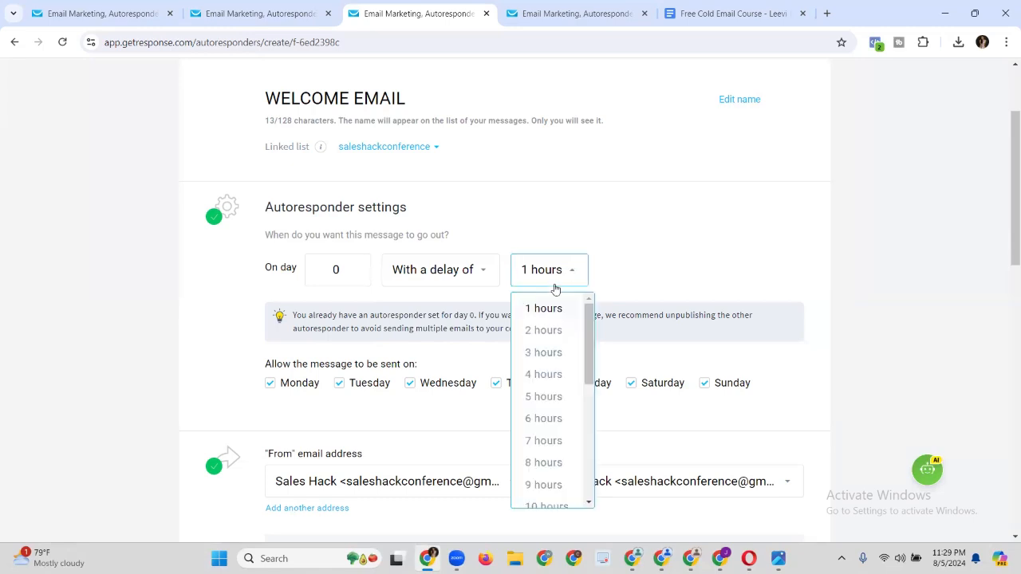
pyautogui.click(425, 271)
pyautogui.click(431, 309)
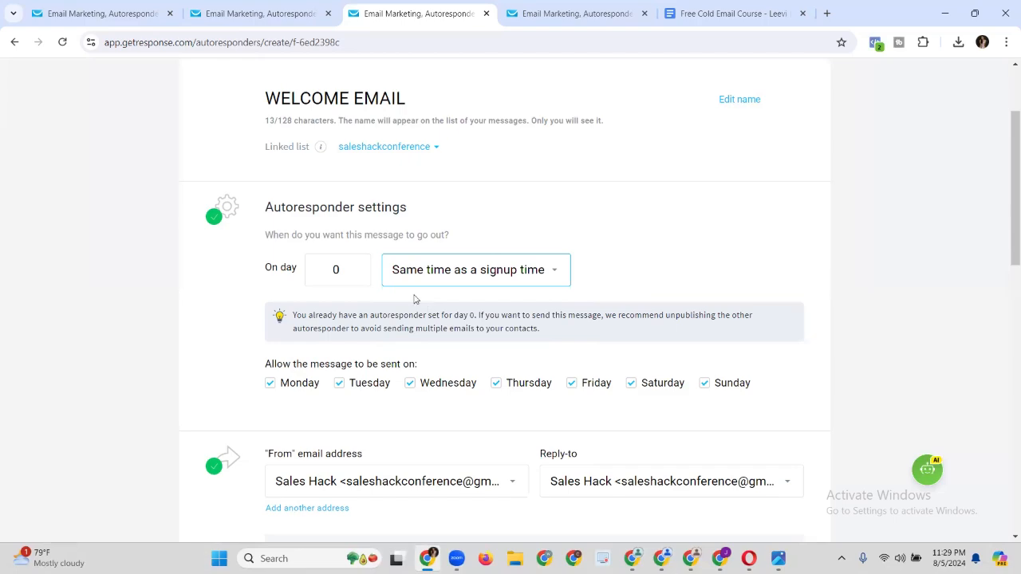
# Exclude Saturday from the welcome email's allowed sending days and include it again.
pyautogui.scroll(-2, 394, 309)
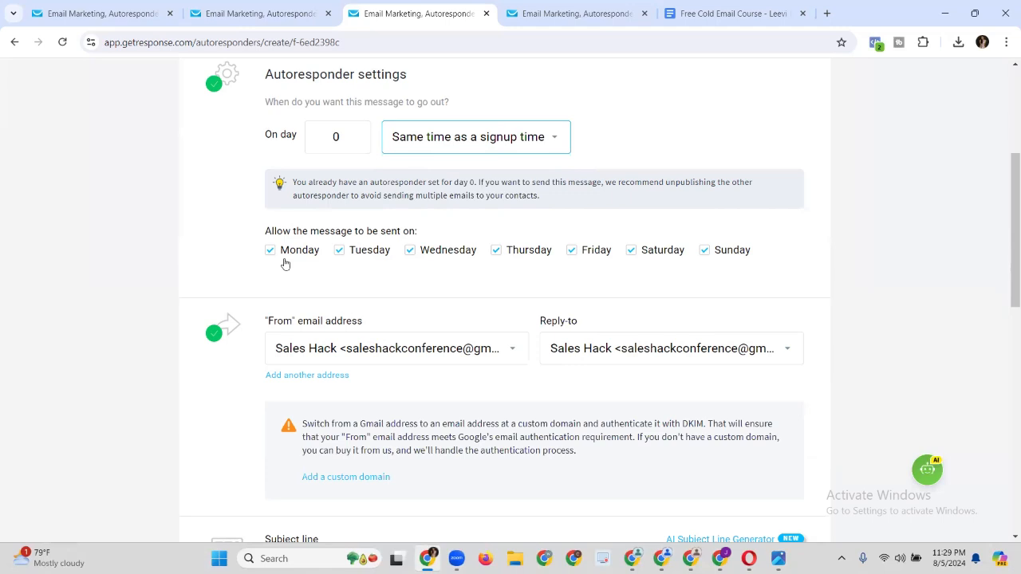
pyautogui.click(631, 250)
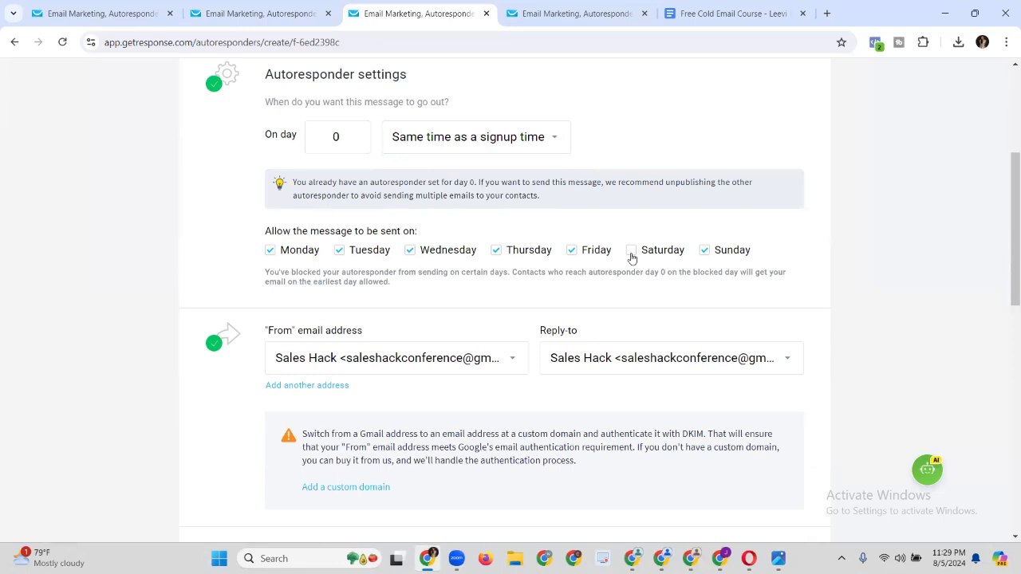
pyautogui.click(631, 251)
# Review the welcome email's available "From" and reply-to addresses and its subject line section.
pyautogui.scroll(-2, 362, 337)
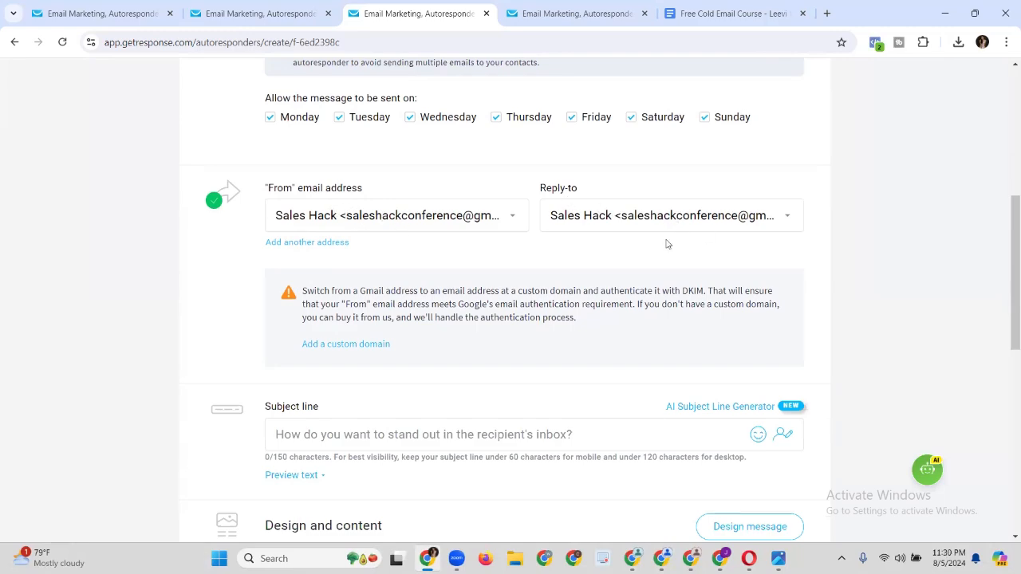
pyautogui.scroll(-2, 332, 152)
pyautogui.scroll(2, 588, 103)
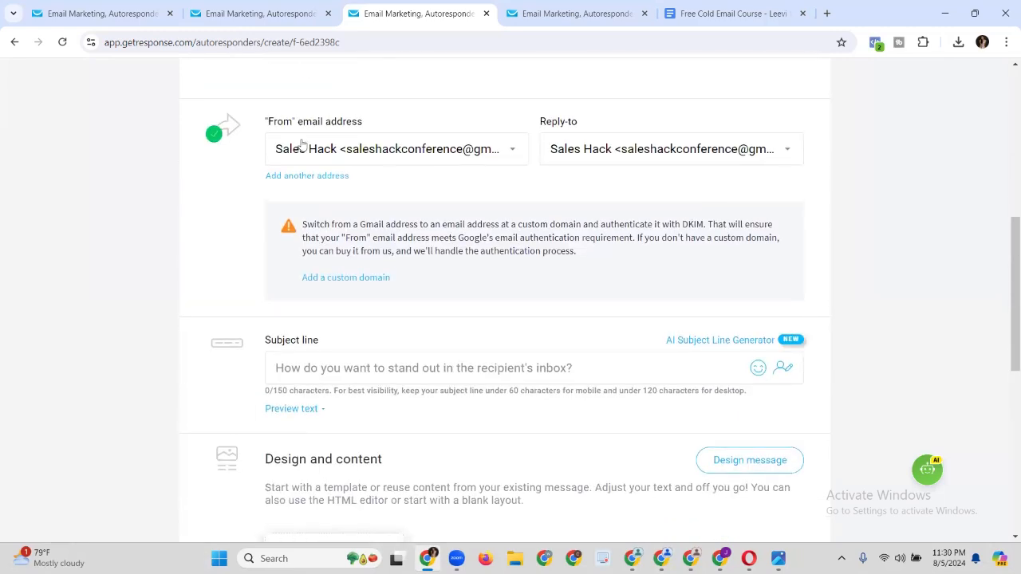
pyautogui.click(301, 157)
pyautogui.click(644, 148)
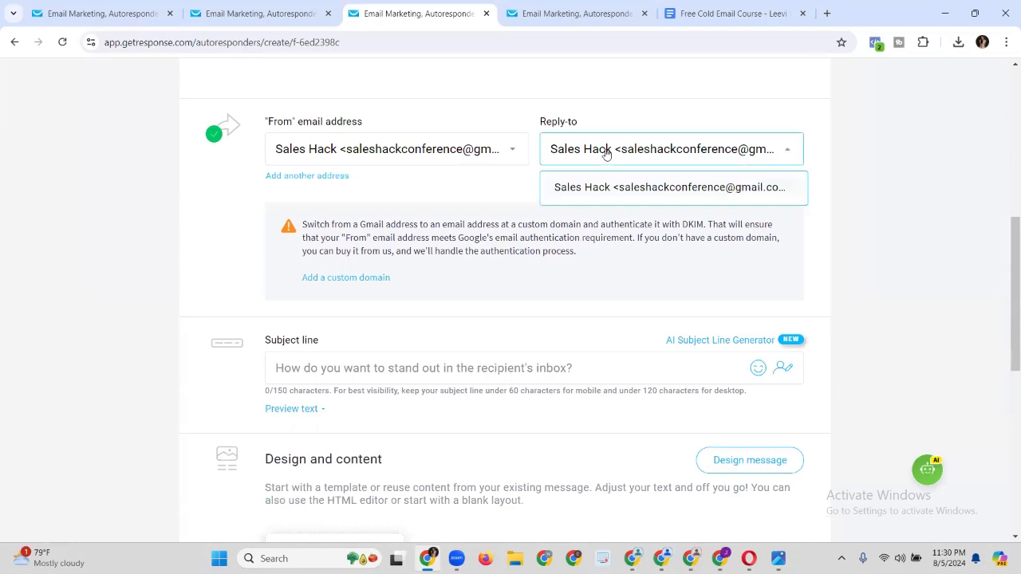
pyautogui.scroll(-3, 405, 282)
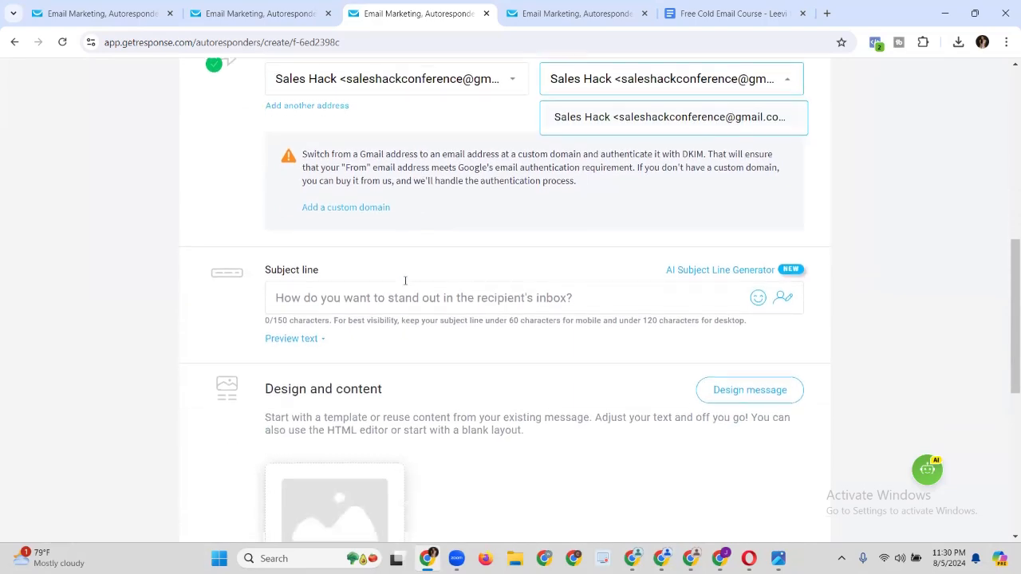
# Close the reply-to address list and activate the empty subject line field.
pyautogui.click(387, 168)
pyautogui.scroll(5, 386, 178)
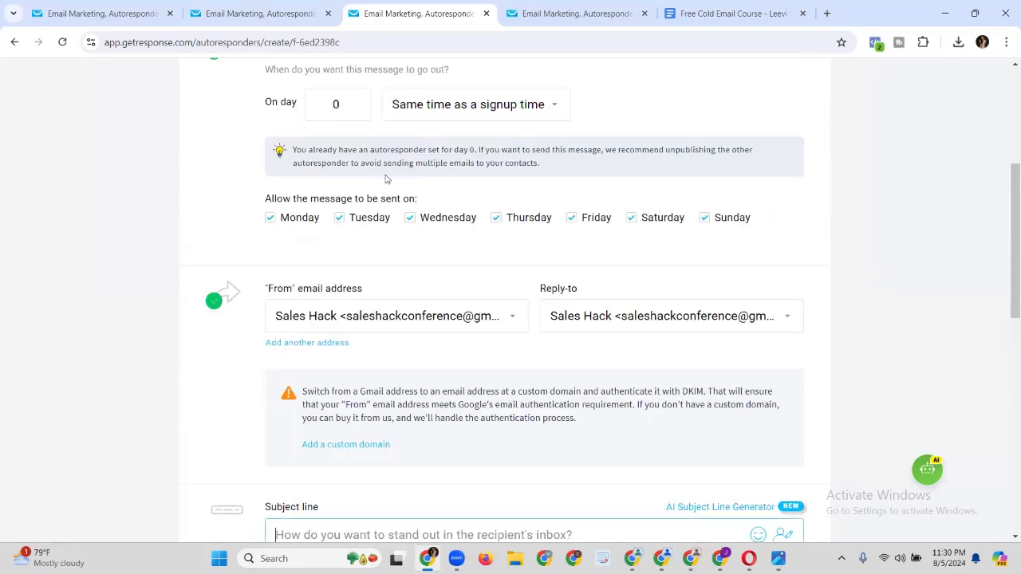
pyautogui.scroll(-5, 388, 258)
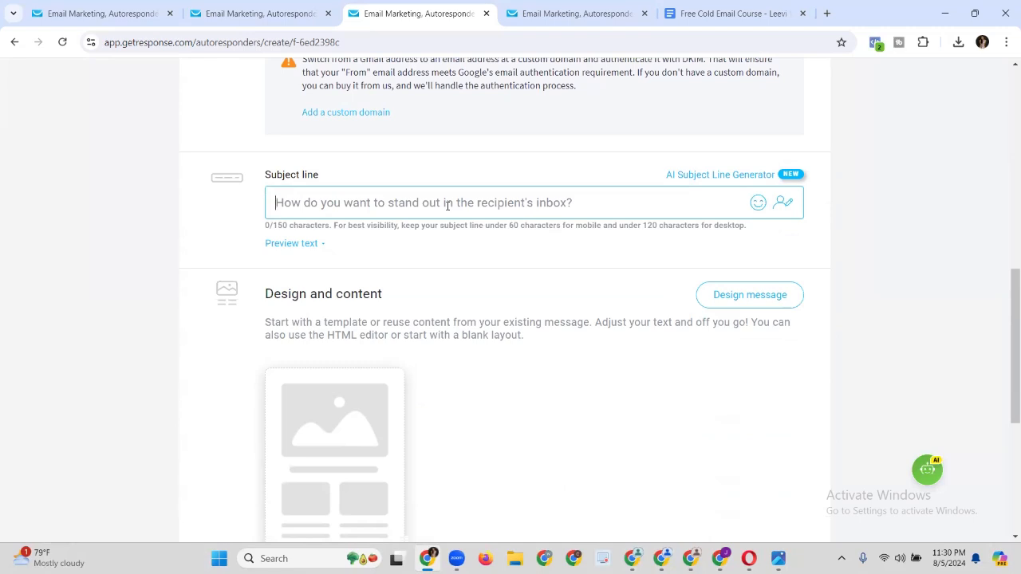
pyautogui.write('wEL')
pyautogui.write('ME tO')
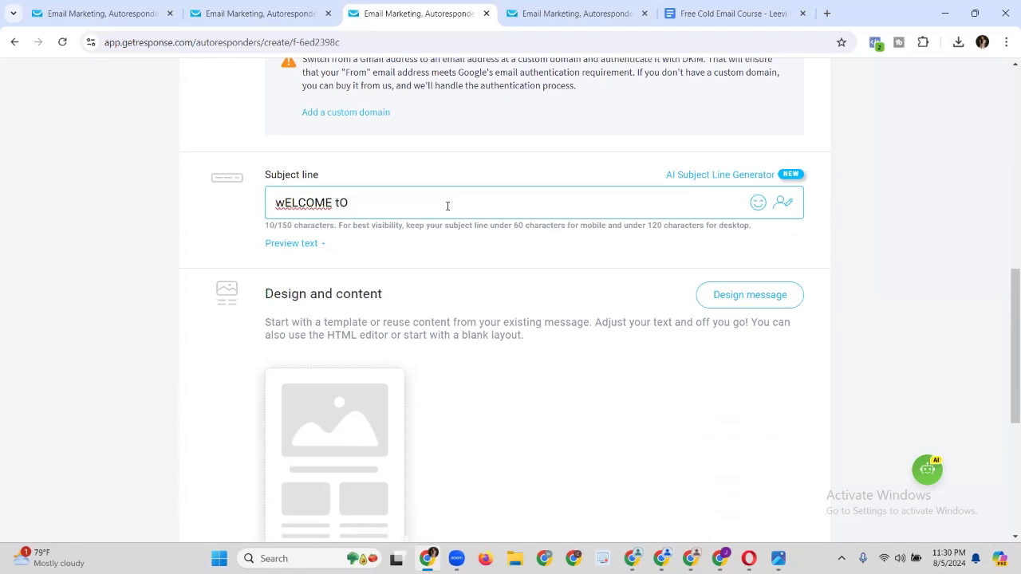
pyautogui.press('BackSpace')
pyautogui.press('BackSpace')
pyautogui.press('BackSpace')
pyautogui.press('BackSpace')
pyautogui.press('BackSpace')
pyautogui.press('BackSpace')
pyautogui.press('BackSpace')
pyautogui.press('BackSpace')
pyautogui.press('BackSpace')
pyautogui.press('BackSpace')
# Enter "Welcome to my email community" as the subject line, correcting the misspelled word with the spelling suggestion "email".
pyautogui.write('W')
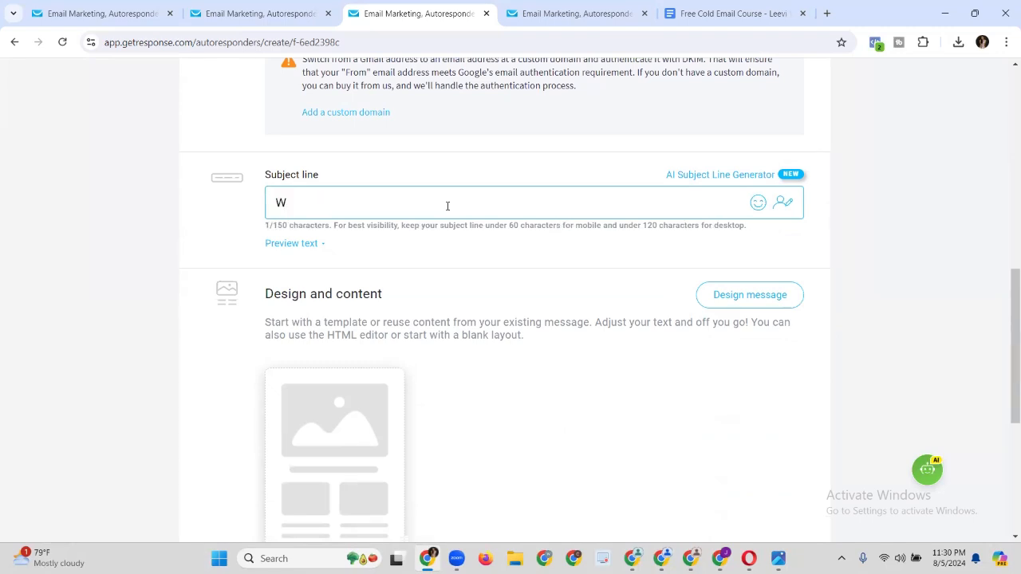
pyautogui.write('elcome to my e')
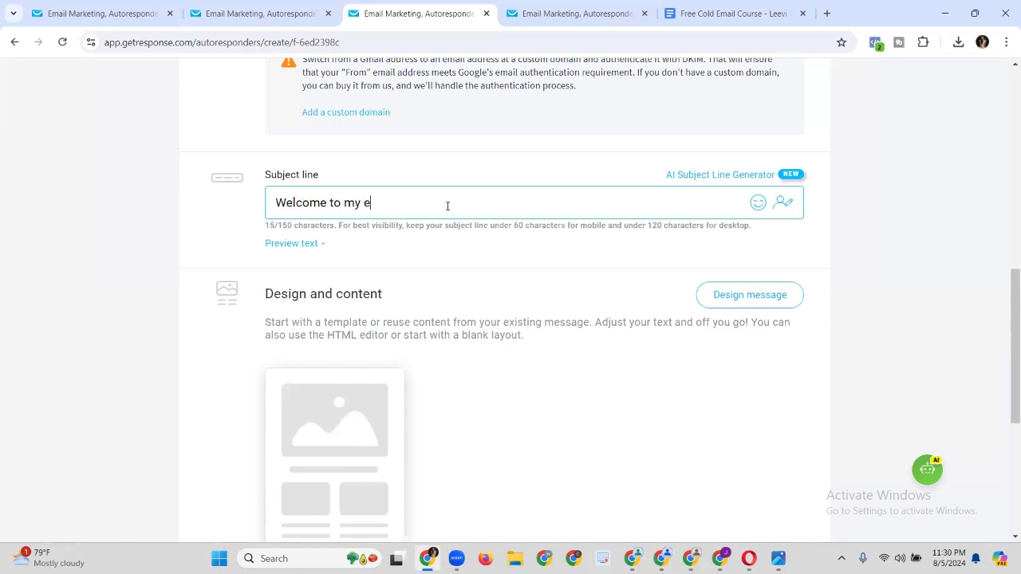
pyautogui.write('ail community')
pyautogui.rightClick(371, 207)
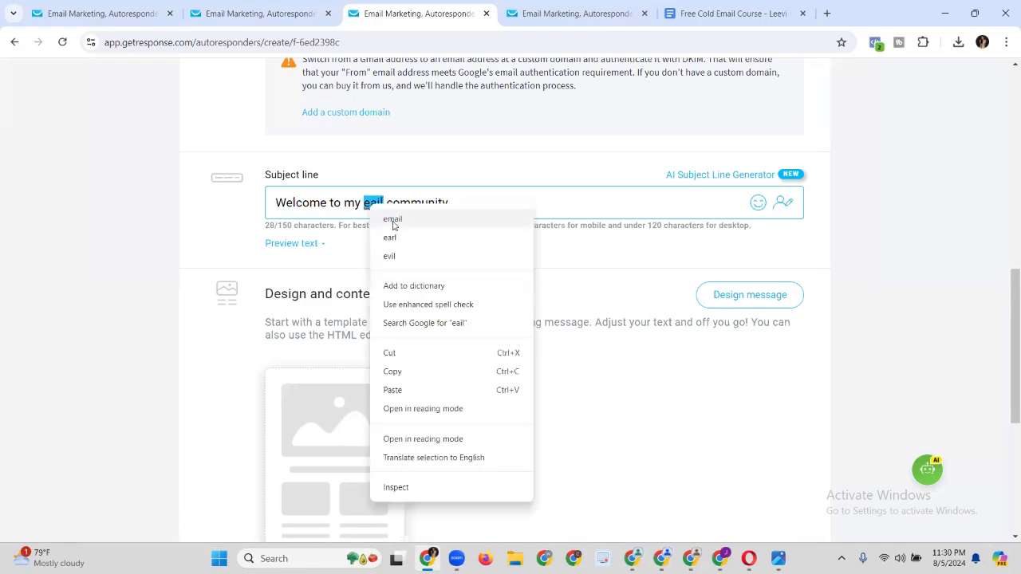
pyautogui.click(390, 219)
# Open the design and content page for the welcome email's message.
pyautogui.scroll(-3, 512, 201)
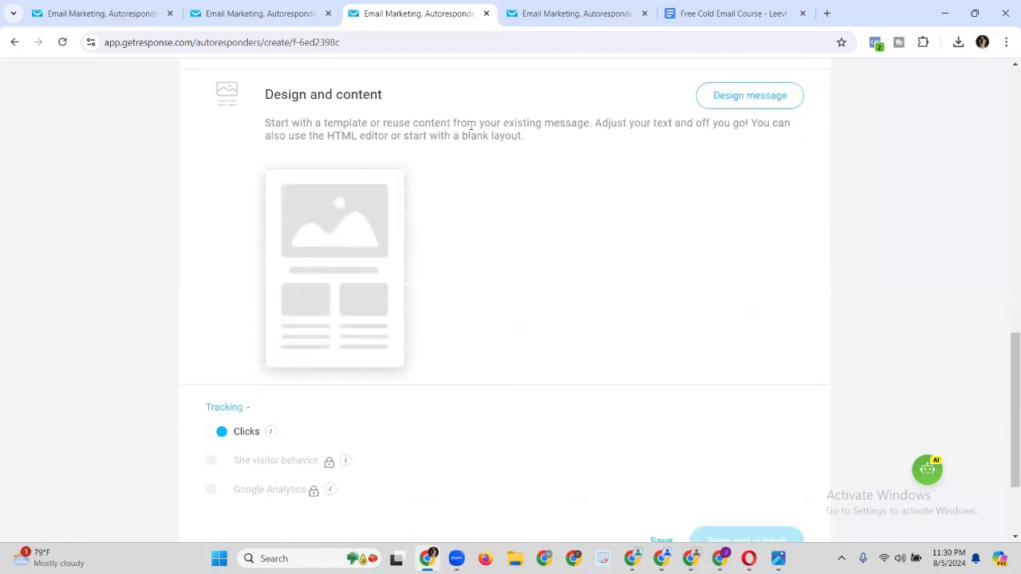
pyautogui.scroll(2, 474, 126)
pyautogui.scroll(-1, 466, 155)
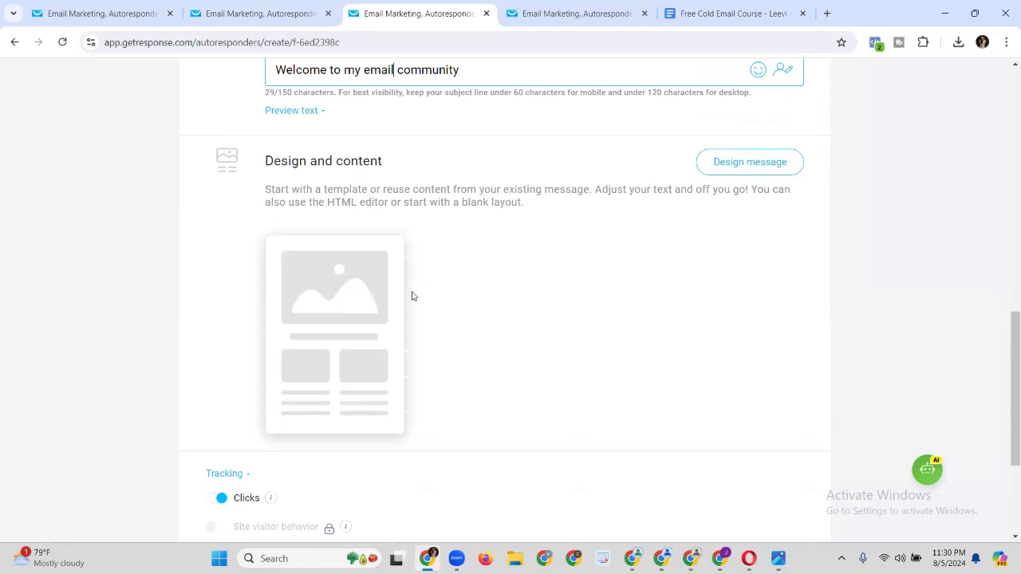
pyautogui.scroll(-2, 369, 247)
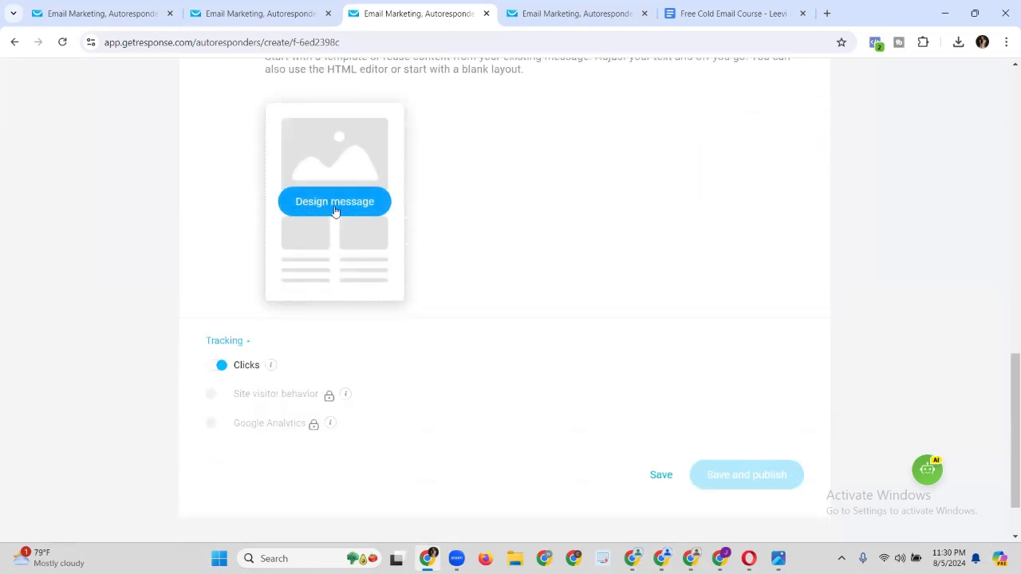
pyautogui.click(335, 209)
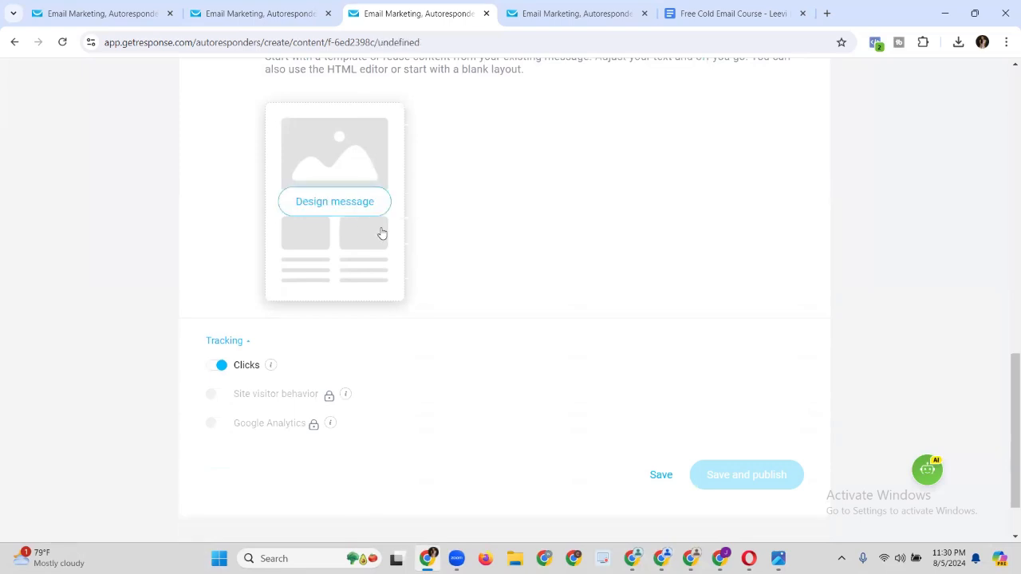
pyautogui.click(361, 206)
pyautogui.click(372, 206)
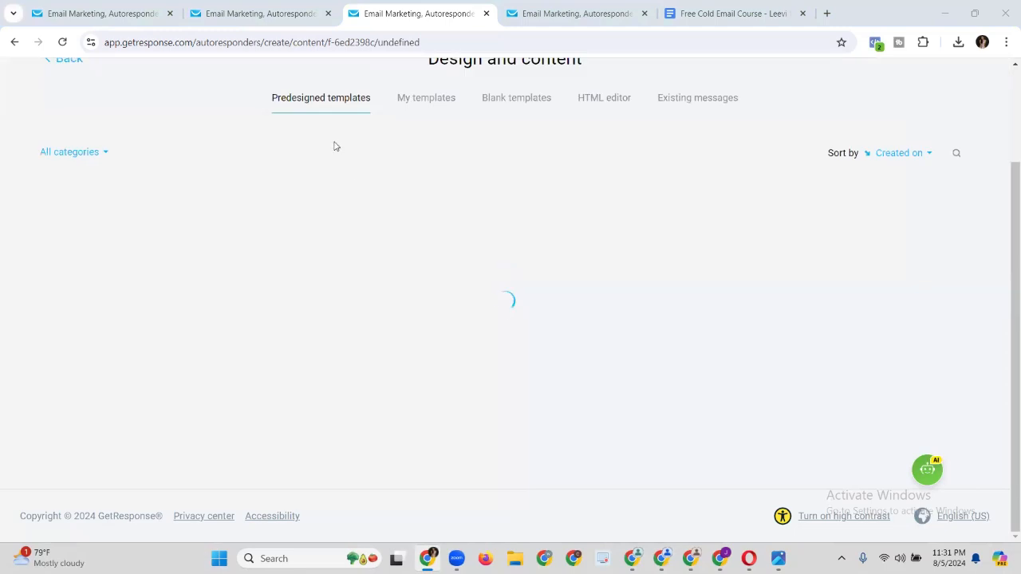
# Browse the predesigned templates and start the message from the blank "1 column" template.
pyautogui.scroll(-9, 378, 143)
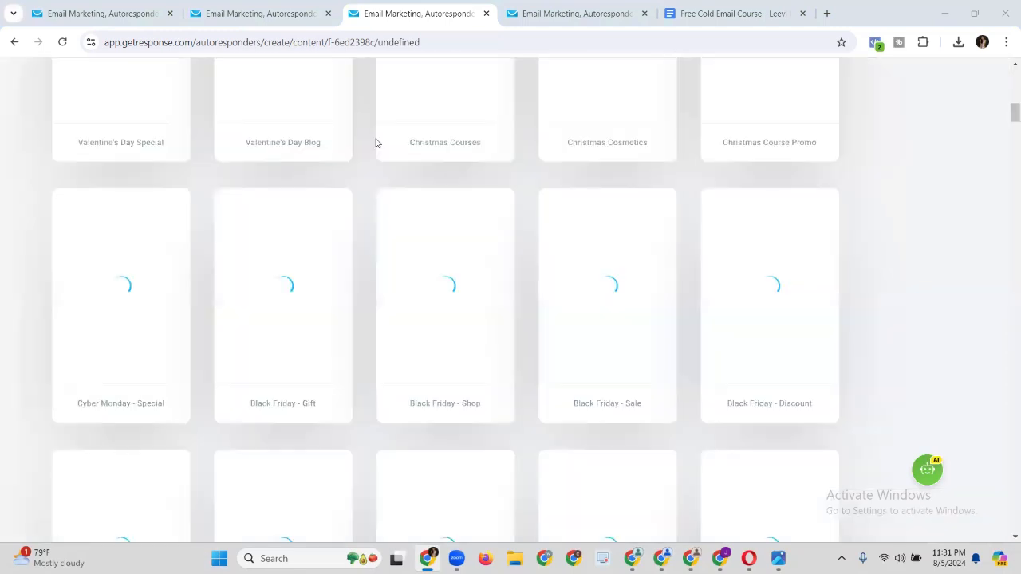
pyautogui.scroll(3, 452, 173)
pyautogui.scroll(3, 450, 173)
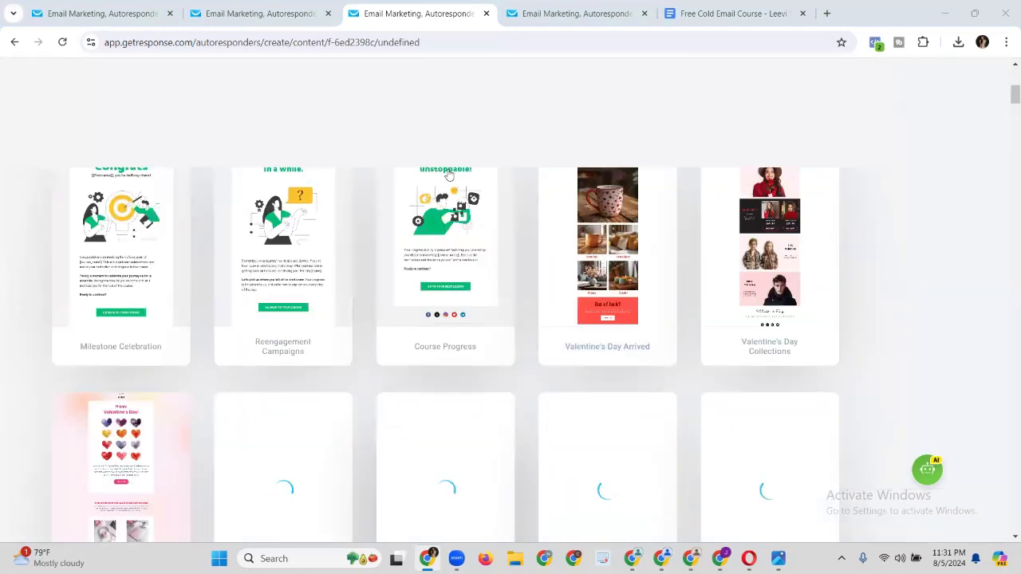
pyautogui.scroll(5, 448, 175)
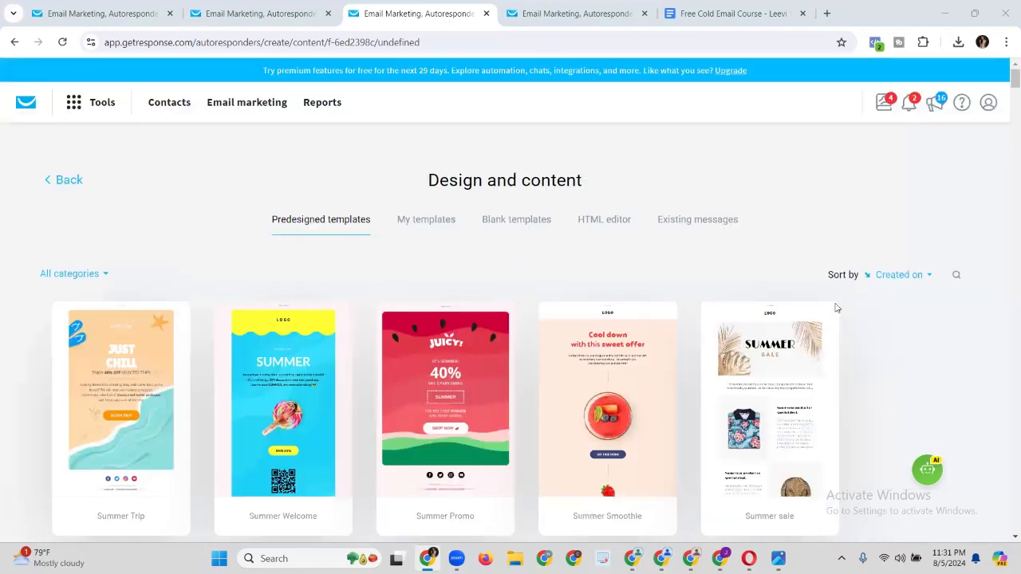
pyautogui.click(508, 222)
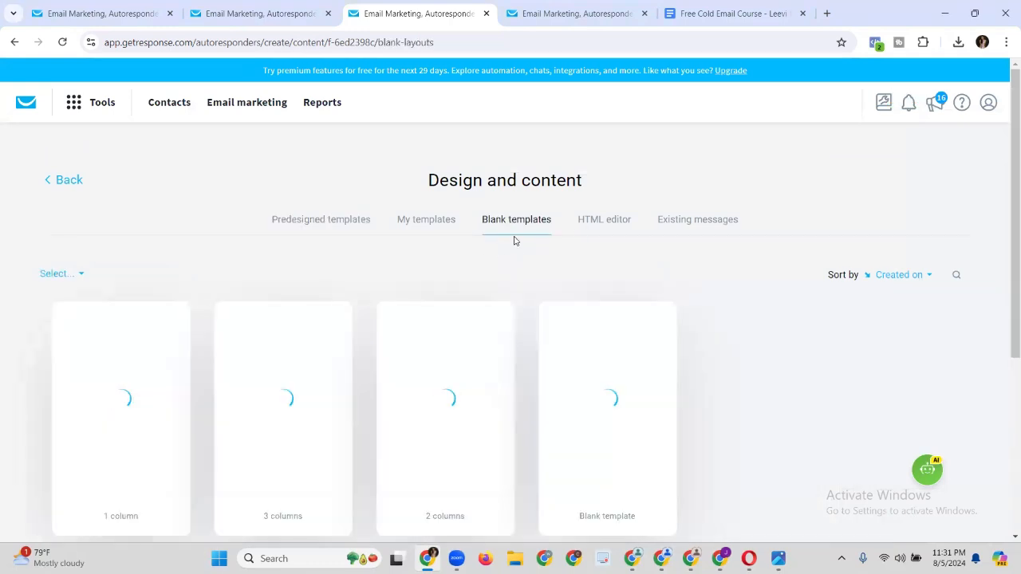
pyautogui.scroll(-2, 514, 241)
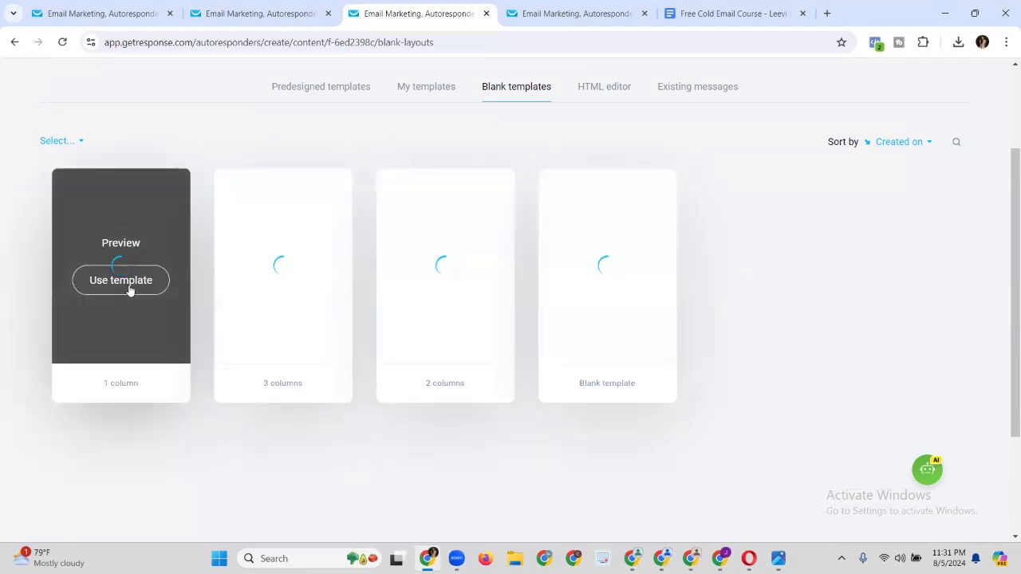
pyautogui.click(121, 280)
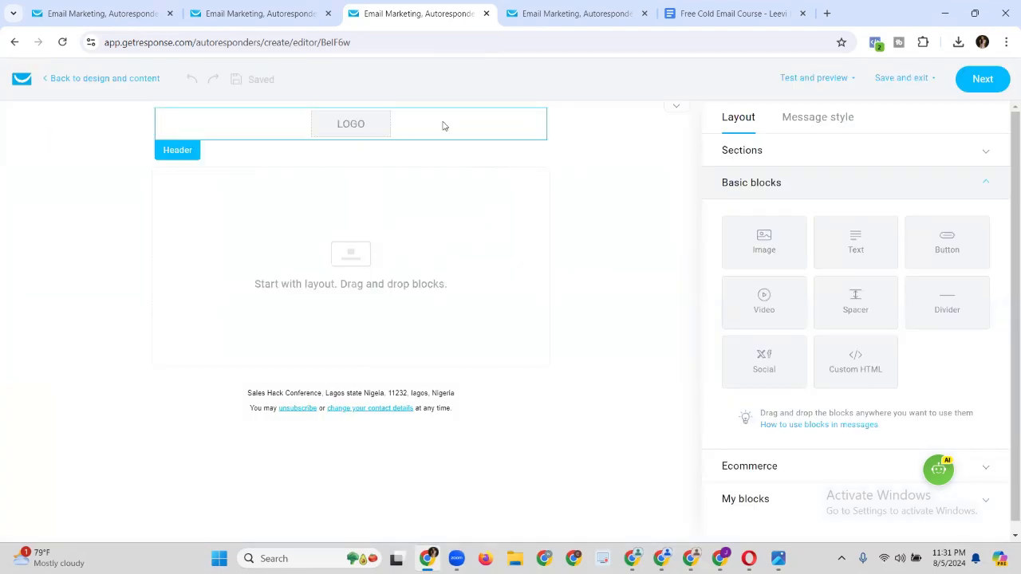
# Hide the logo in the message header and place a Text block in the empty section.
pyautogui.click(336, 132)
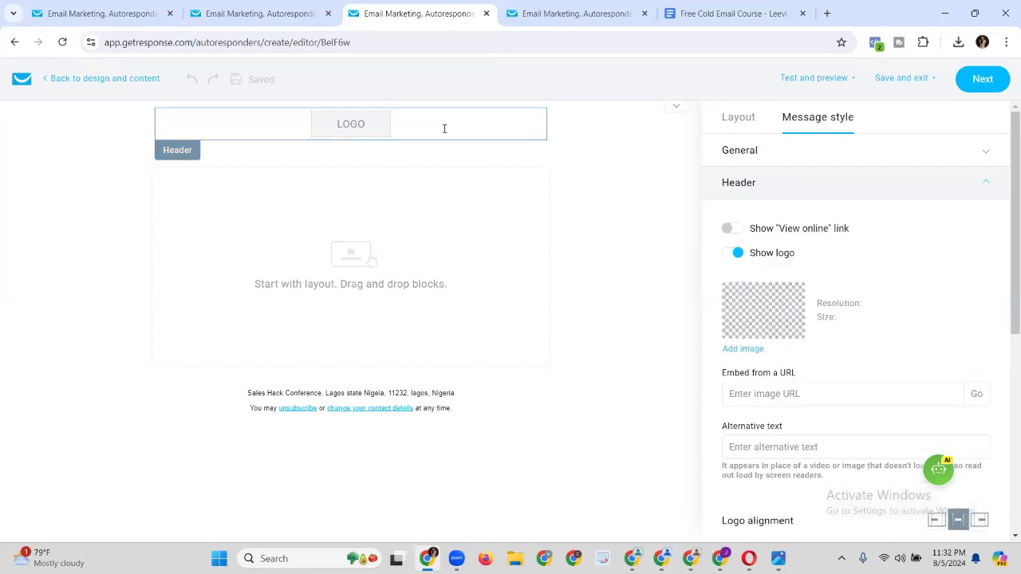
pyautogui.click(729, 258)
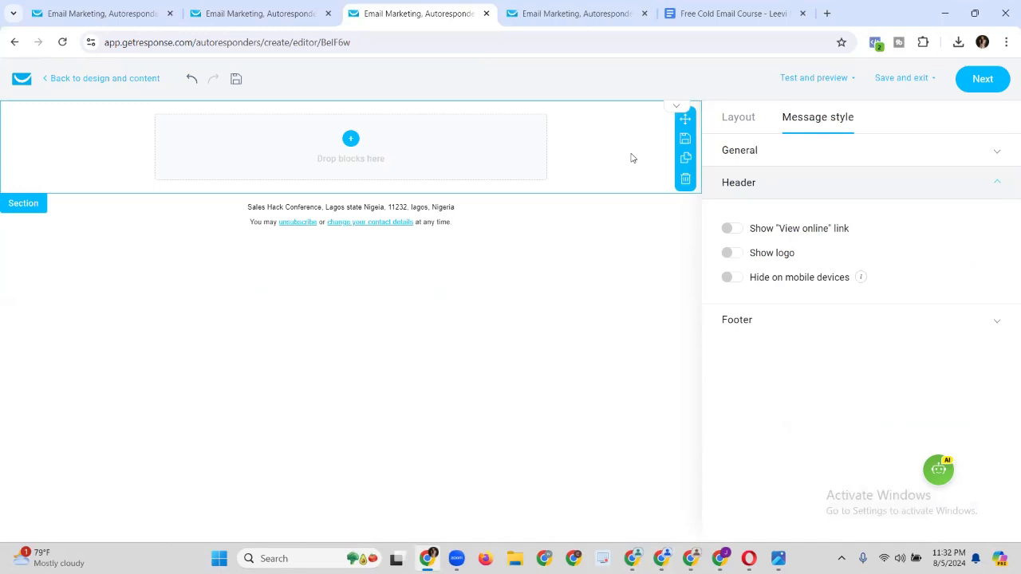
pyautogui.click(351, 139)
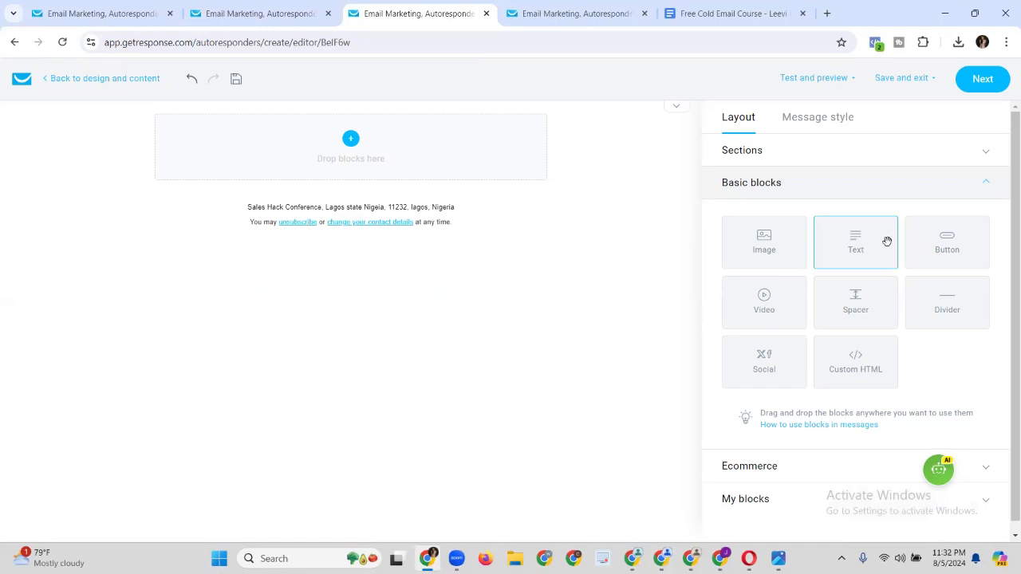
pyautogui.moveTo(885, 240); pyautogui.dragTo(443, 142)
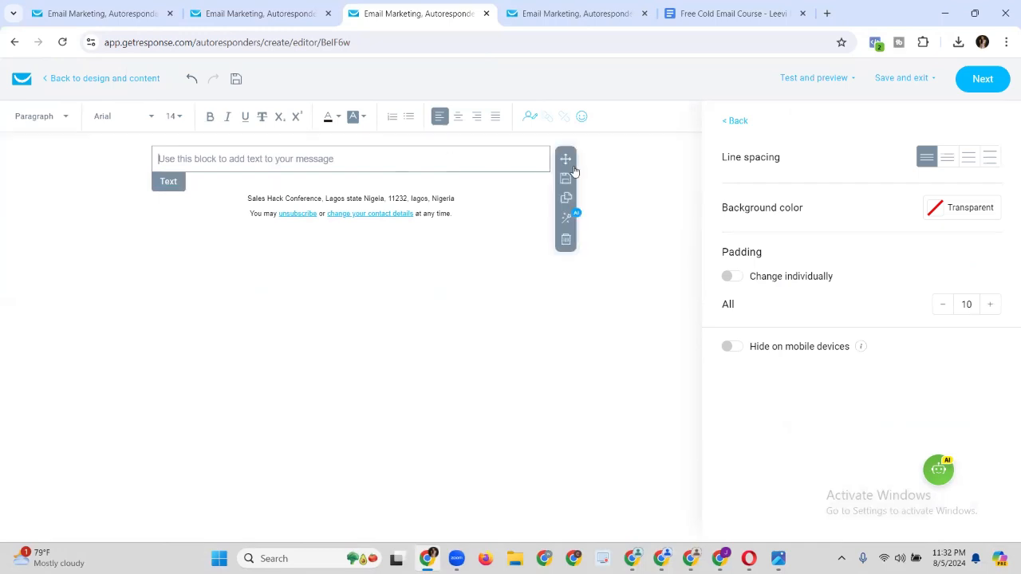
# Paste the copied lesson text about making an irresistible offer into the text block.
pyautogui.click(526, 187)
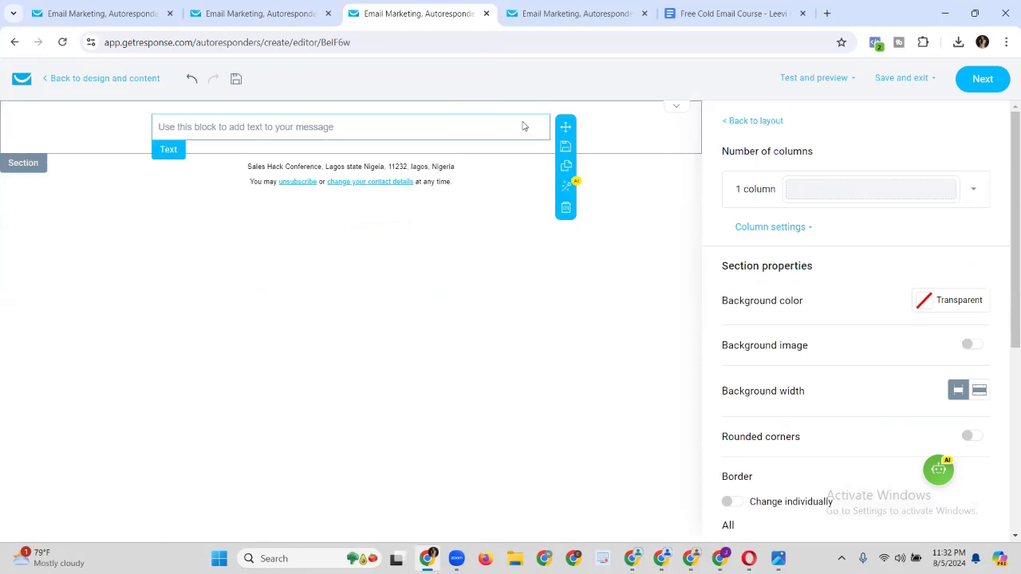
pyautogui.click(522, 126)
pyautogui.click(528, 118)
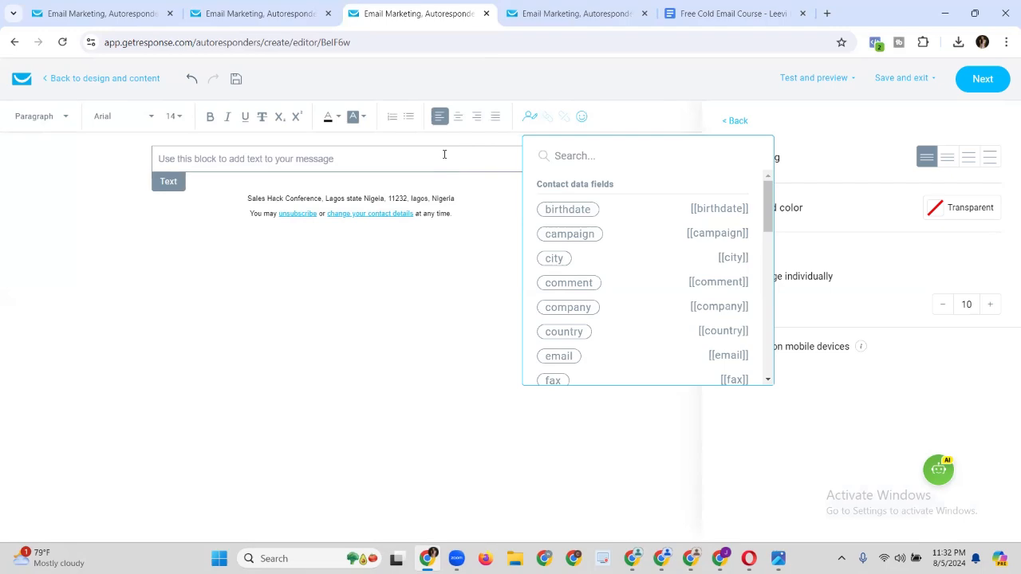
pyautogui.hotkey('ctrl', 'v')
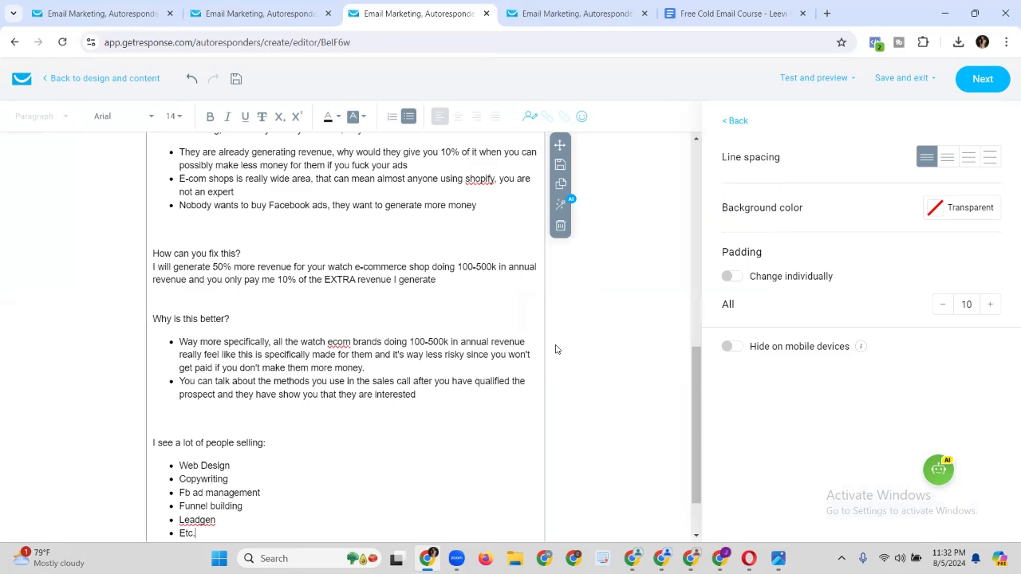
pyautogui.press('Escape')
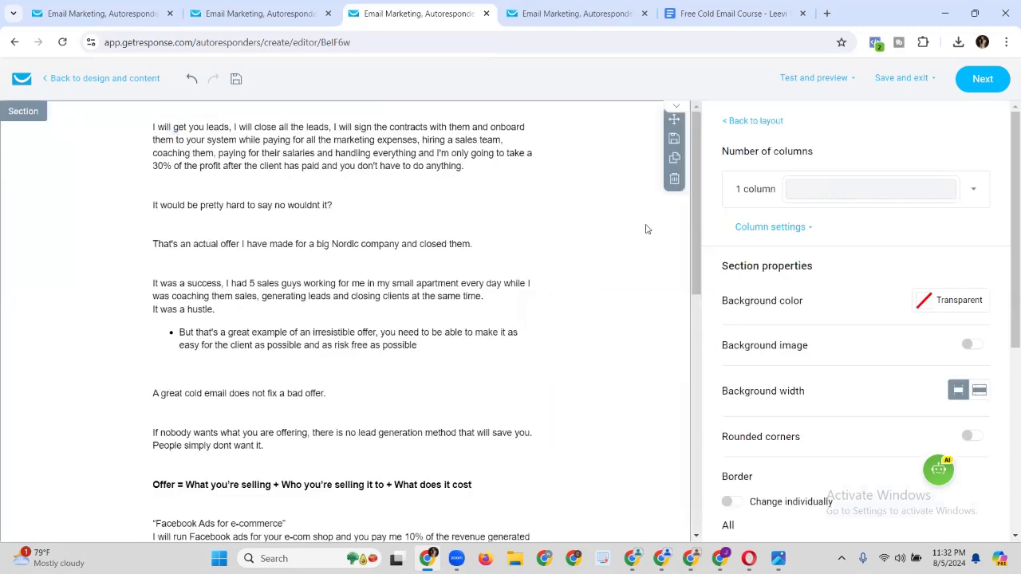
# Select all of the pasted message text, try the Roboto font on it, and set the font to Lato.
pyautogui.click(307, 171)
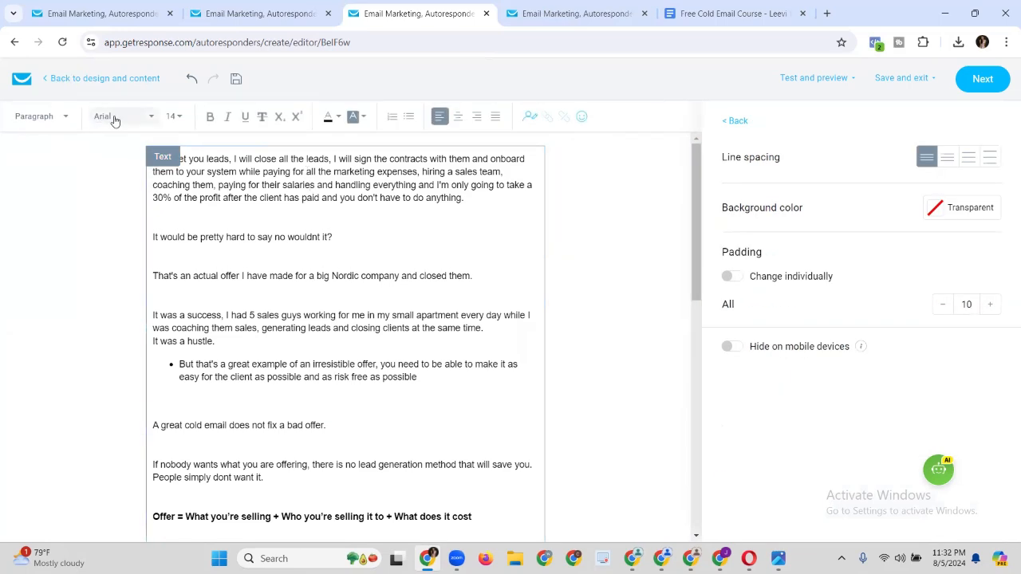
pyautogui.click(115, 118)
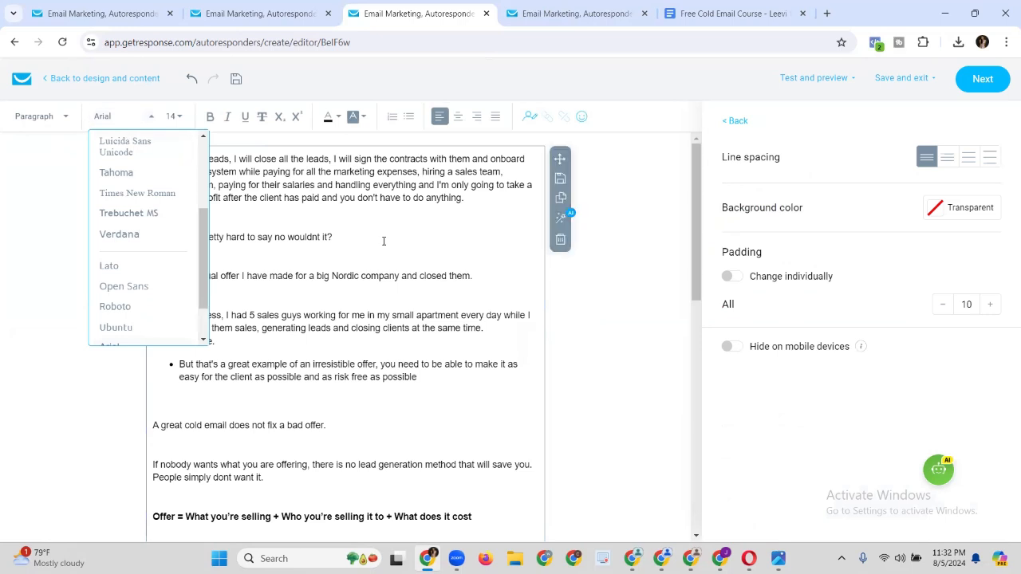
pyautogui.click(131, 116)
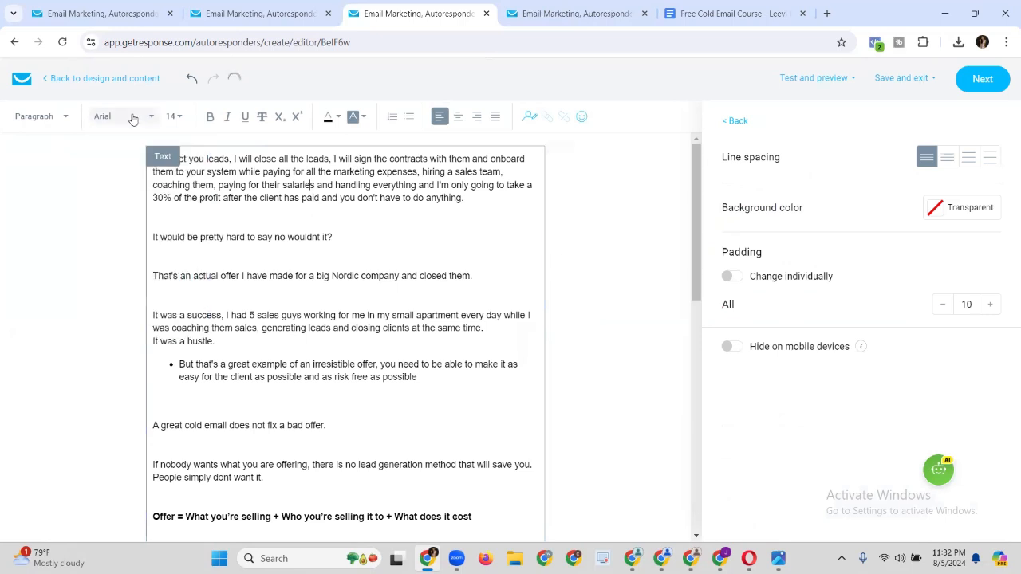
pyautogui.click(132, 117)
pyautogui.doubleClick(307, 237)
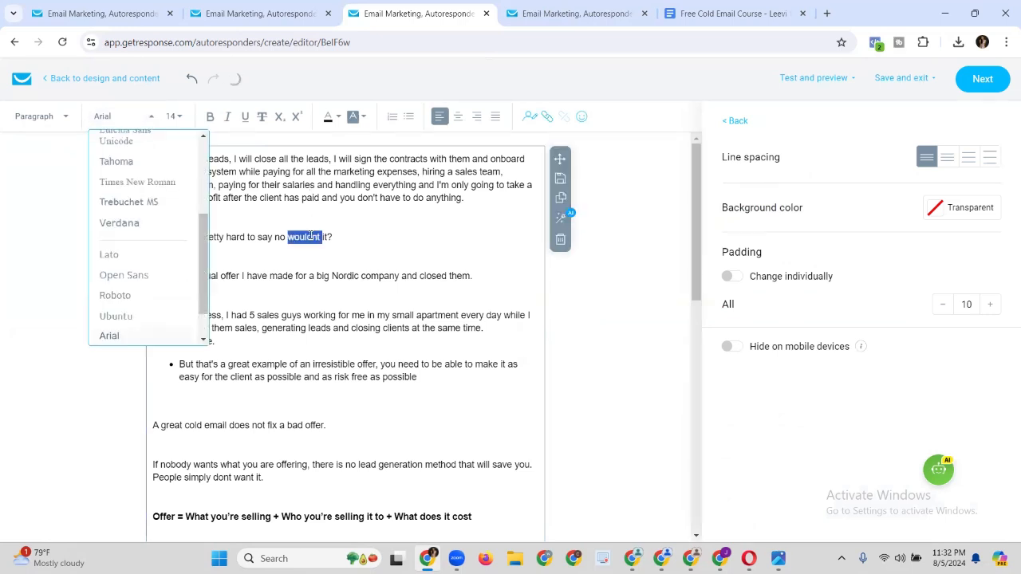
pyautogui.hotkey('ctrl', 'a')
pyautogui.scroll(-1, 134, 241)
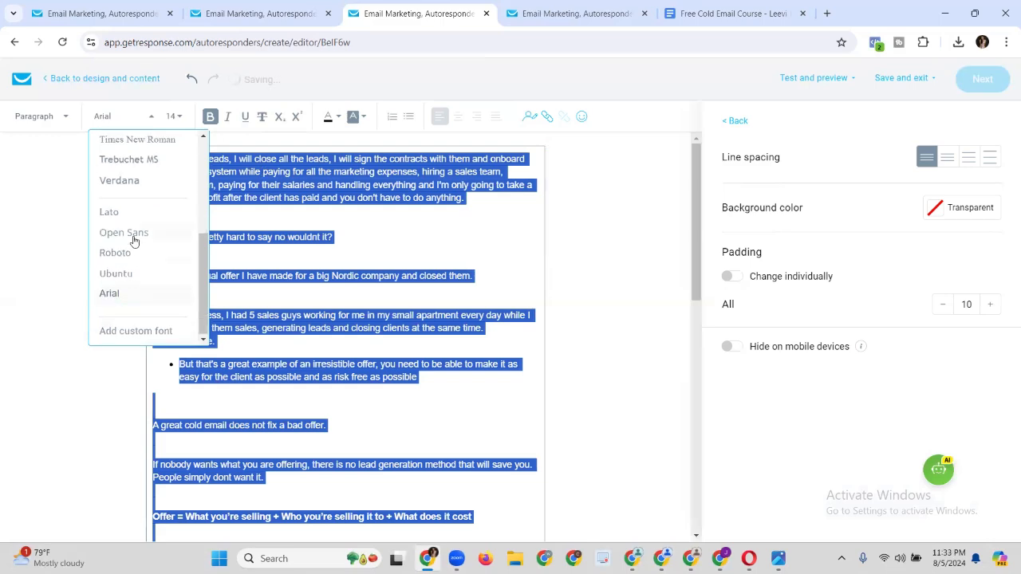
pyautogui.click(121, 253)
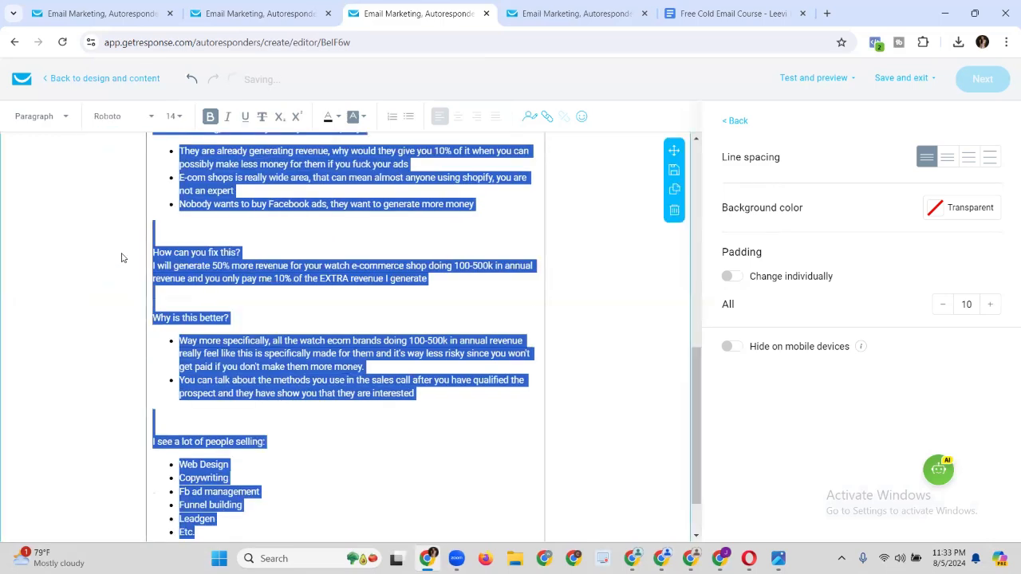
pyautogui.click(111, 116)
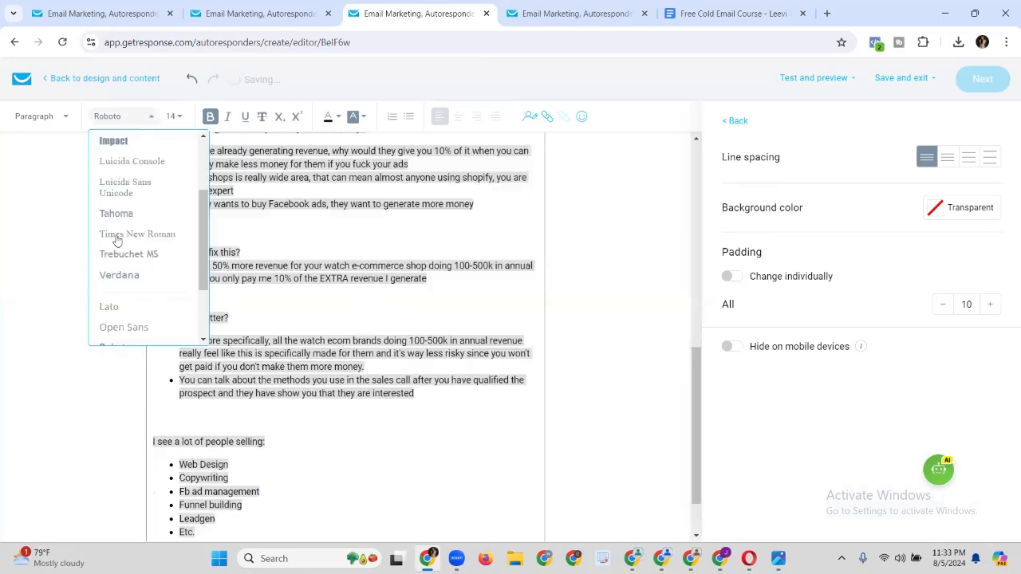
pyautogui.click(131, 308)
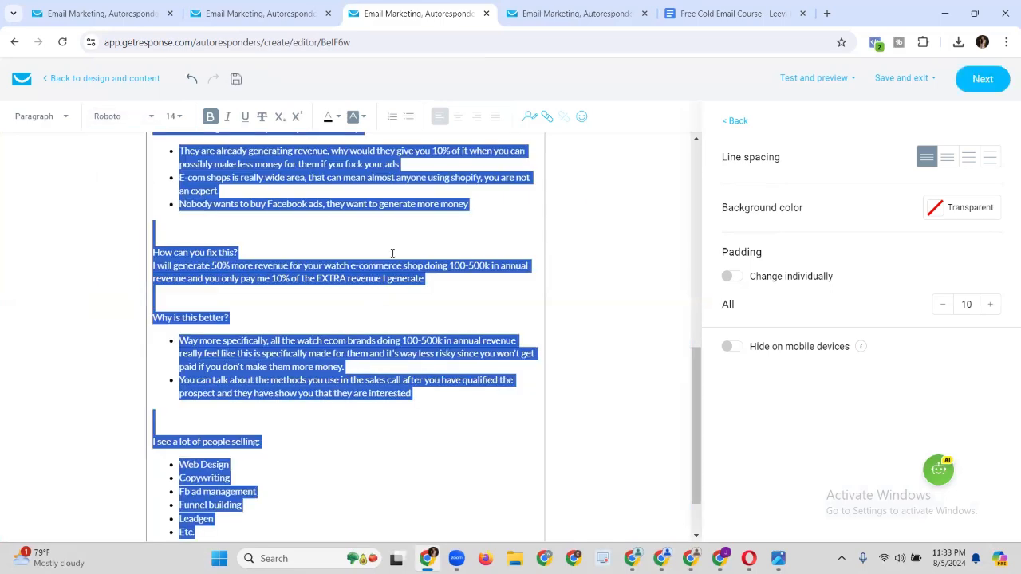
# Set the font size of the whole message text to 20.
pyautogui.click(174, 118)
pyautogui.scroll(-2, 181, 212)
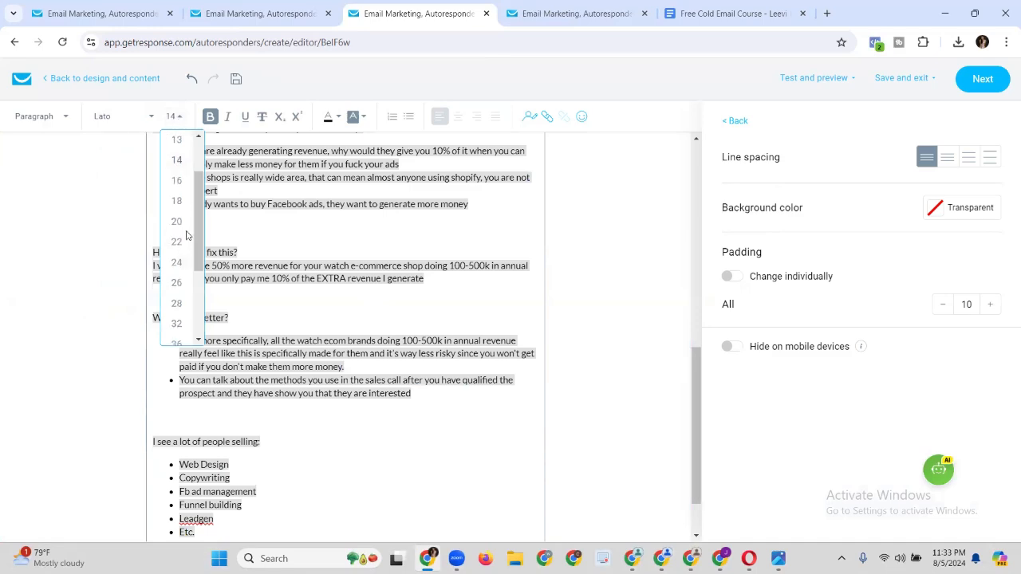
pyautogui.click(177, 222)
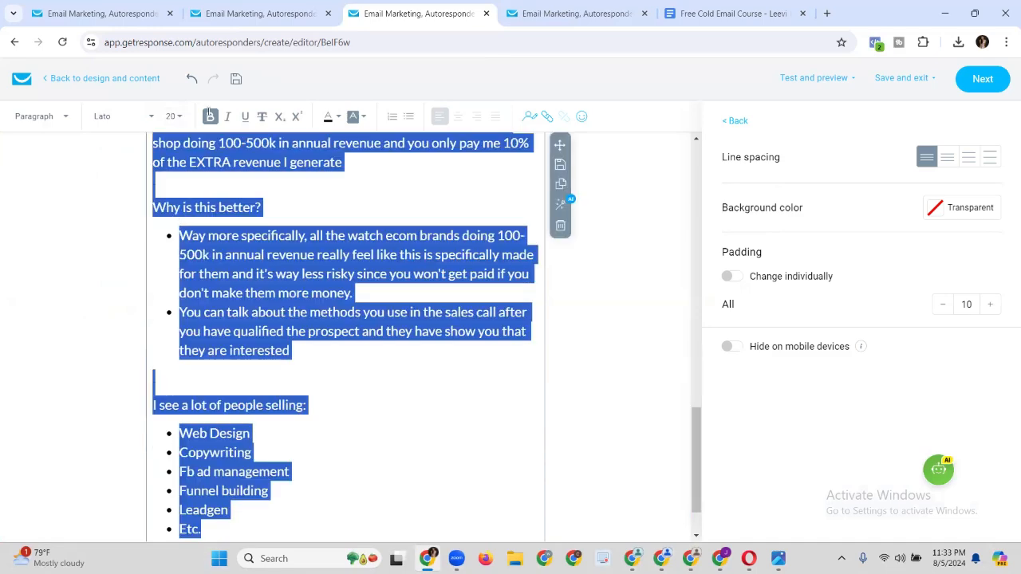
# Try font size 12 on the whole selected message text.
pyautogui.click(176, 117)
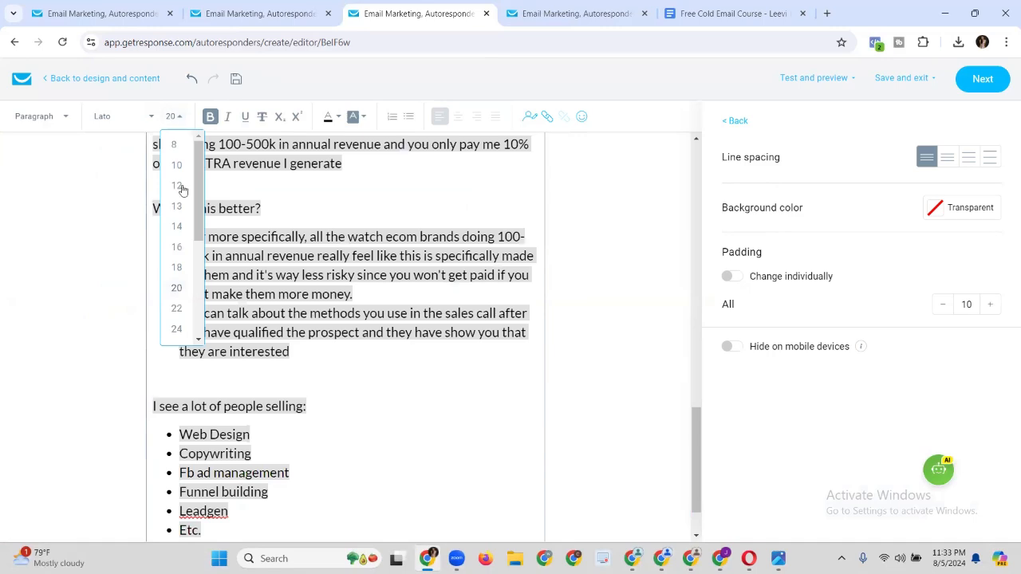
pyautogui.click(178, 185)
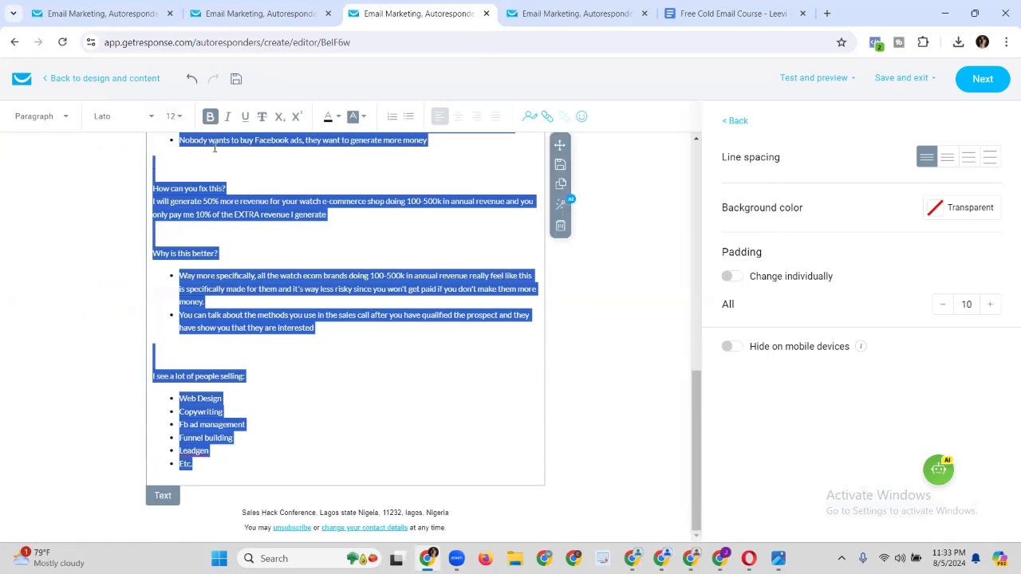
pyautogui.click(214, 142)
pyautogui.scroll(5, 223, 161)
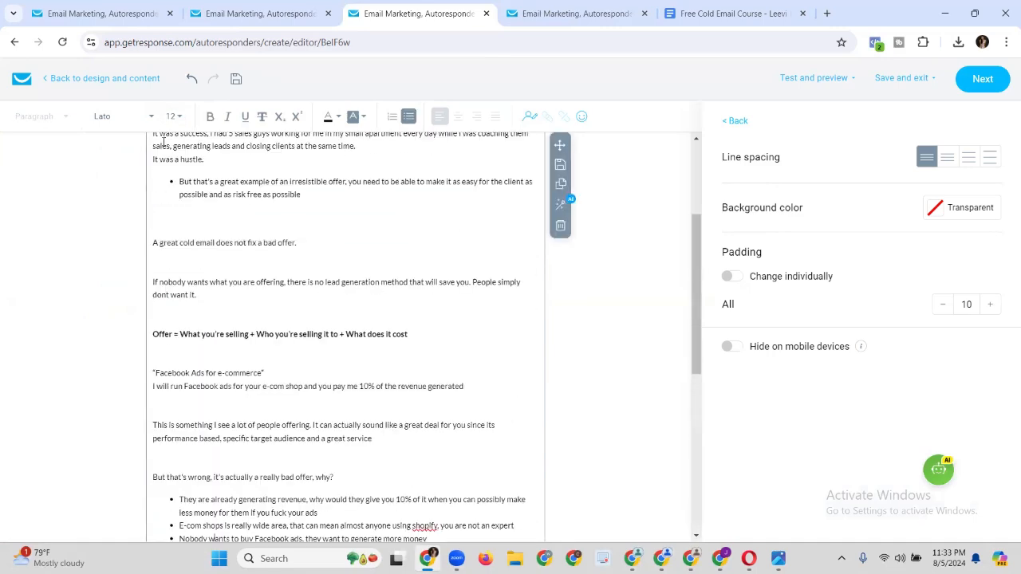
# Select the whole message text and set its font size to 18.
pyautogui.click(195, 182)
pyautogui.hotkey('ctrl', 'a')
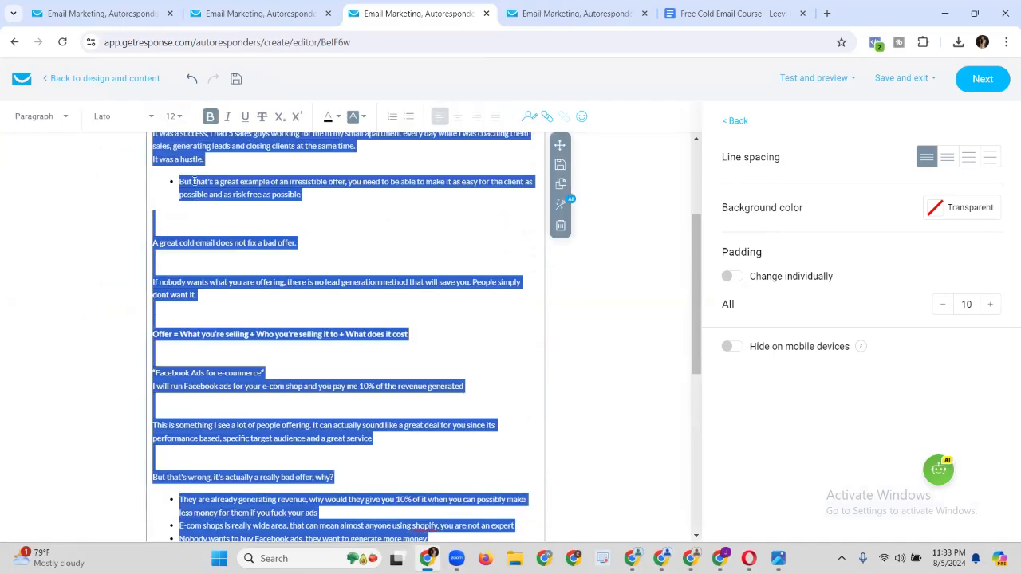
pyautogui.click(176, 117)
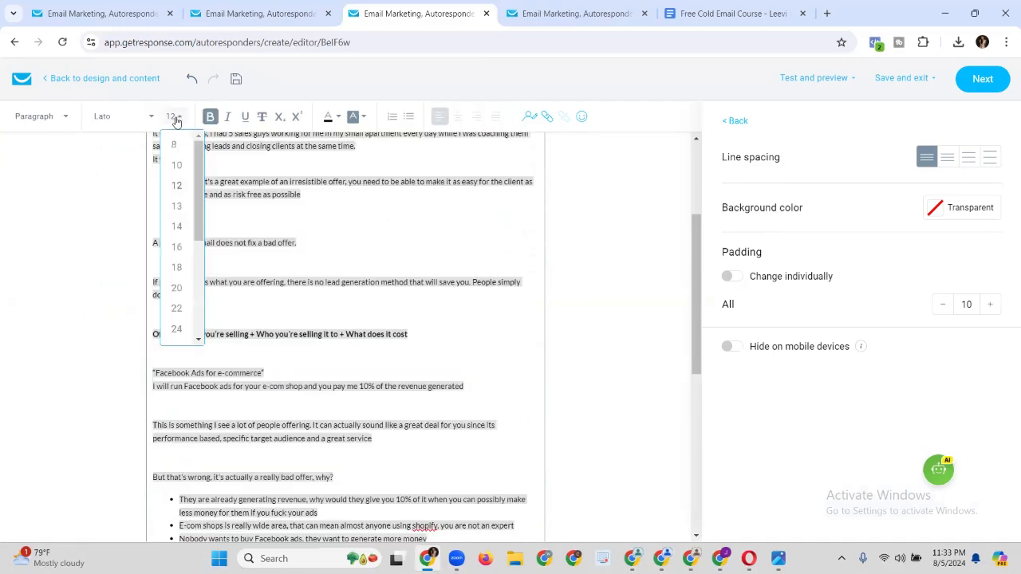
pyautogui.click(177, 268)
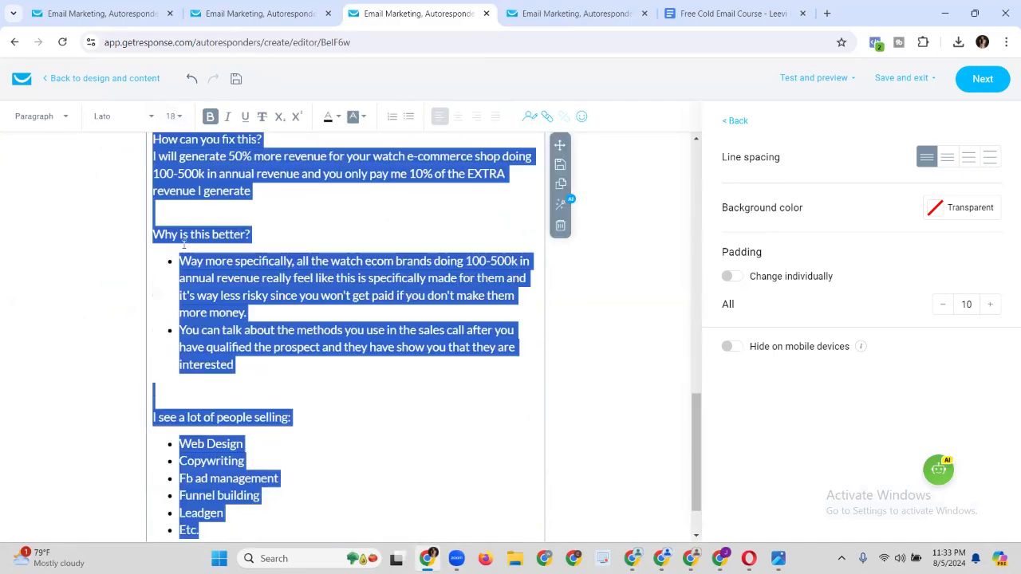
# Make the "Why is this better?" line bold, italic and underlined.
pyautogui.click(247, 235)
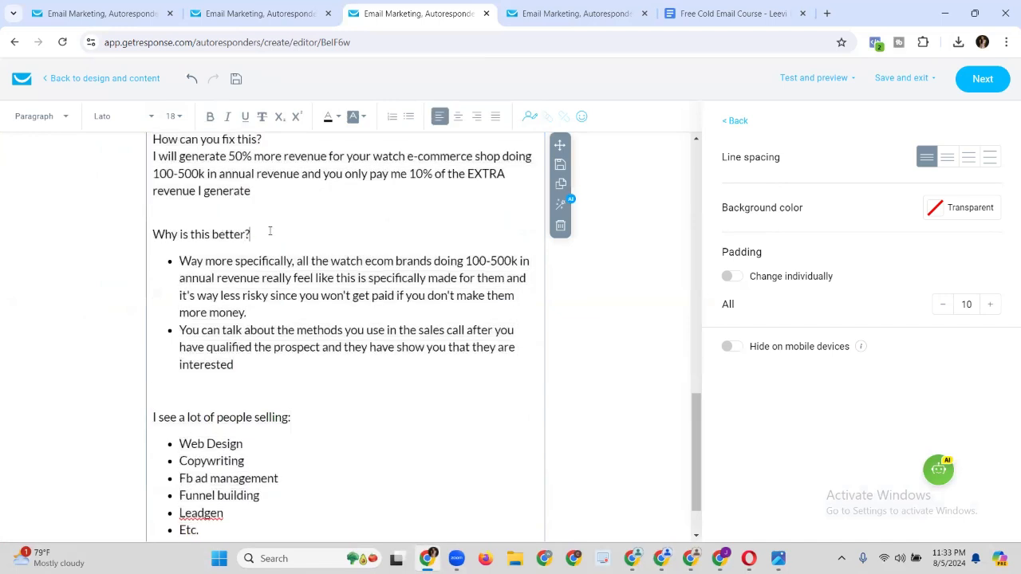
pyautogui.tripleClick(269, 231)
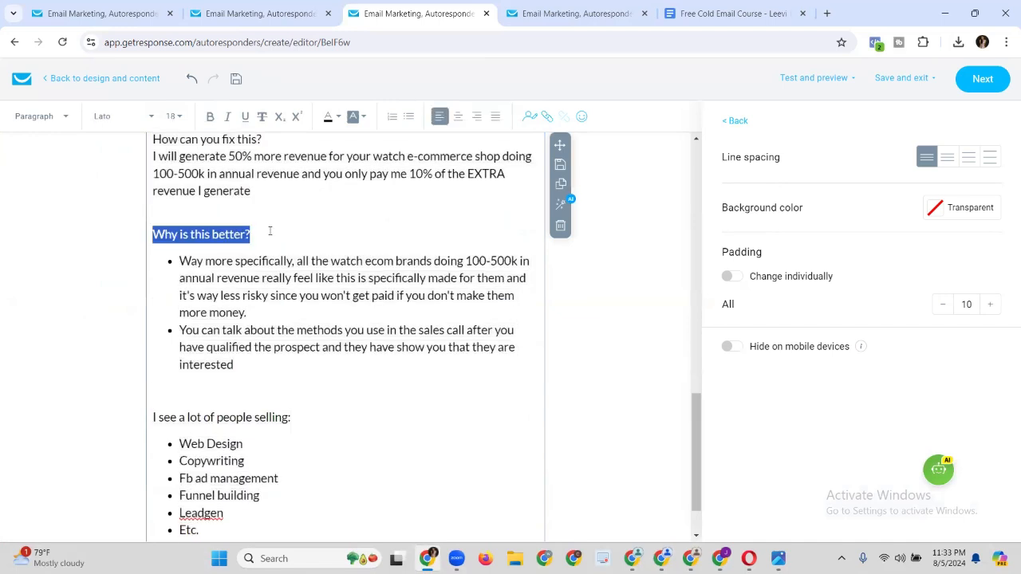
pyautogui.click(212, 120)
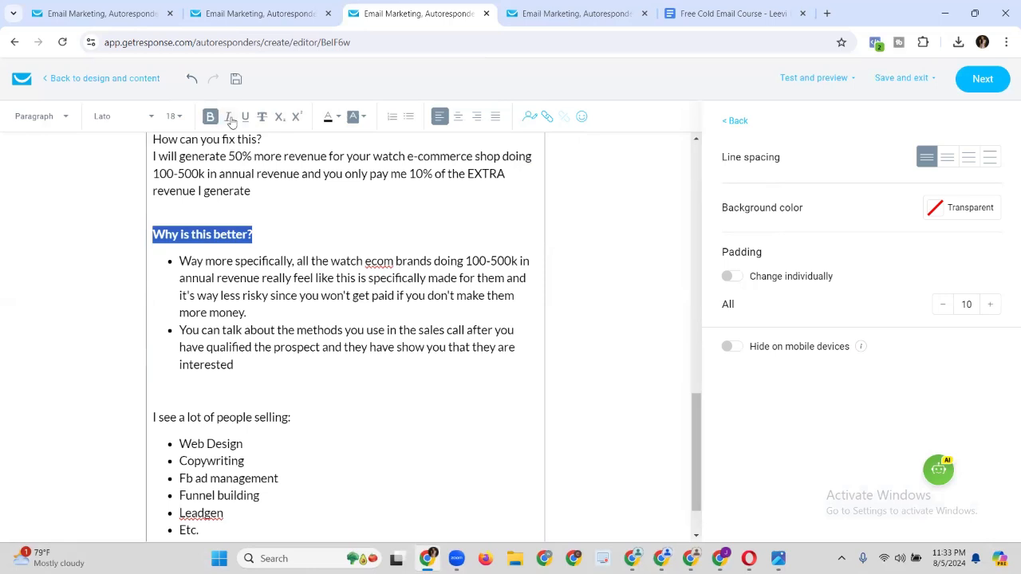
pyautogui.click(228, 117)
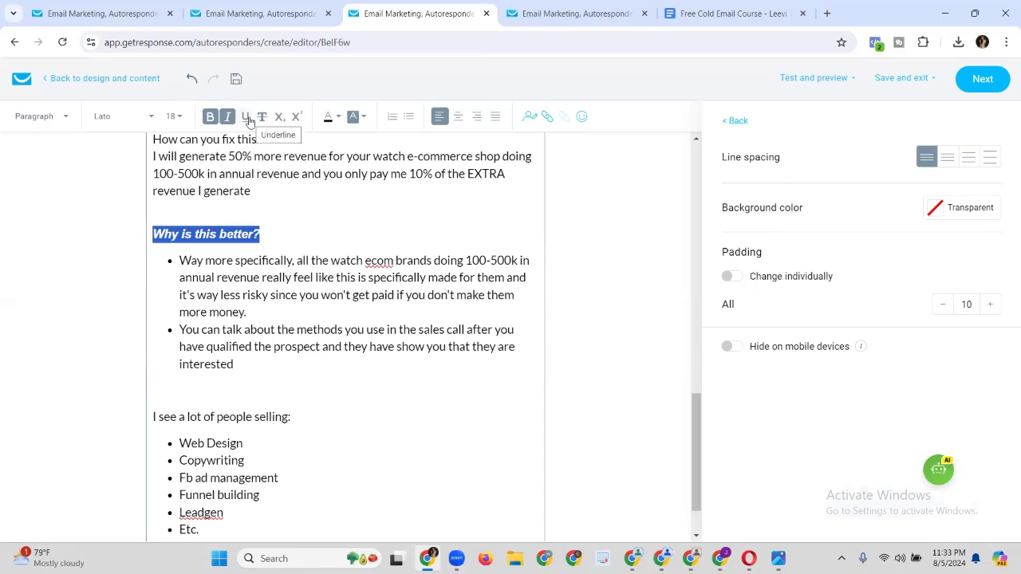
pyautogui.click(247, 119)
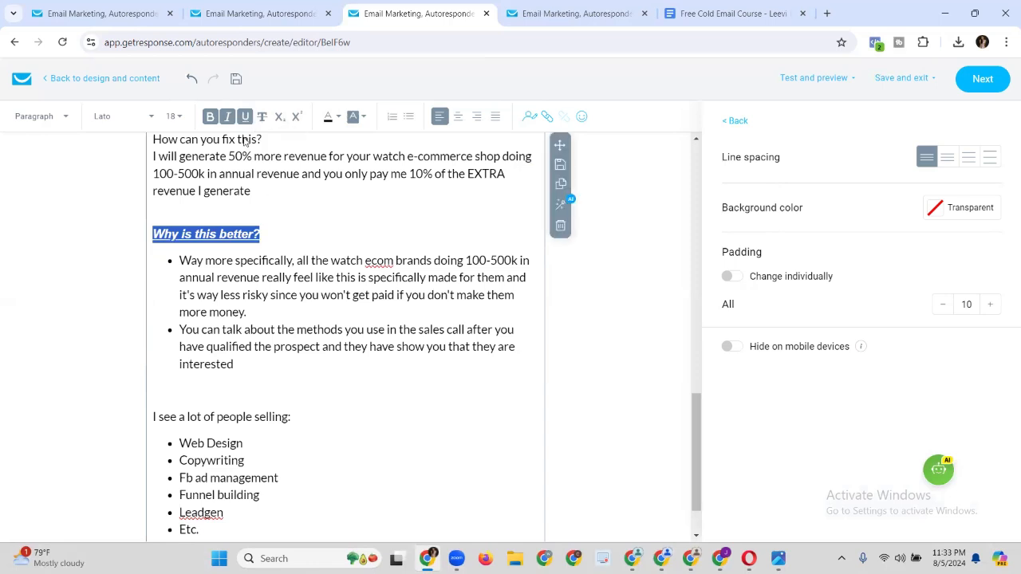
# Add the line "N3000" beneath the "Why is this better?" heading and strike it through.
pyautogui.click(280, 238)
pyautogui.press('Return')
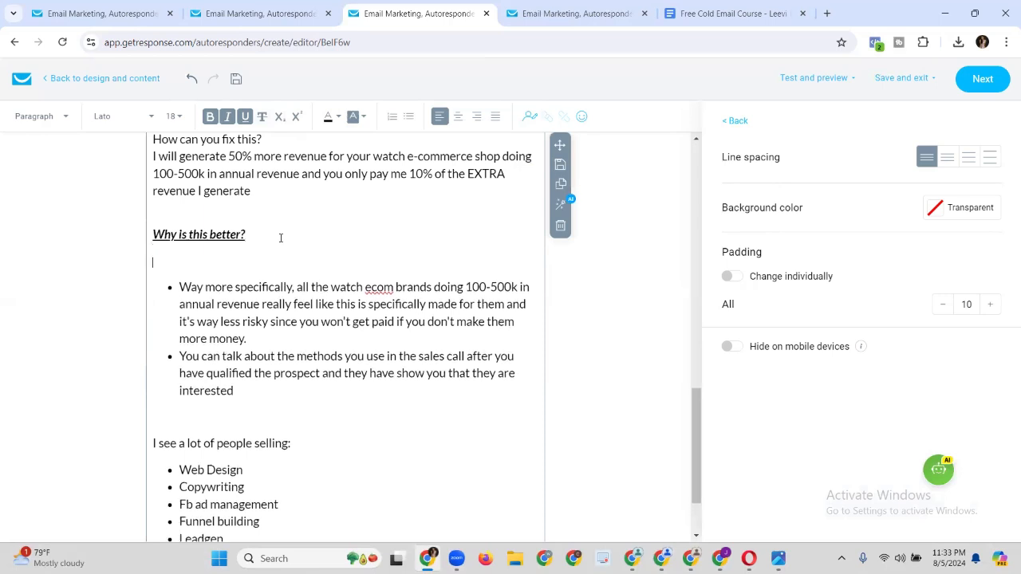
pyautogui.write('N')
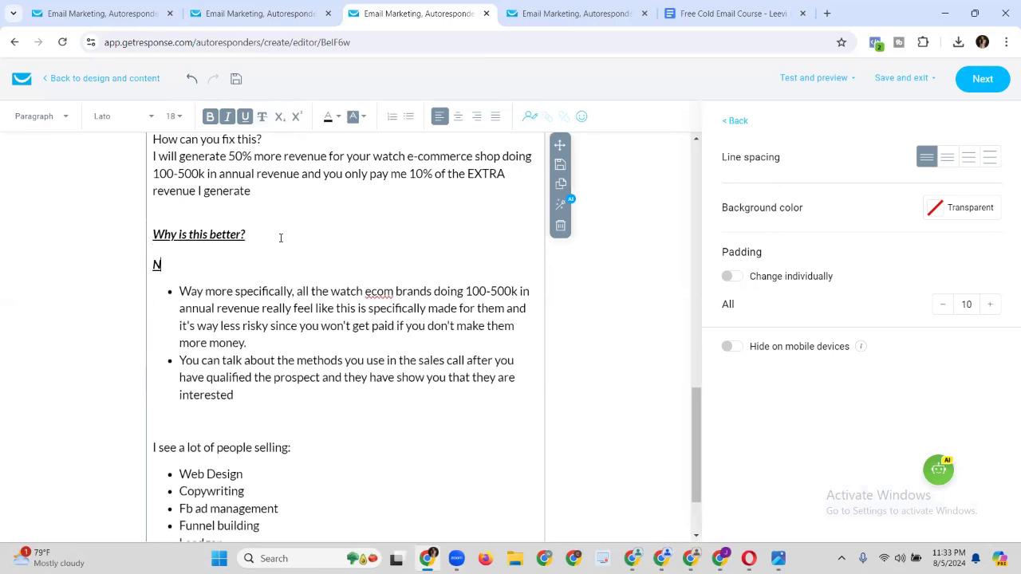
pyautogui.write('000')
pyautogui.doubleClick(205, 262)
pyautogui.click(262, 116)
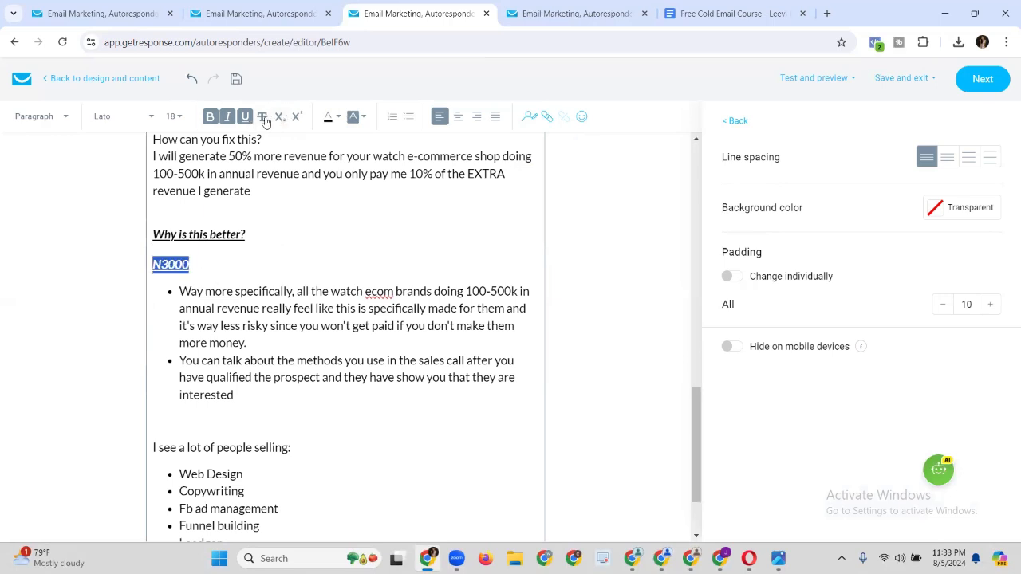
pyautogui.click(262, 252)
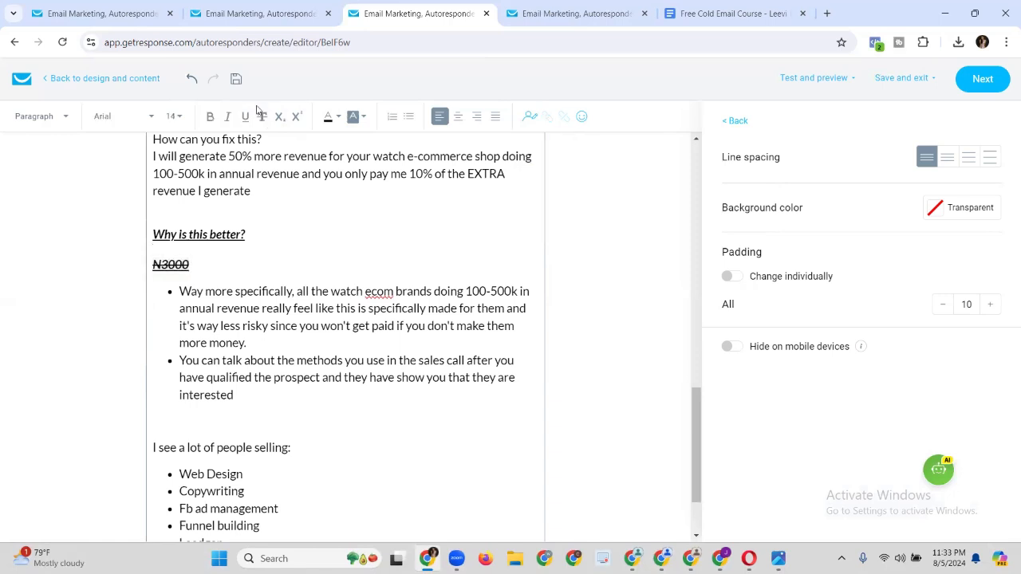
# Change the text color of the struck-through "N3000" to red.
pyautogui.doubleClick(185, 265)
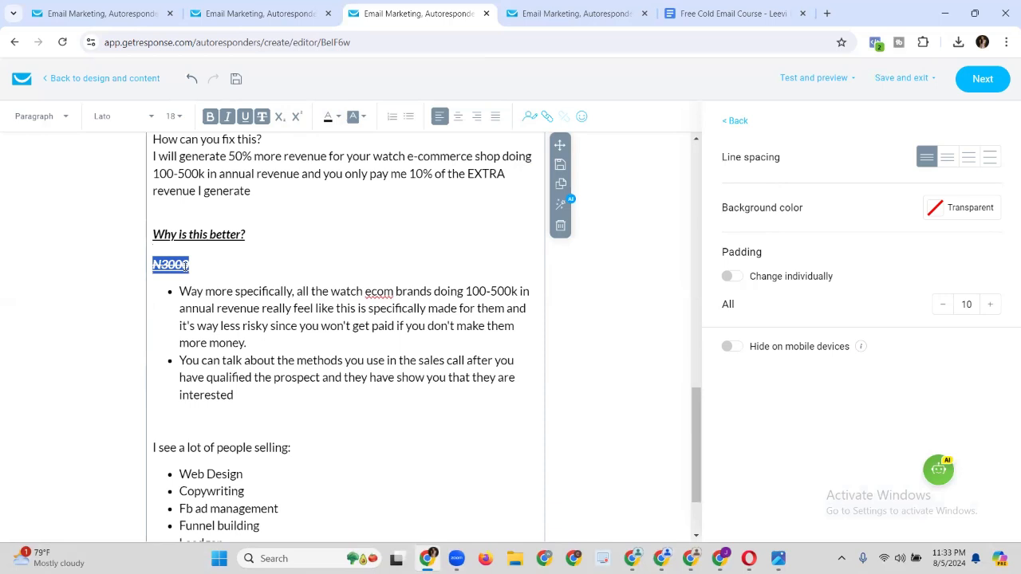
pyautogui.click(337, 118)
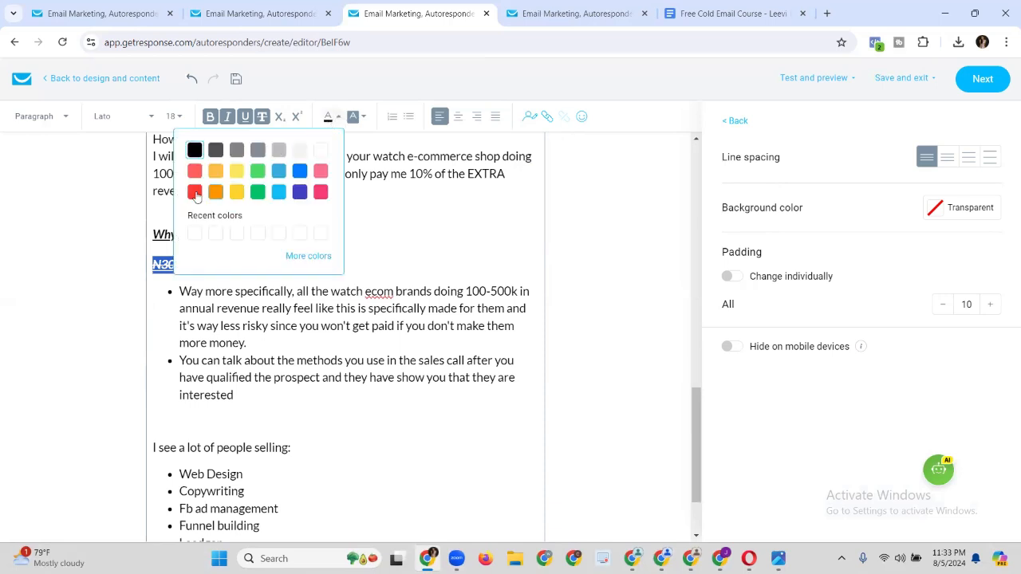
pyautogui.click(193, 192)
pyautogui.click(263, 246)
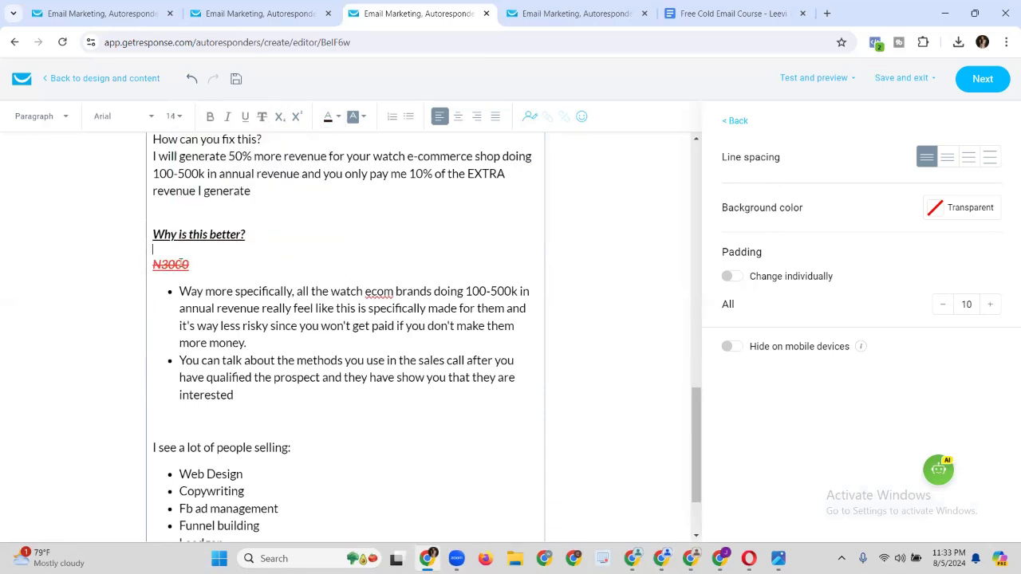
# Give the "N3000" text a dark blue-violet highlight color and change its text color to white.
pyautogui.doubleClick(182, 264)
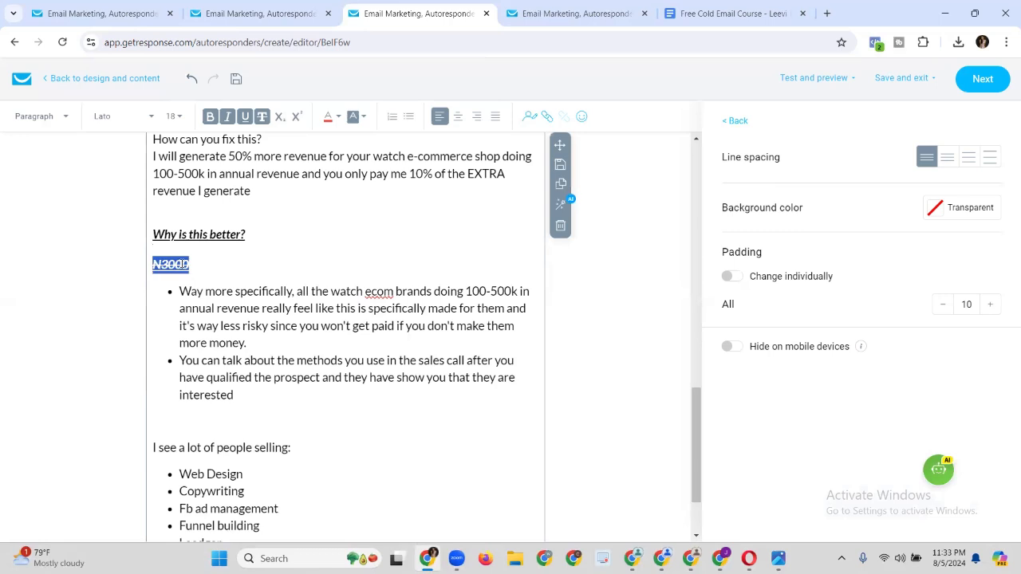
pyautogui.click(357, 119)
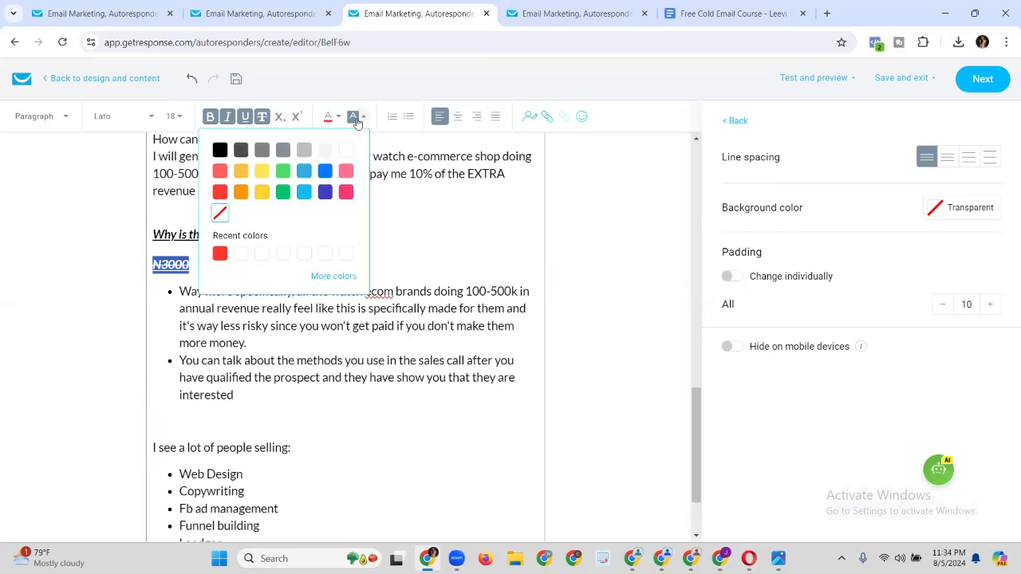
pyautogui.click(325, 193)
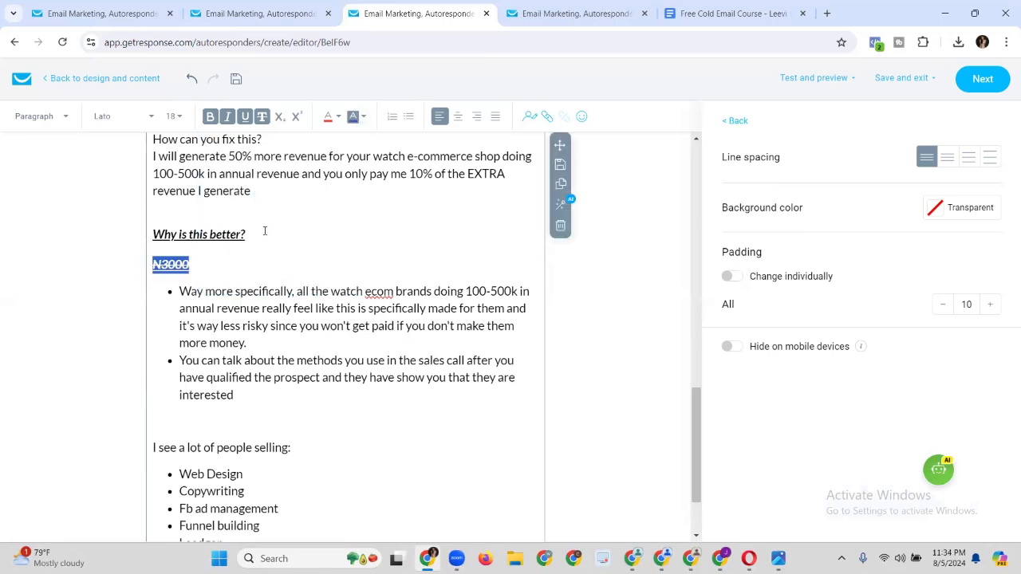
pyautogui.doubleClick(188, 265)
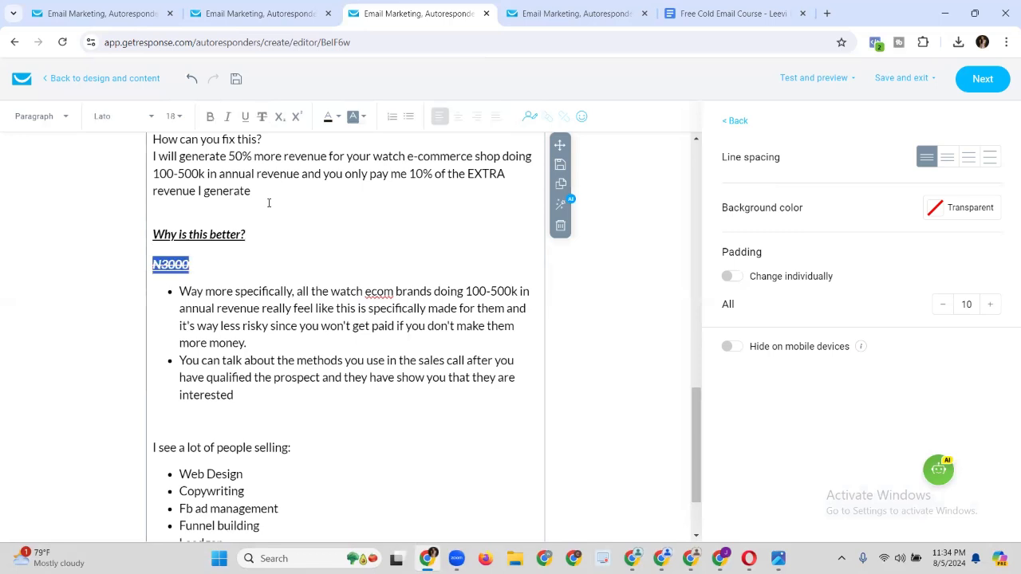
pyautogui.click(339, 119)
pyautogui.click(320, 159)
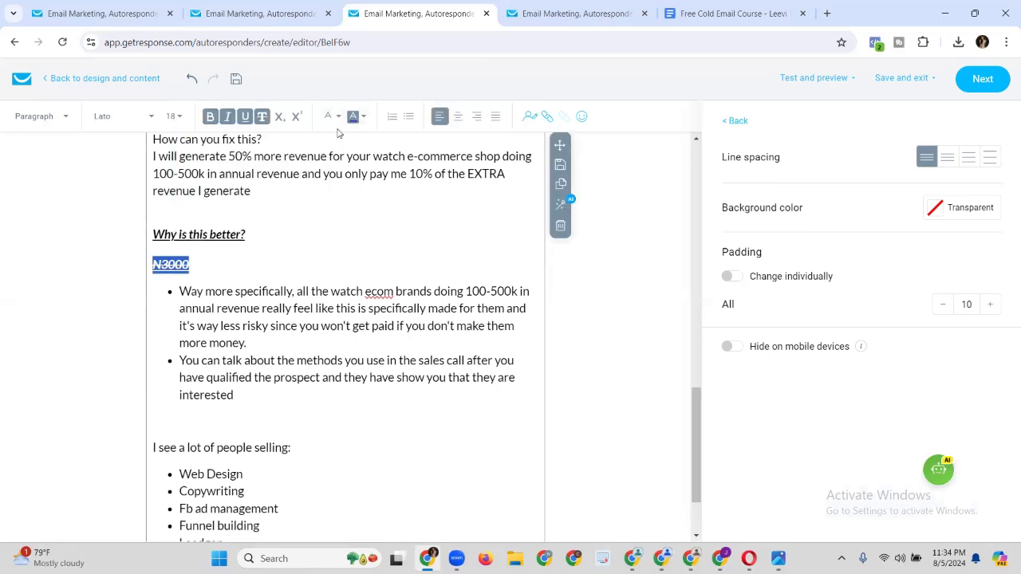
# Try center and left alignment on the "N3000" line, and align it to the right.
pyautogui.click(459, 120)
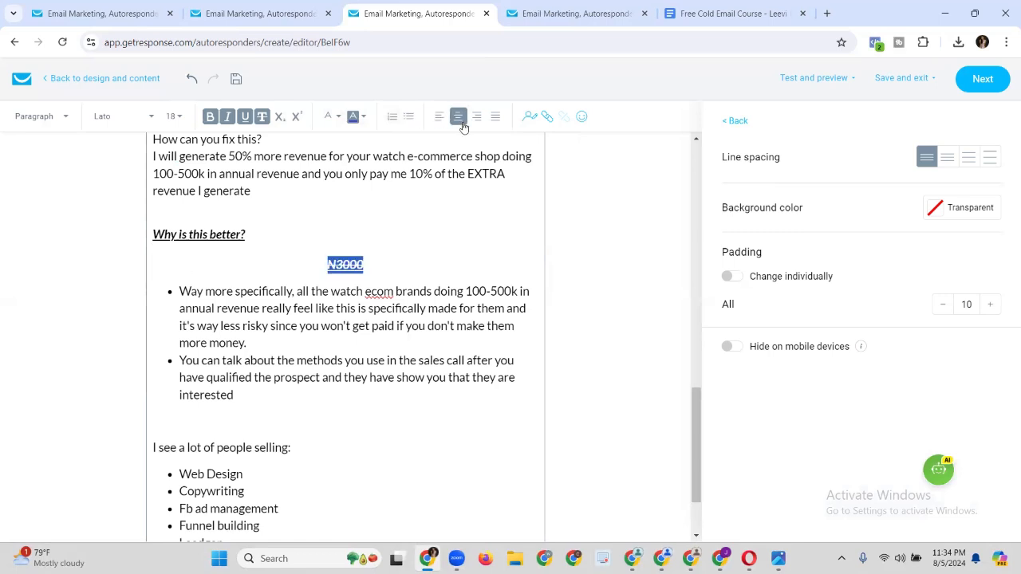
pyautogui.click(426, 176)
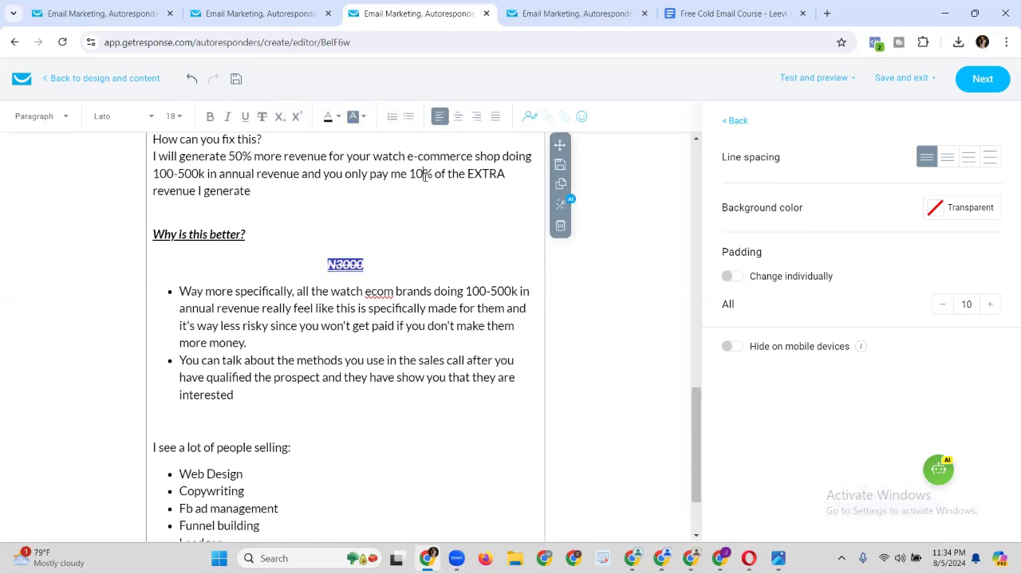
pyautogui.hotkey('ctrl', 'a')
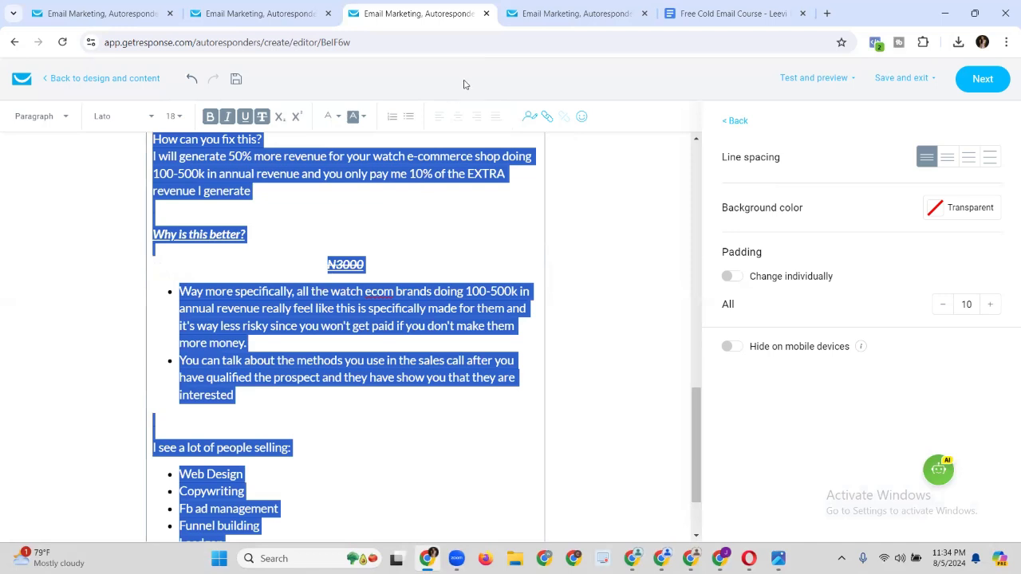
pyautogui.click(374, 247)
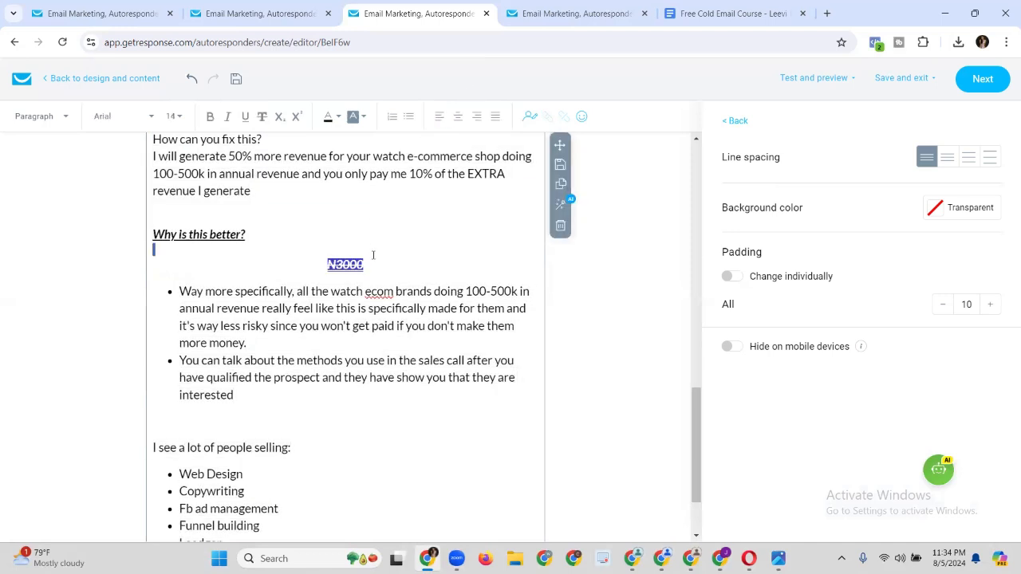
pyautogui.doubleClick(374, 260)
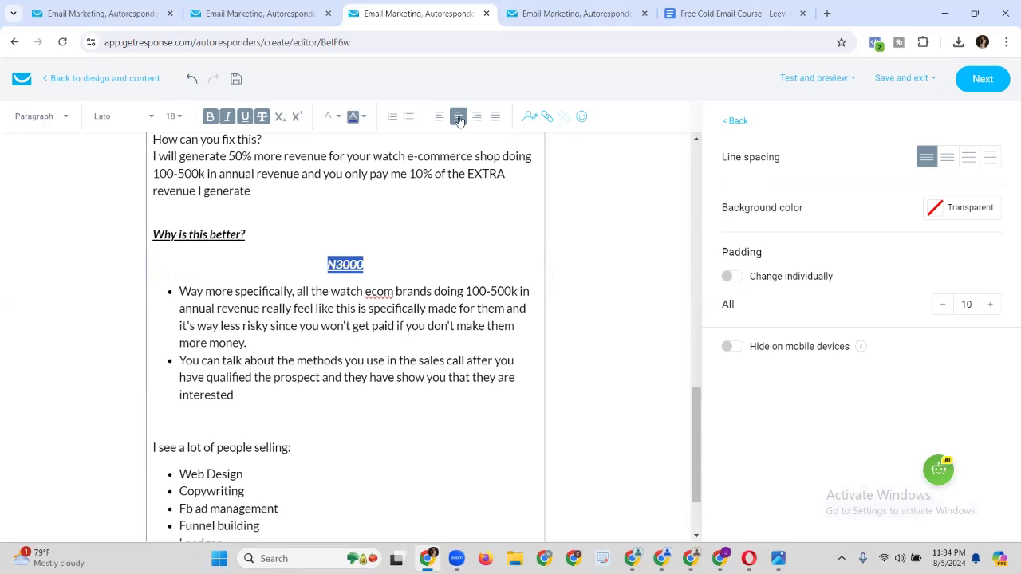
pyautogui.click(440, 118)
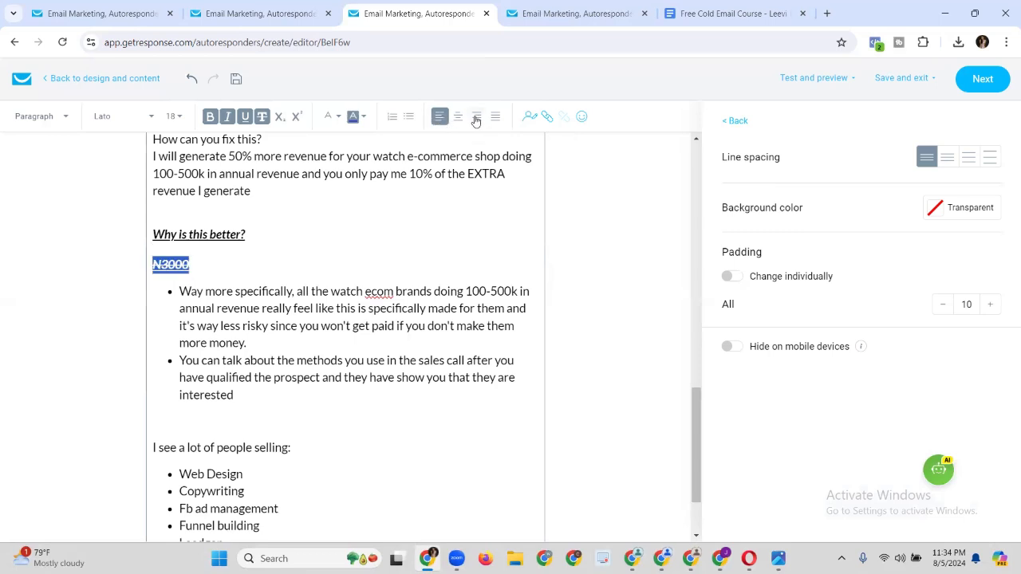
pyautogui.click(477, 118)
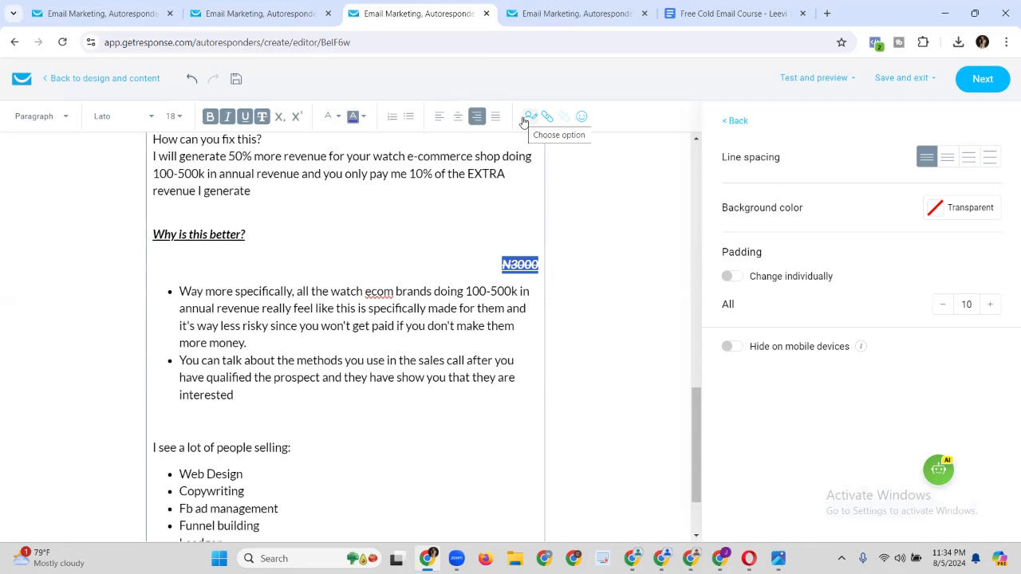
# Add a new line reading "Hello" above "It would be pretty hard to say no" in the message text.
pyautogui.scroll(8, 401, 269)
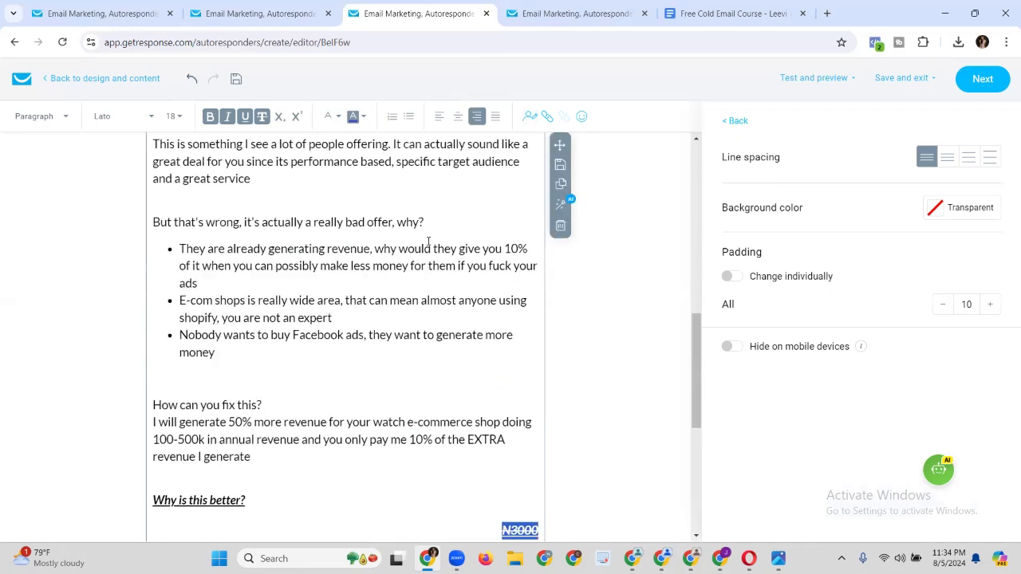
pyautogui.scroll(3, 395, 285)
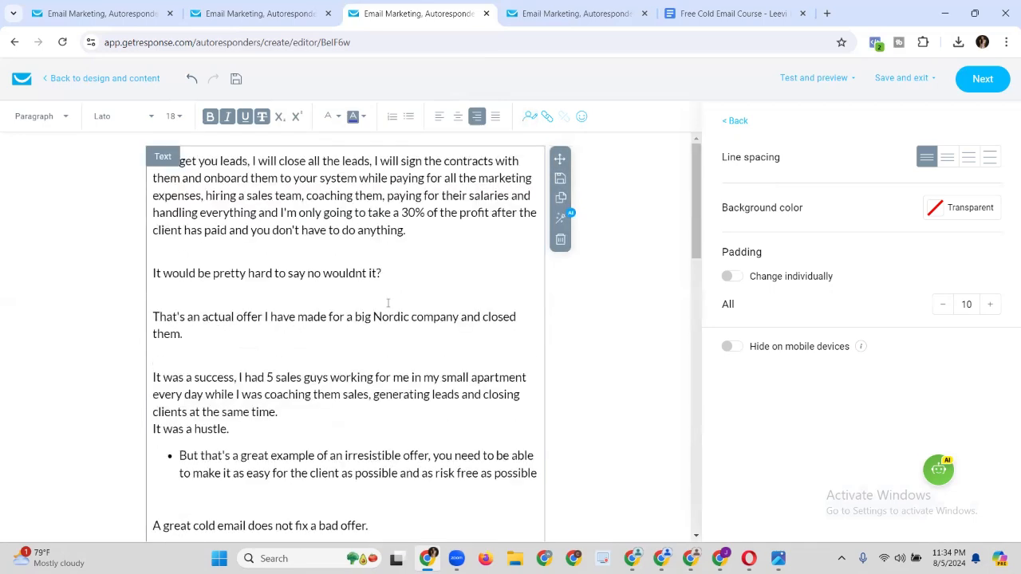
pyautogui.click(235, 248)
pyautogui.press('Return')
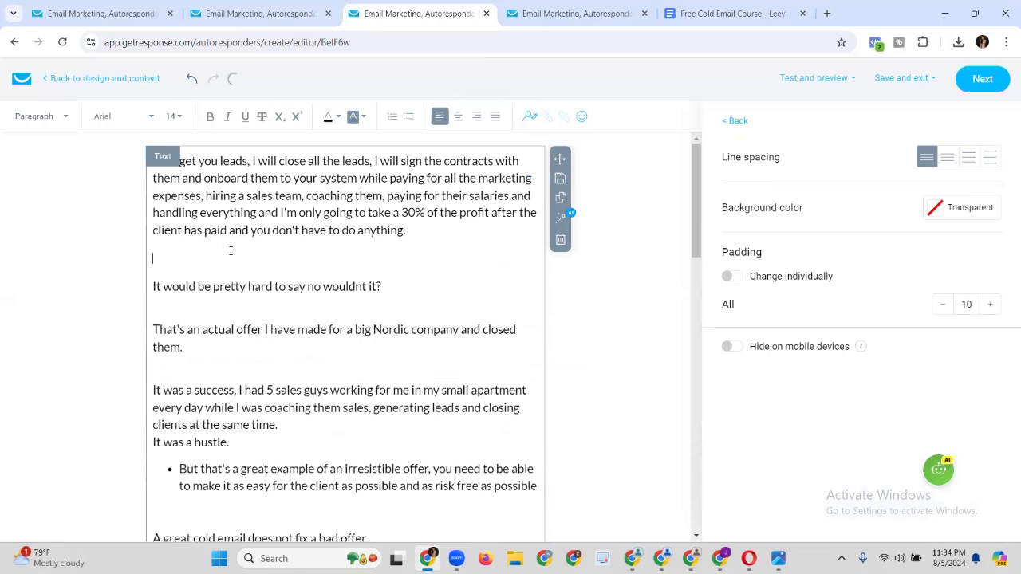
pyautogui.write('Hello')
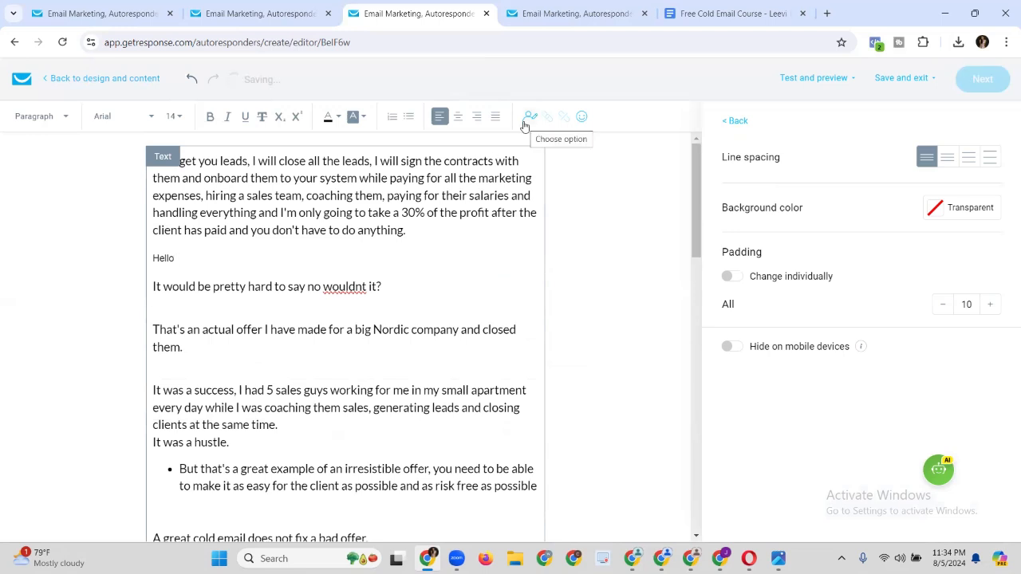
# Insert the firstname contact data field after "Hello" as a personalized greeting.
pyautogui.click(525, 124)
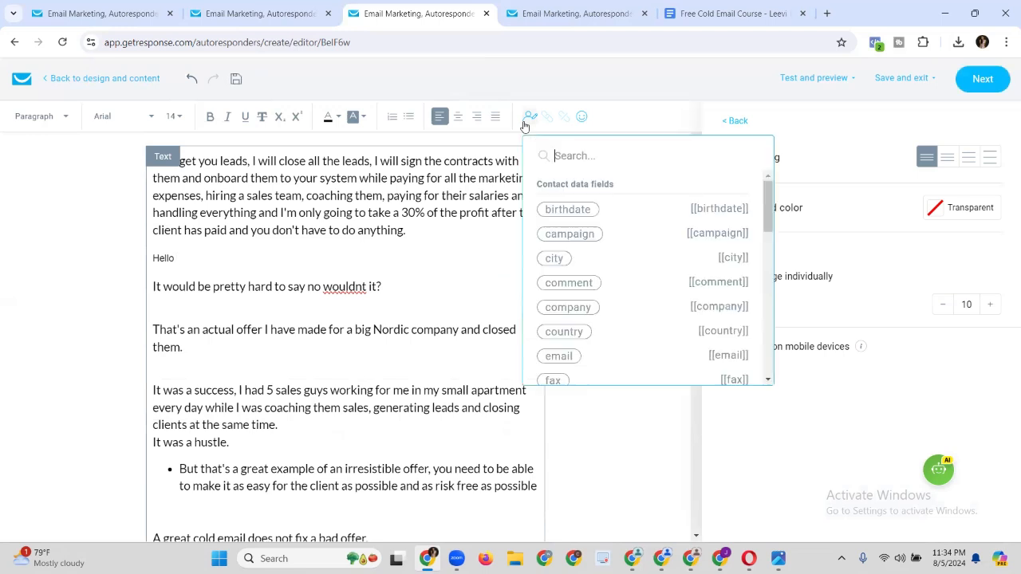
pyautogui.scroll(-1, 564, 304)
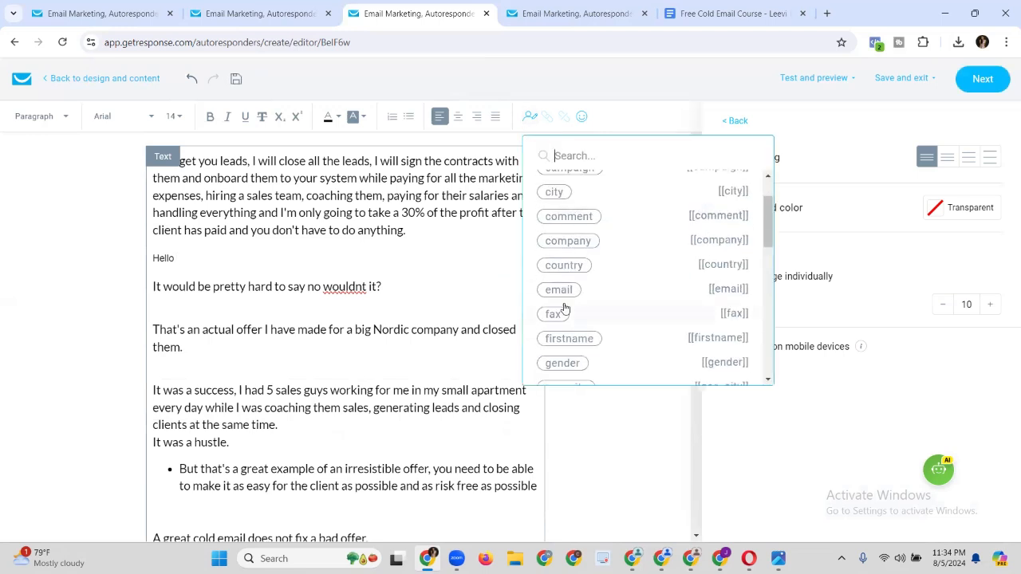
pyautogui.click(584, 340)
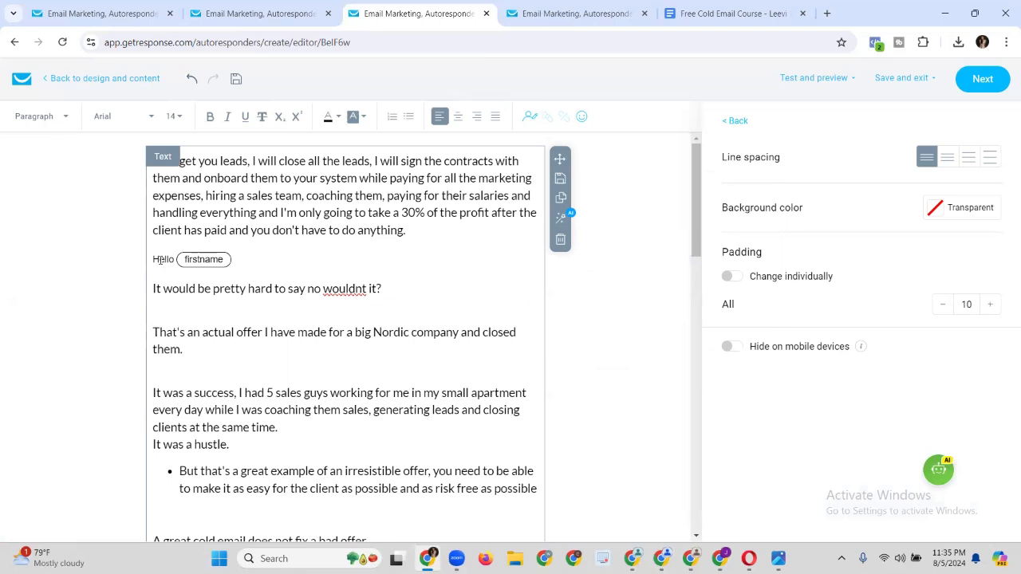
pyautogui.moveTo(160, 260); pyautogui.dragTo(253, 260)
pyautogui.click(253, 260)
# Add an empty line above "How can you fix this?" in the message text.
pyautogui.scroll(-1, 492, 193)
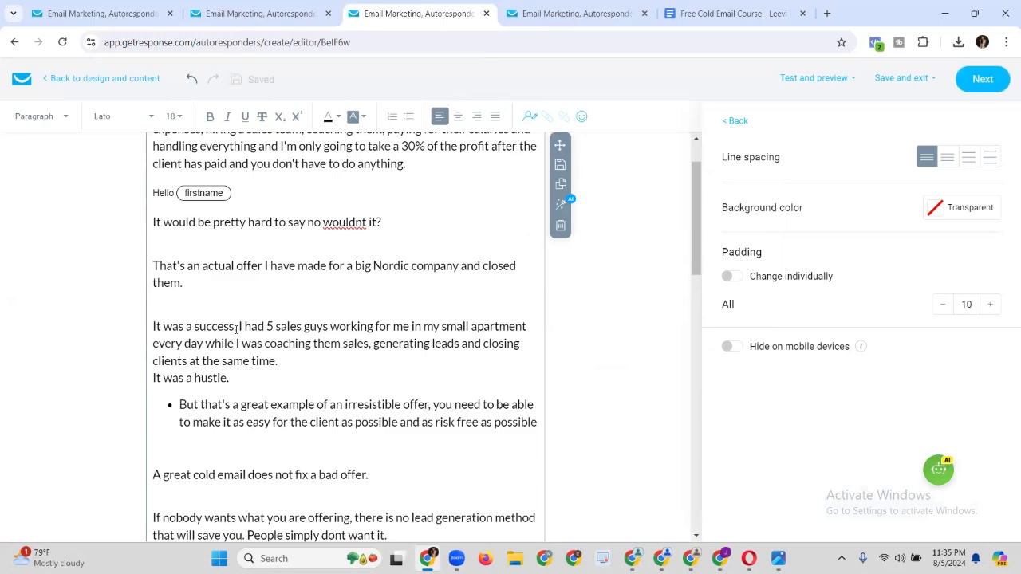
pyautogui.scroll(-5, 274, 297)
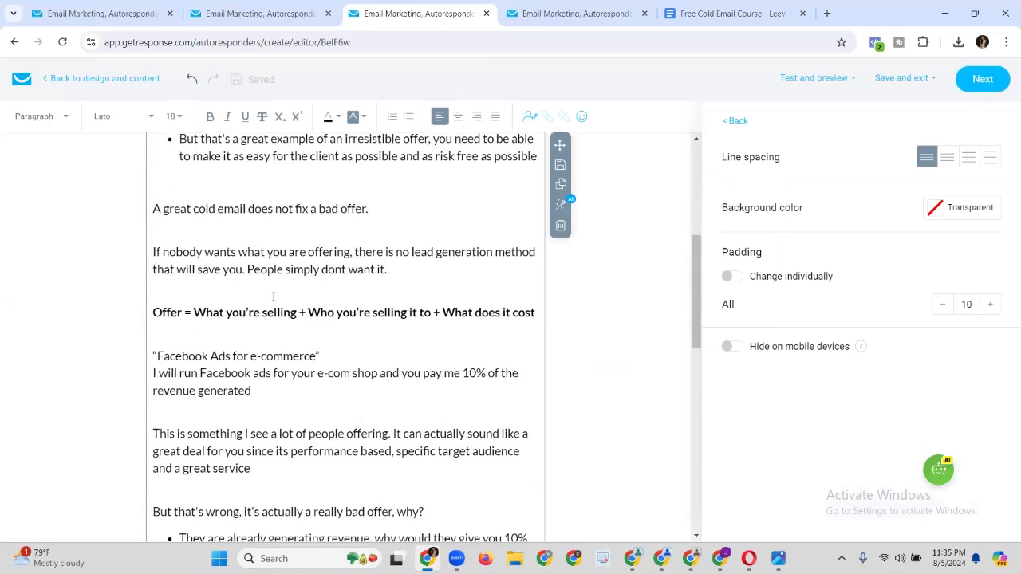
pyautogui.scroll(-4, 275, 297)
pyautogui.click(257, 327)
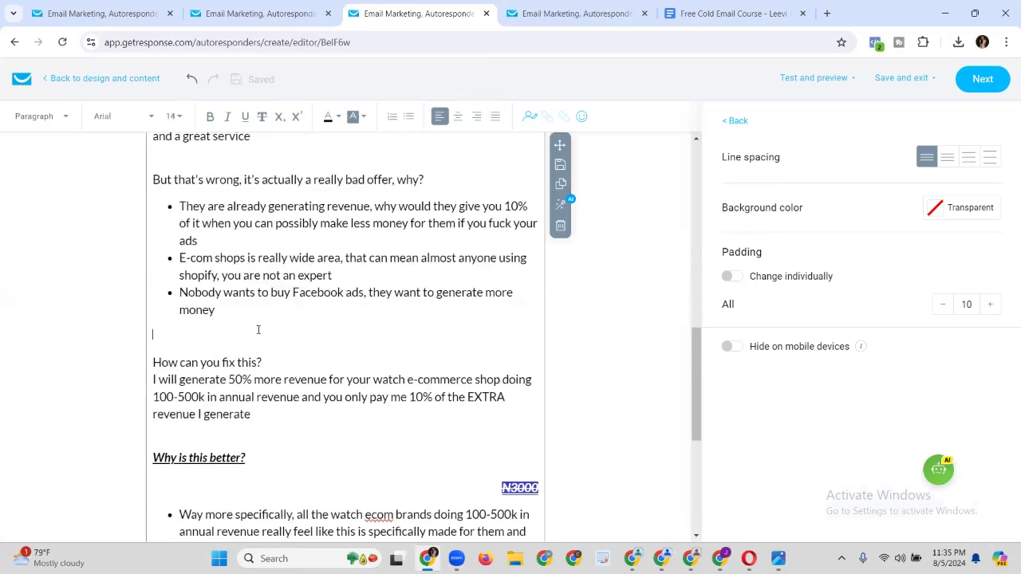
pyautogui.press('Return')
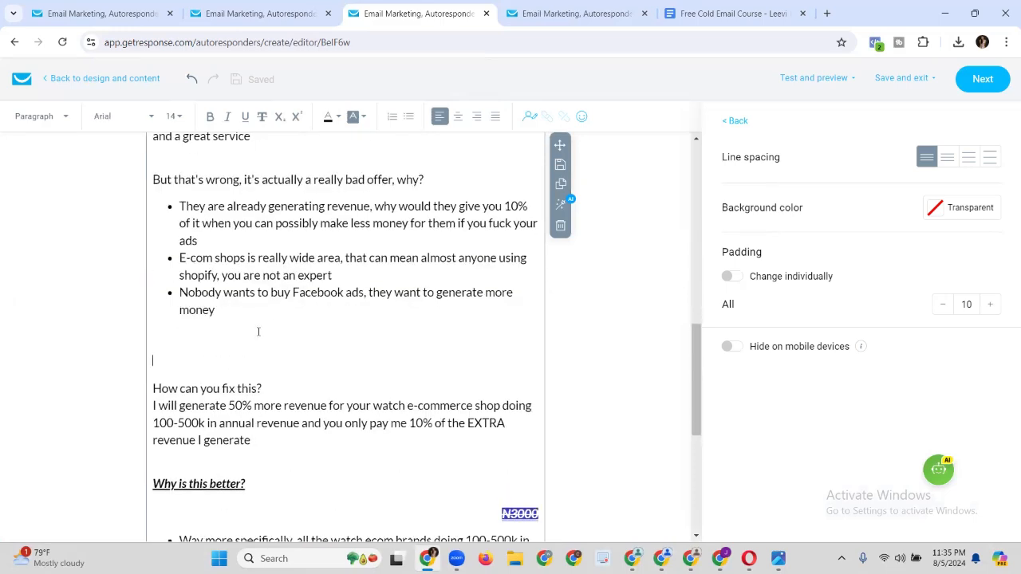
# Copy the web address of the other open autoresponder editor page and paste it on the empty line above "How can you fix this?".
pyautogui.hotkey('ctrl', 'Tab')
pyautogui.click(466, 36)
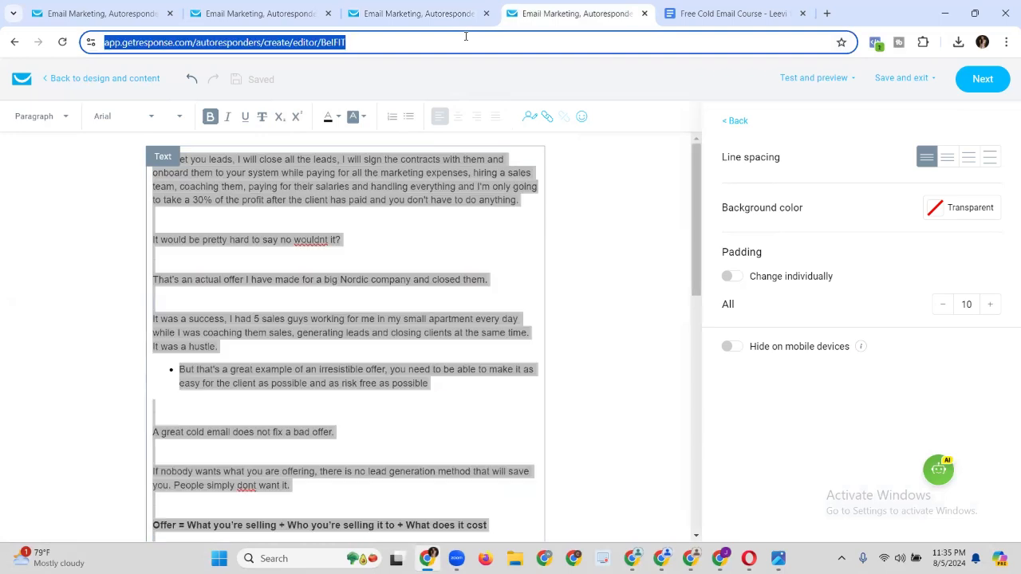
pyautogui.rightClick(461, 44)
pyautogui.click(502, 157)
pyautogui.click(336, 16)
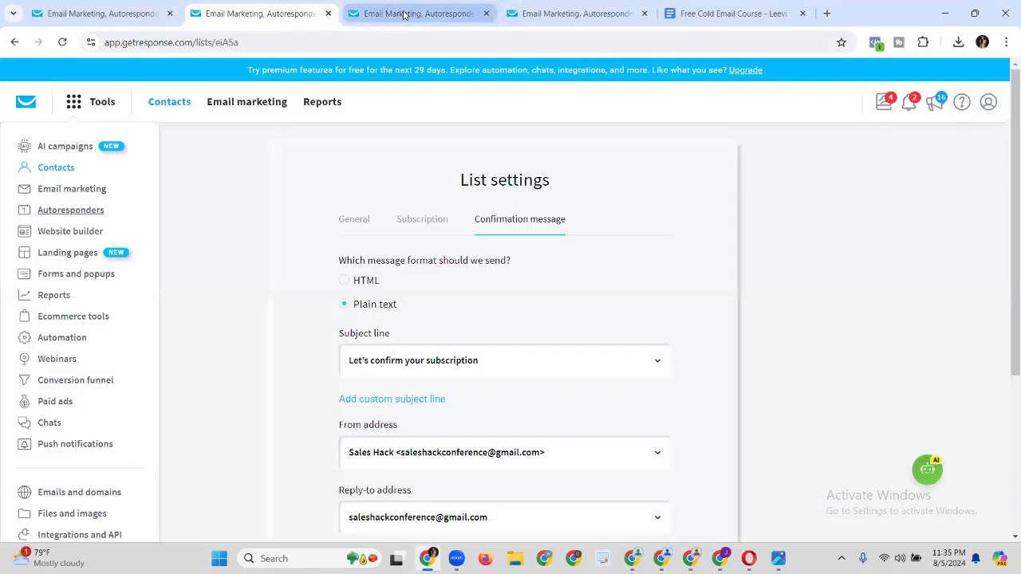
pyautogui.click(404, 15)
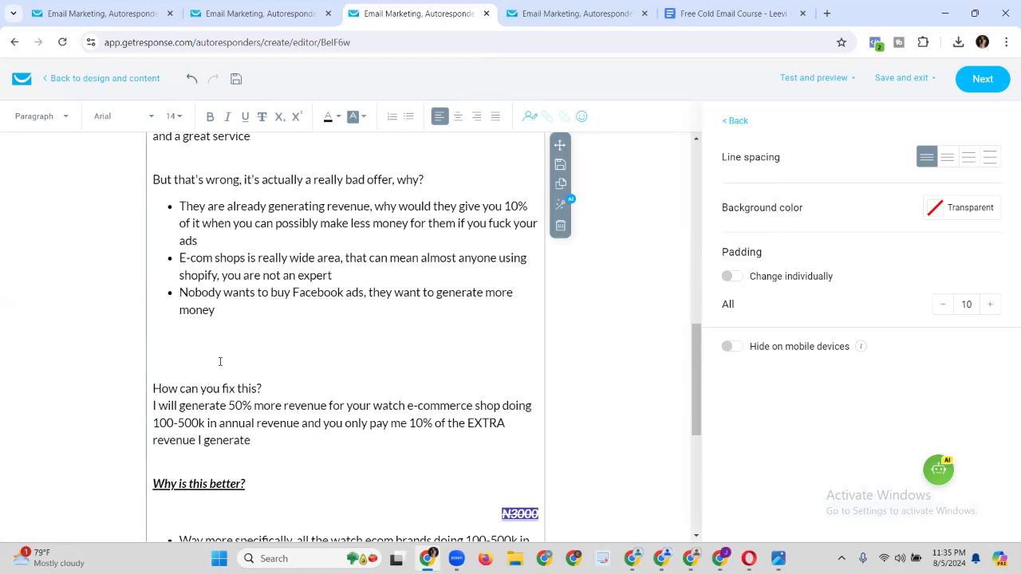
pyautogui.write('https://app.getresponse.com/autoresponders/create/editor/BeIF6w')
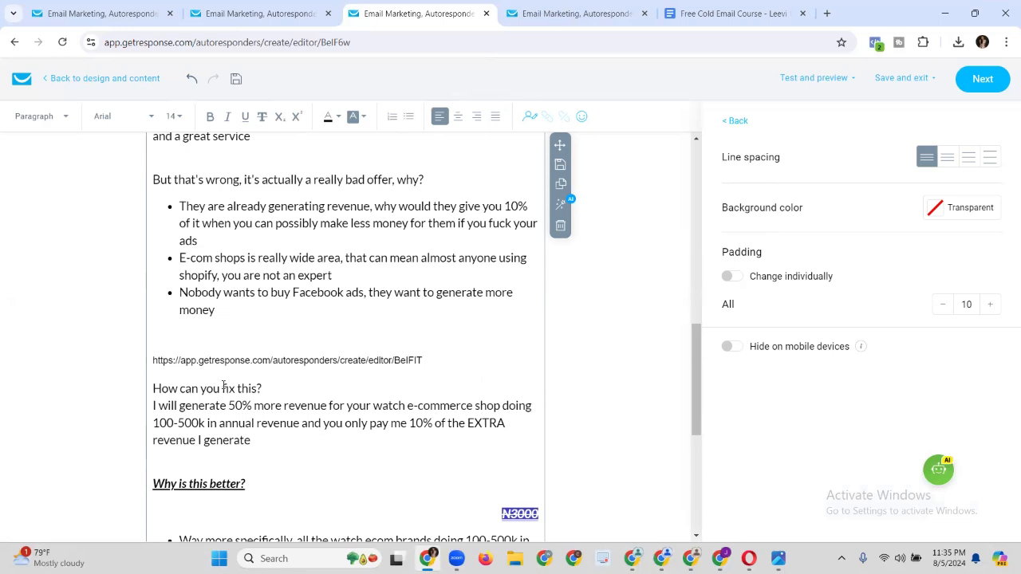
# Copy the pasted web address and replace it with the text "Click here to order", followed by a new line.
pyautogui.tripleClick(454, 363)
pyautogui.hotkey('ctrl', 'c')
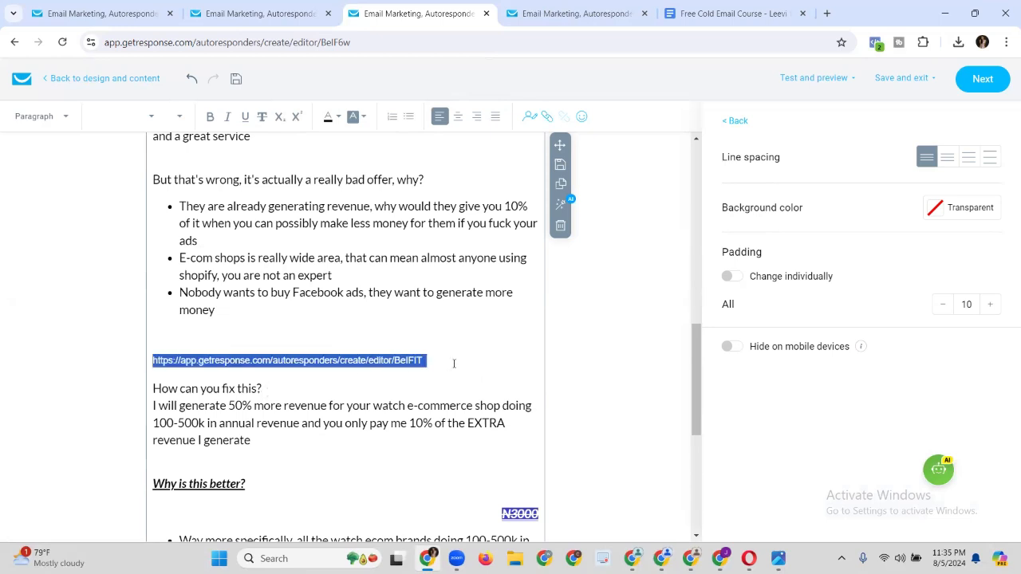
pyautogui.write('Clic')
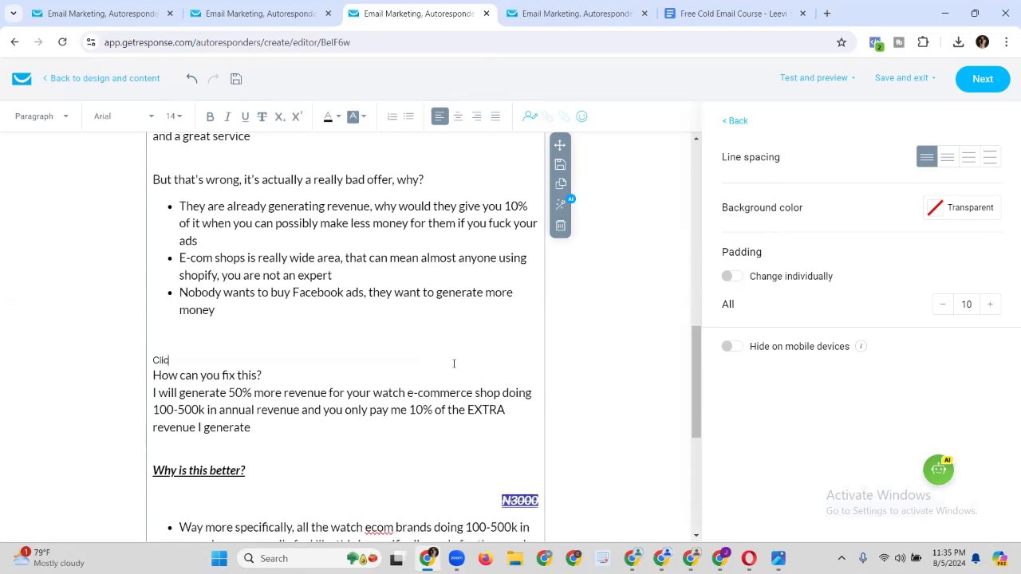
pyautogui.write('k here to order')
pyautogui.press('Return')
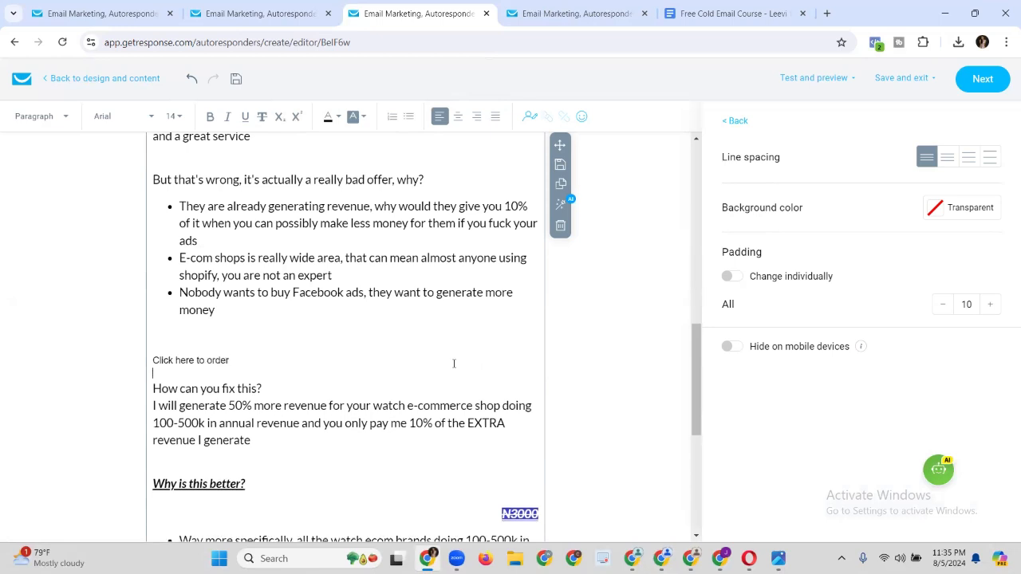
pyautogui.tripleClick(246, 358)
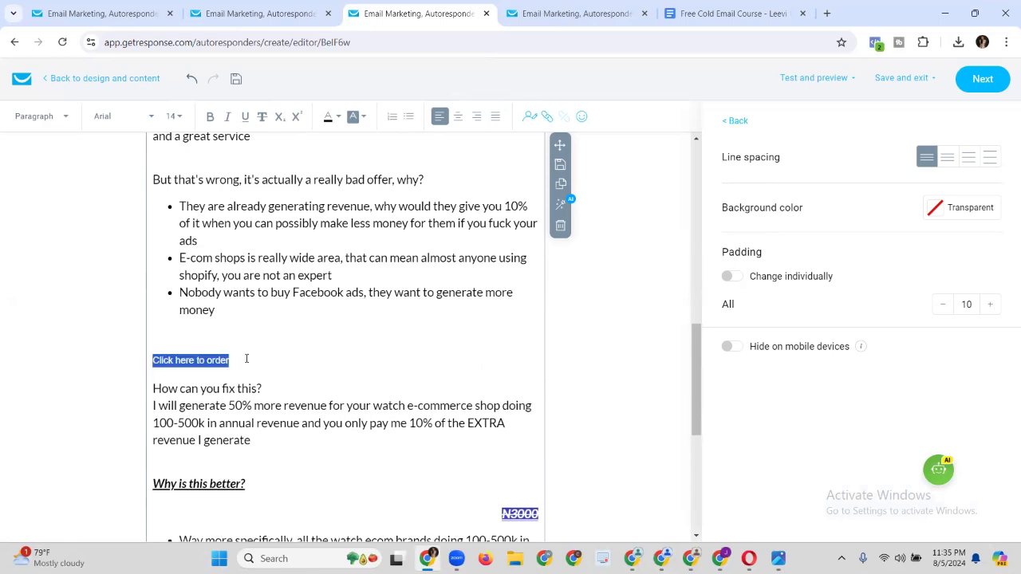
pyautogui.click(547, 118)
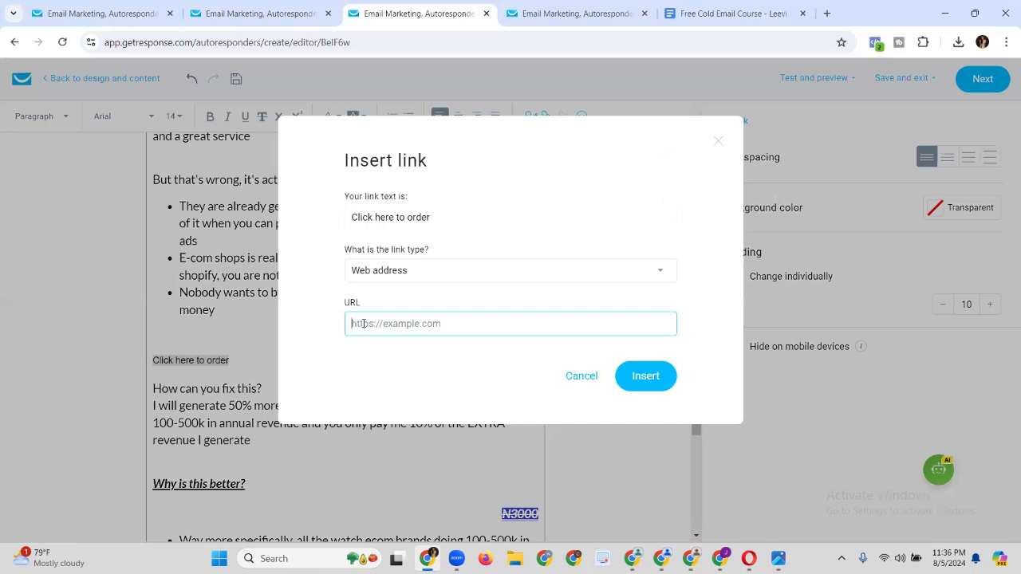
pyautogui.rightClick(363, 325)
pyautogui.click(394, 177)
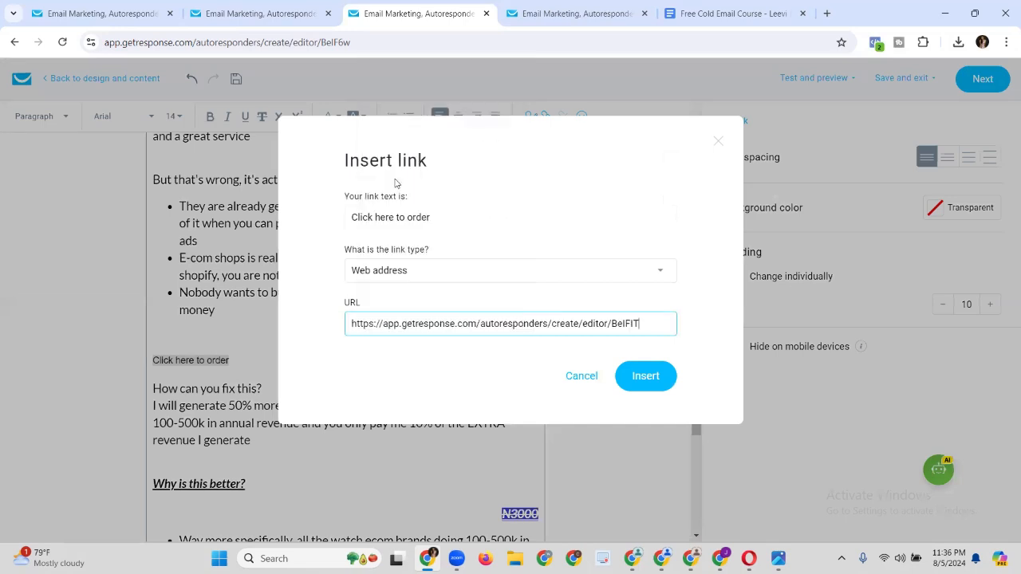
pyautogui.click(643, 377)
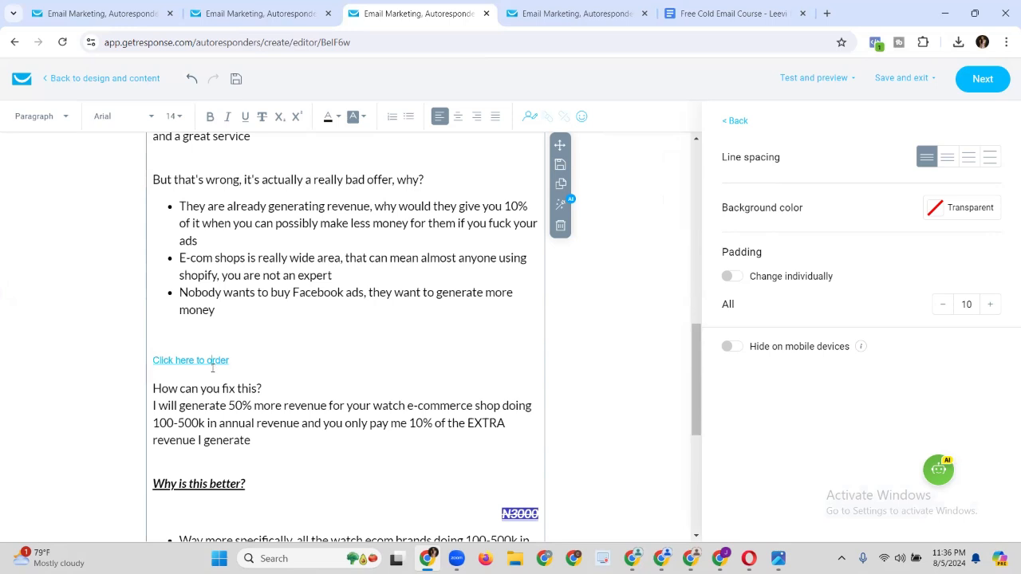
pyautogui.rightClick(213, 368)
pyautogui.click(447, 285)
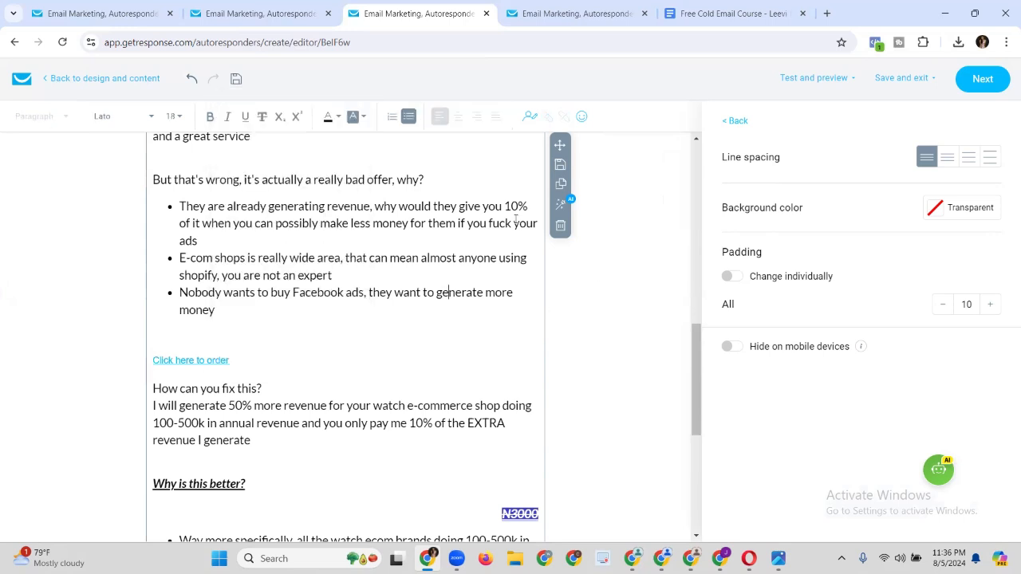
# Browse the emojis available for the message, close the picker without inserting one, and look over the message body.
pyautogui.scroll(10, 391, 318)
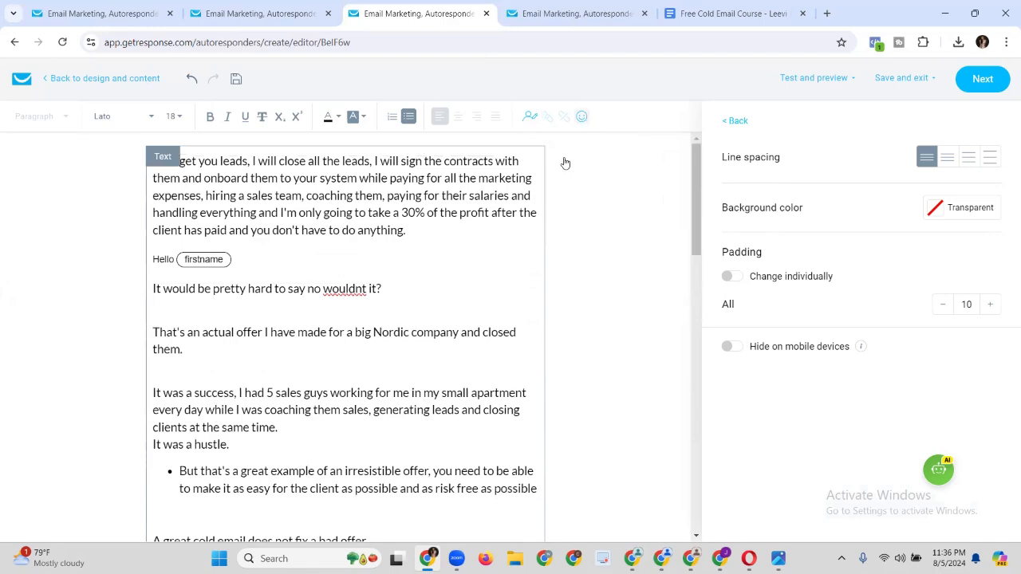
pyautogui.click(581, 117)
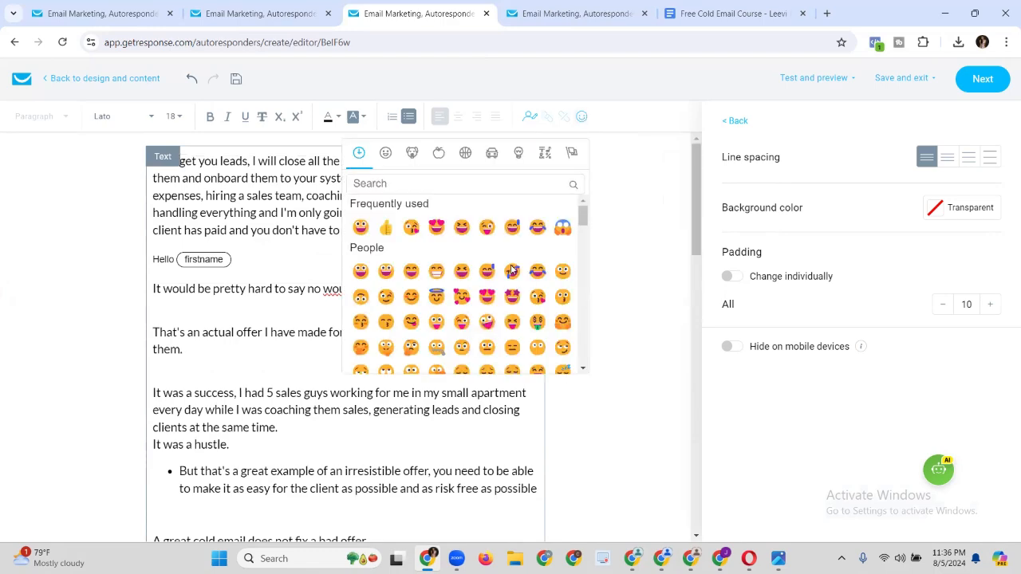
pyautogui.scroll(-3, 511, 271)
pyautogui.scroll(-6, 509, 271)
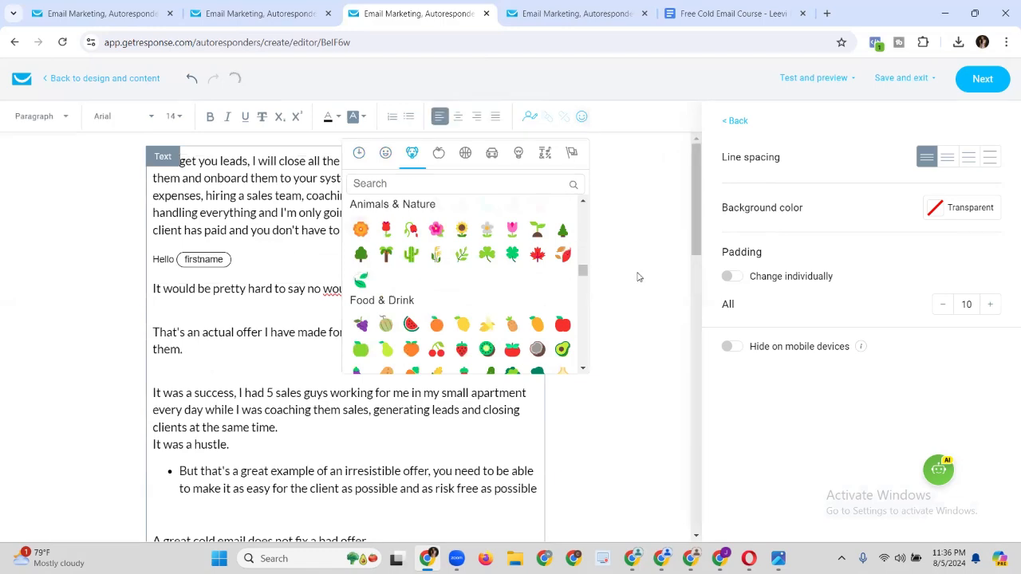
pyautogui.click(598, 319)
pyautogui.scroll(-15, 416, 306)
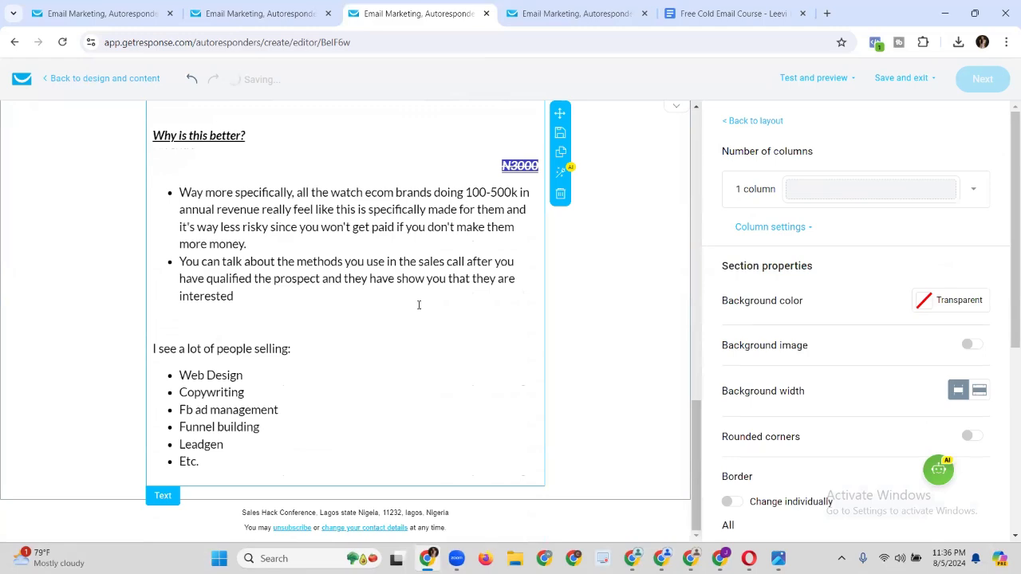
pyautogui.scroll(7, 505, 323)
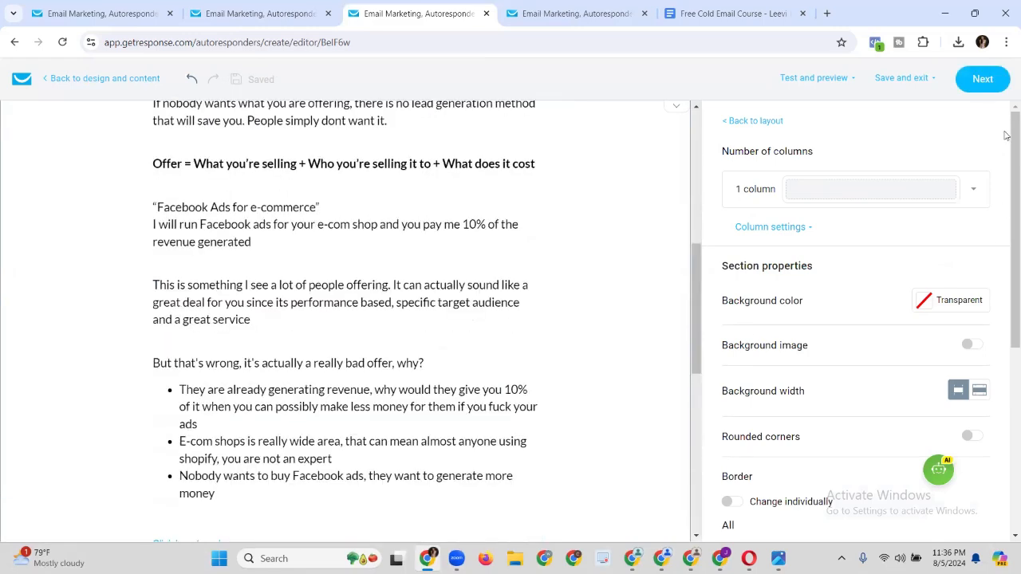
# Look at the recipient address offered for a test message and close the dialog without sending.
pyautogui.click(827, 80)
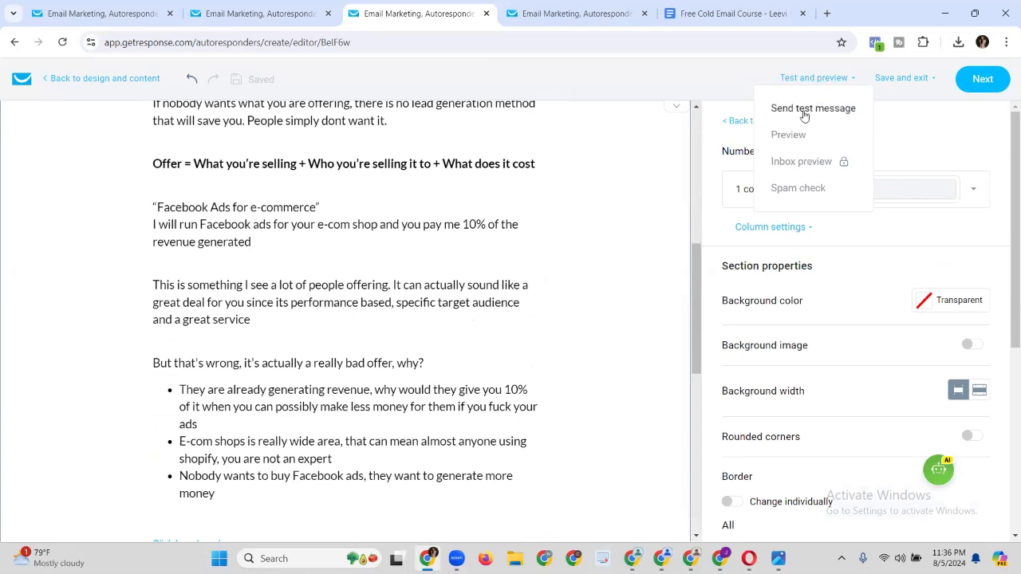
pyautogui.click(804, 114)
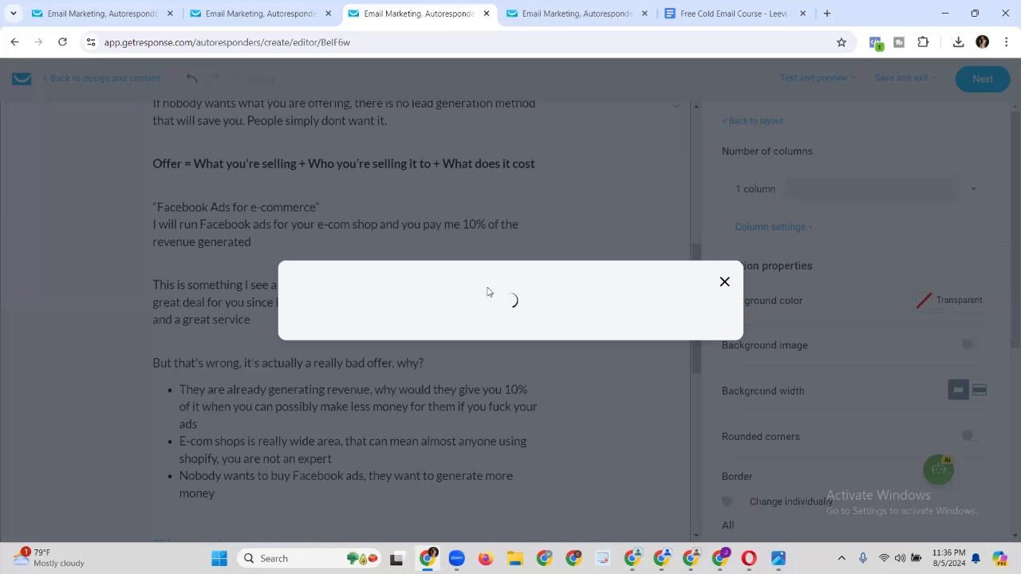
pyautogui.click(520, 268)
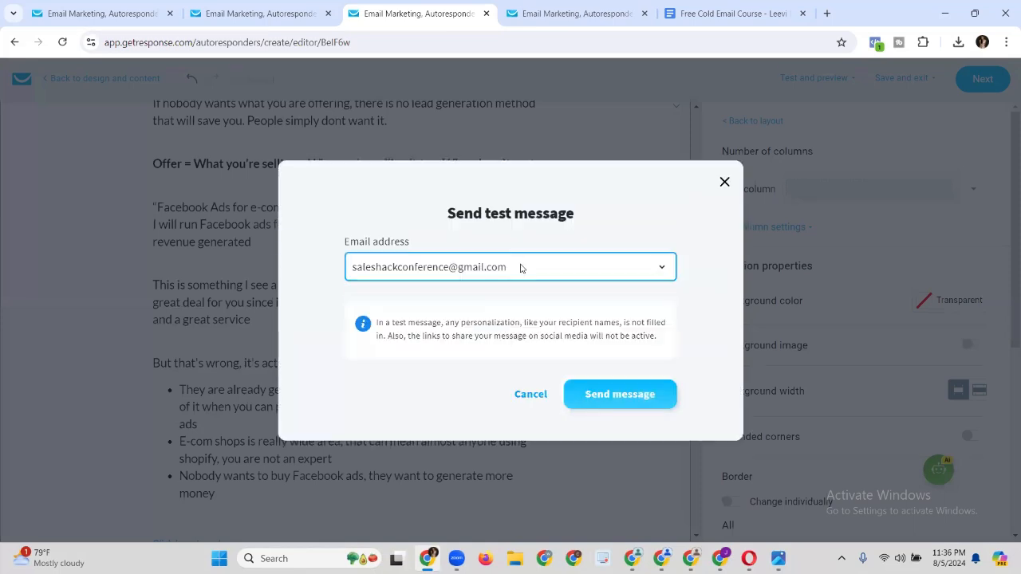
pyautogui.click(521, 268)
pyautogui.click(724, 182)
# Open the desktop preview of the welcome email and read through its content.
pyautogui.click(818, 85)
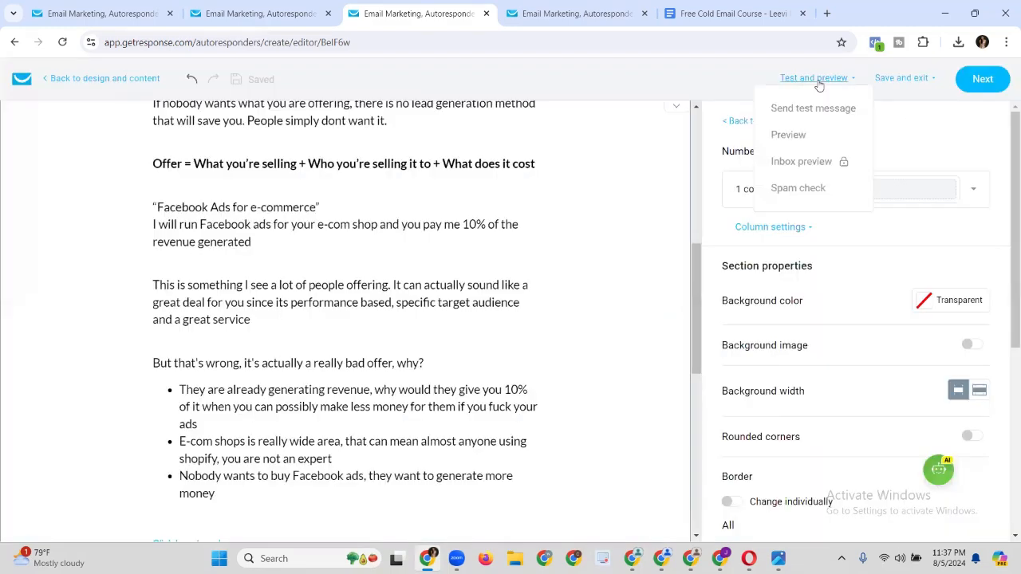
pyautogui.click(789, 135)
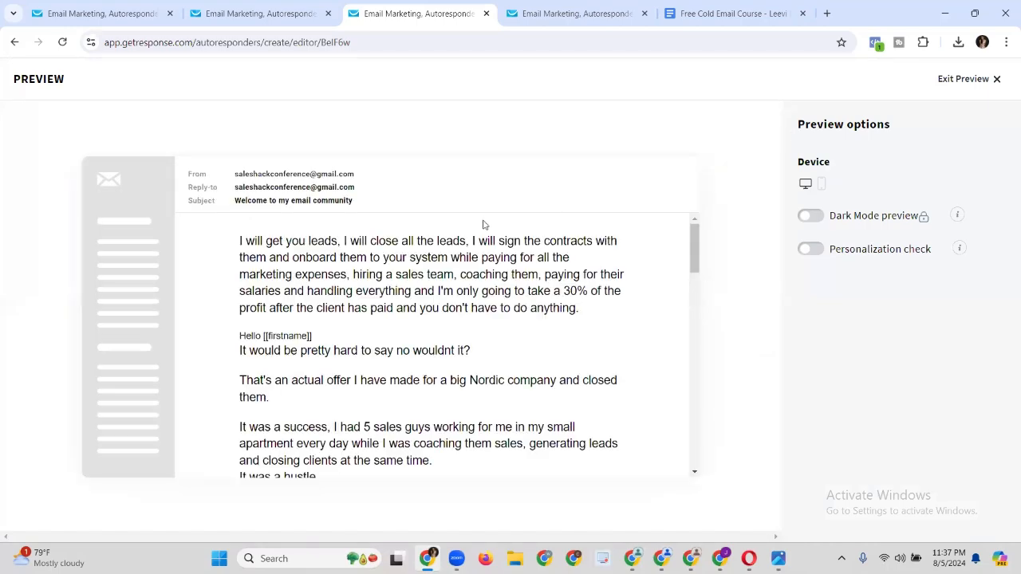
pyautogui.scroll(-20, 390, 287)
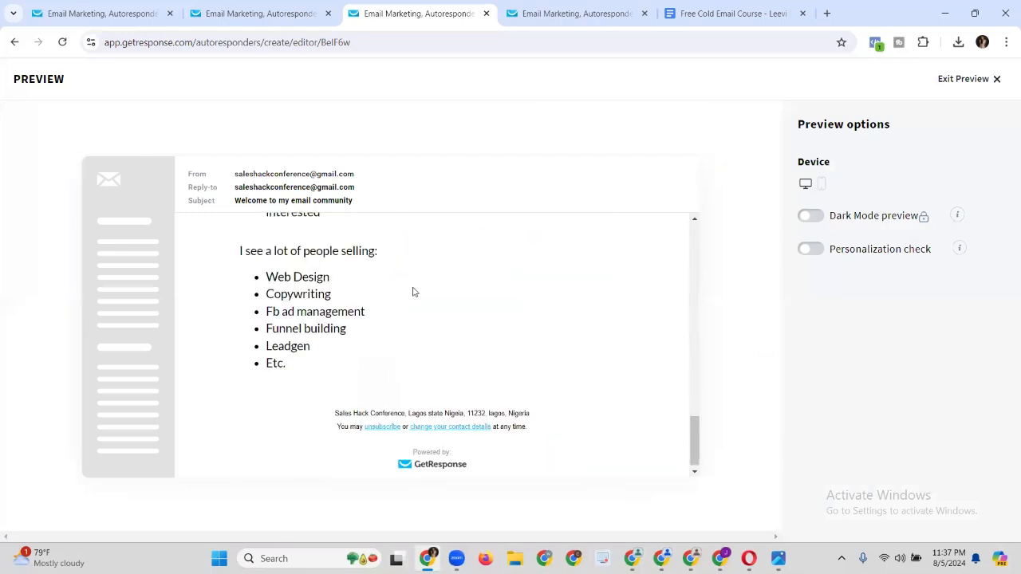
pyautogui.scroll(10, 414, 292)
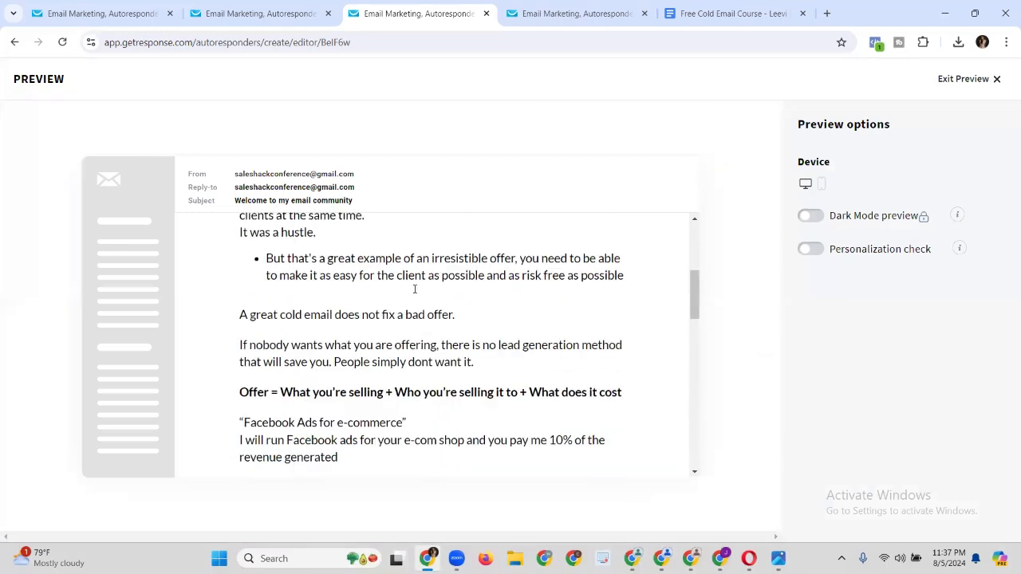
# Add the mobile view to the welcome email's preview and read through the message as laid out on a phone.
pyautogui.scroll(3, 414, 288)
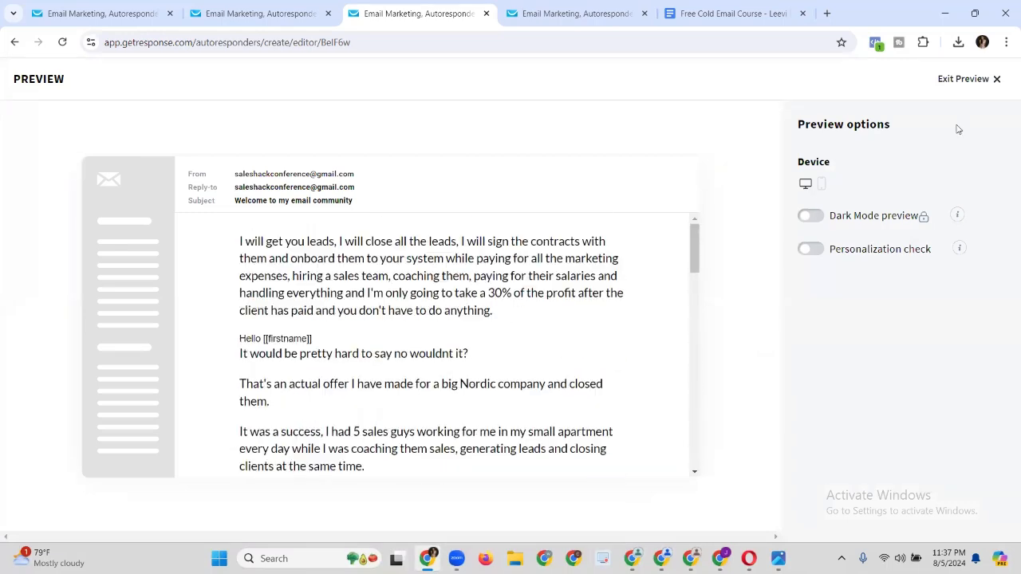
pyautogui.click(822, 187)
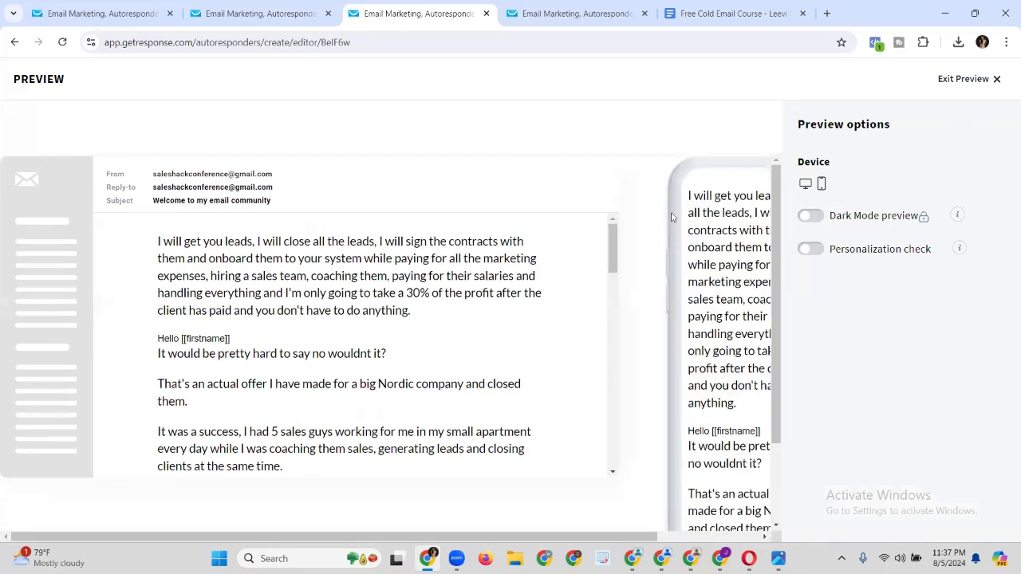
pyautogui.moveTo(615, 536); pyautogui.dragTo(735, 462)
pyautogui.scroll(-10, 690, 271)
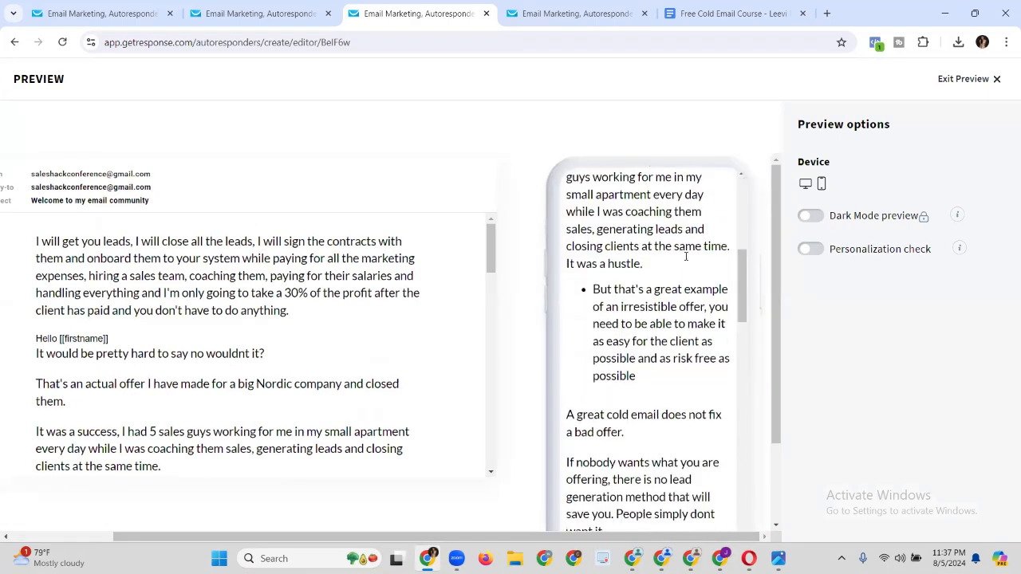
pyautogui.scroll(-4, 686, 257)
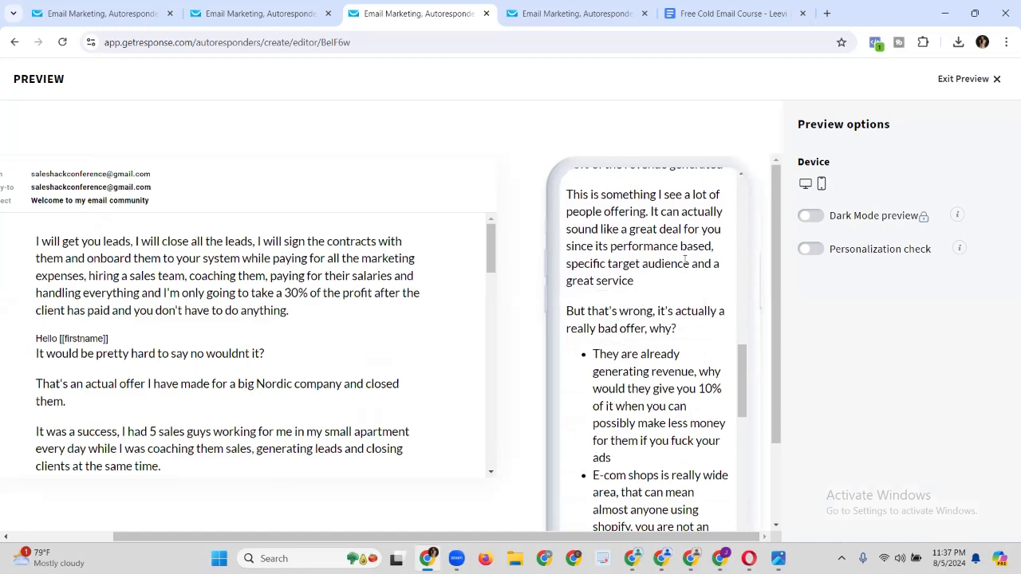
pyautogui.scroll(-8, 684, 259)
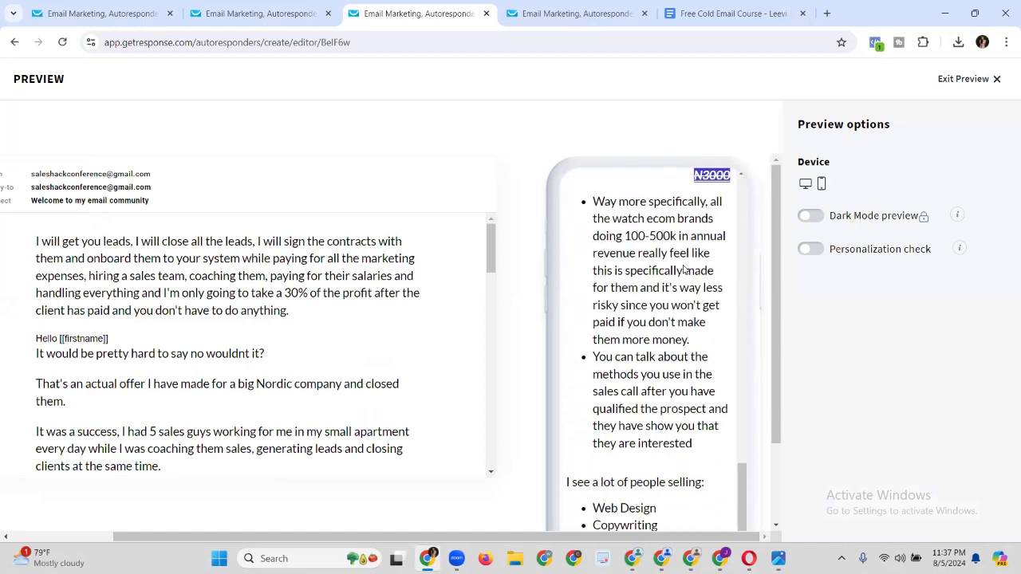
pyautogui.scroll(-2, 684, 269)
pyautogui.scroll(8, 684, 269)
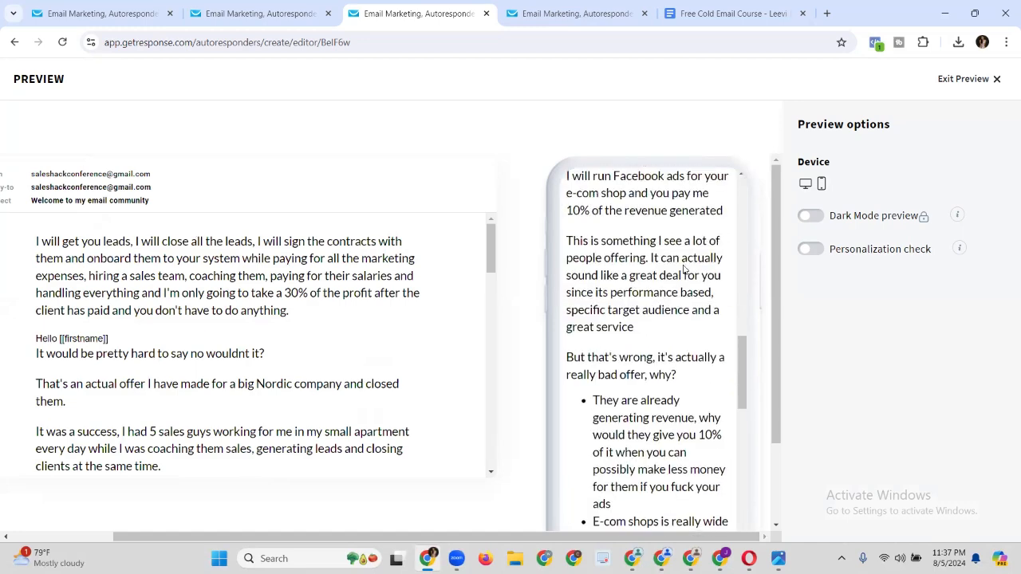
pyautogui.scroll(10, 684, 267)
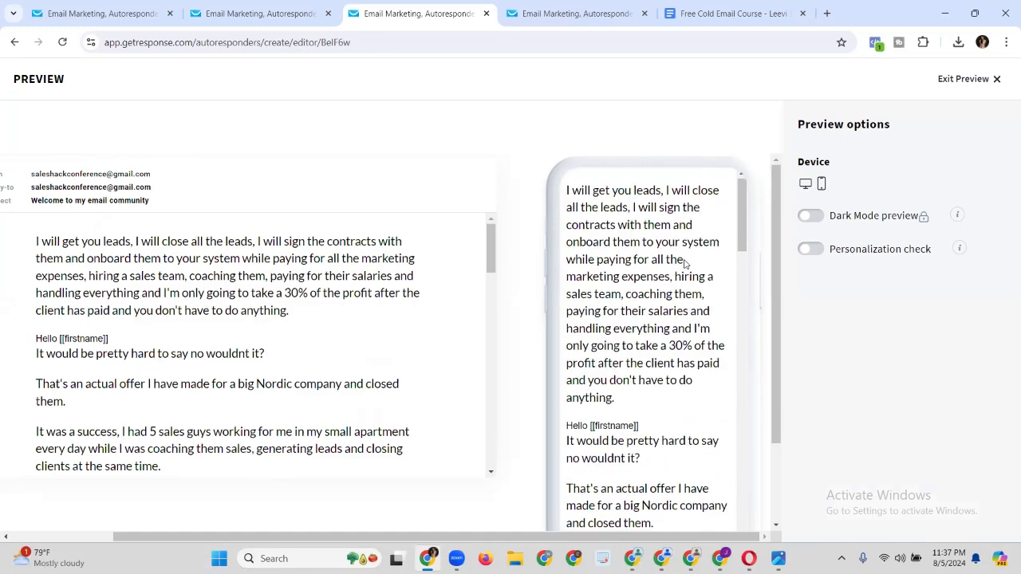
# Exit the preview and proceed from the finished message design to the autoresponder settings.
pyautogui.click(973, 83)
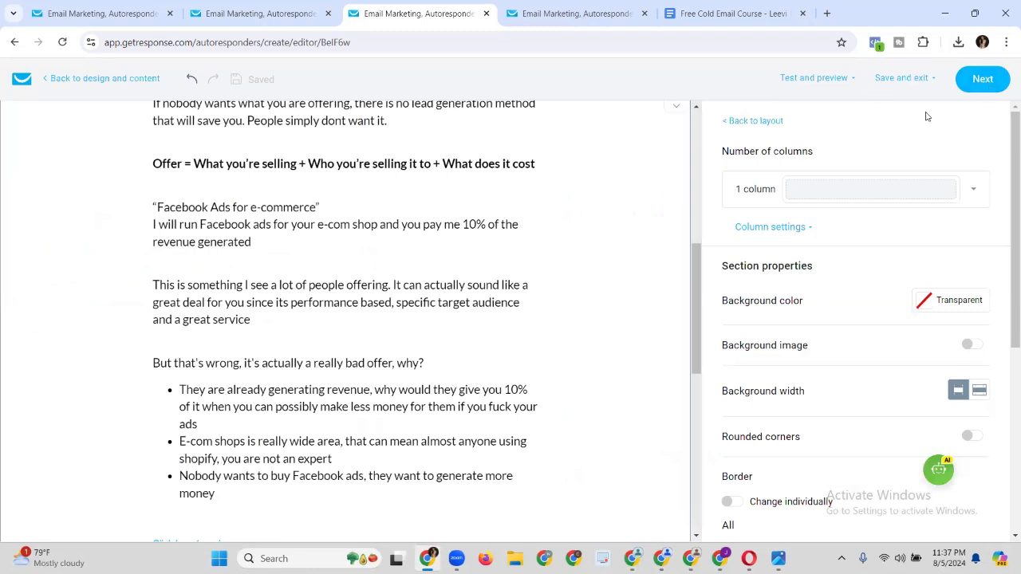
pyautogui.click(910, 85)
pyautogui.click(977, 90)
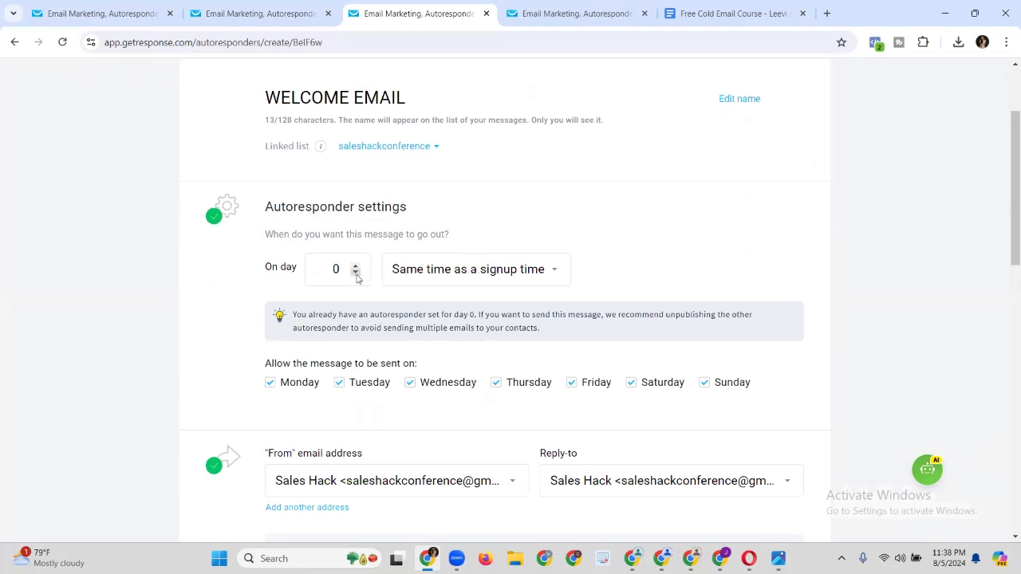
# Try day 1 and day 50 as the autoresponder's sending day, and return it to day 0.
pyautogui.scroll(-2, 357, 276)
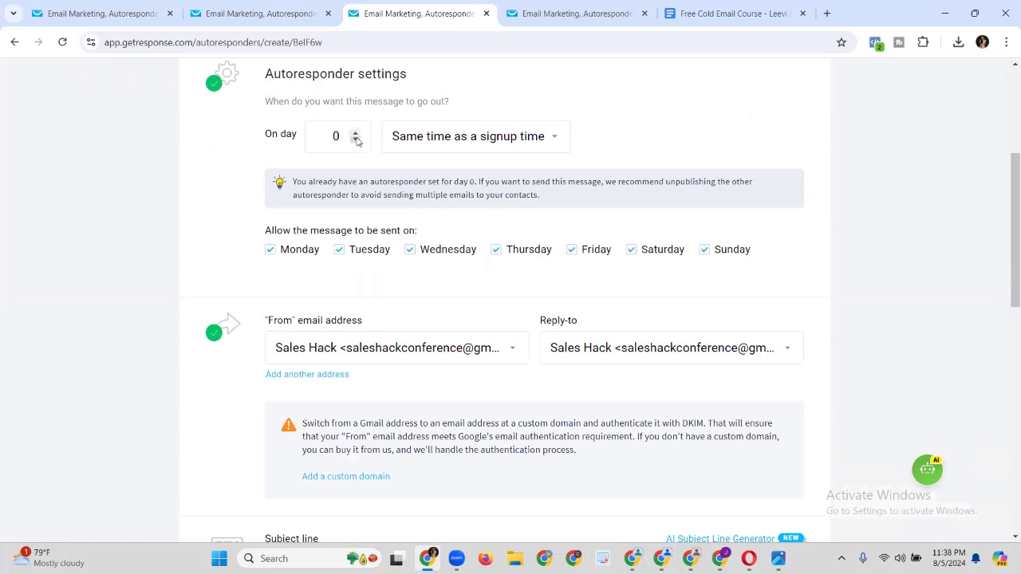
pyautogui.click(356, 133)
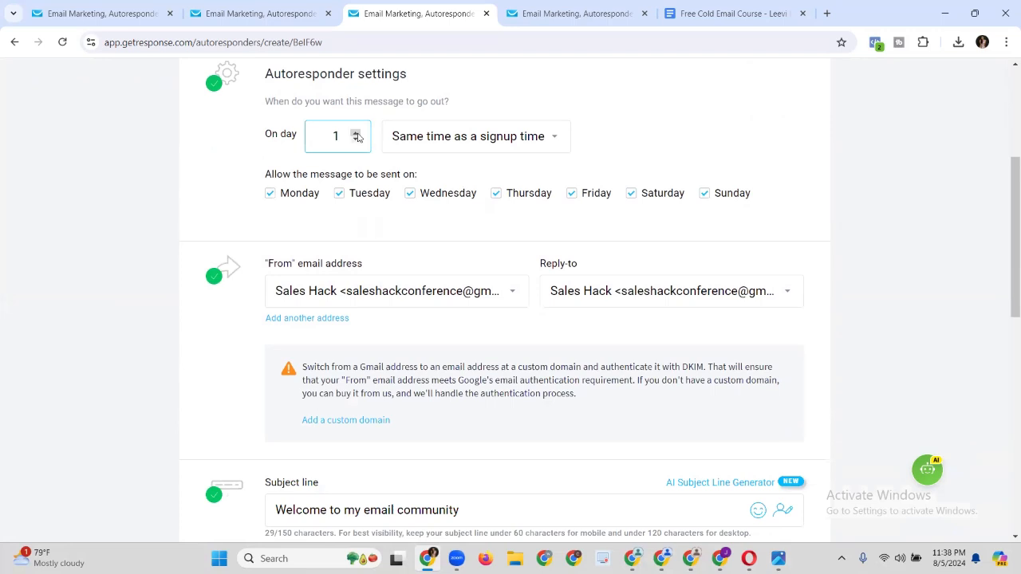
pyautogui.click(355, 133)
pyautogui.click(356, 133)
pyautogui.press('BackSpace')
pyautogui.press('BackSpace')
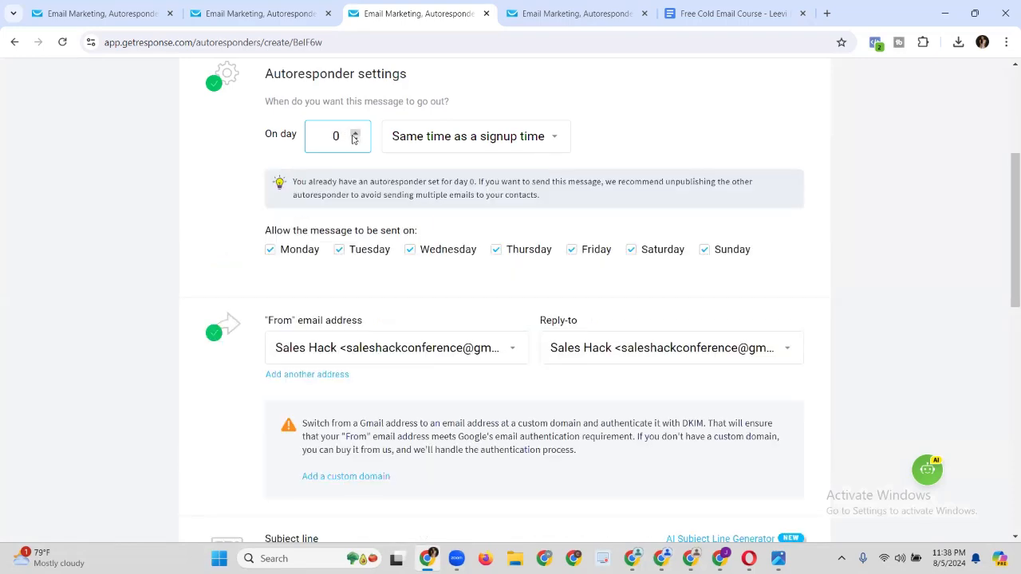
pyautogui.write('50')
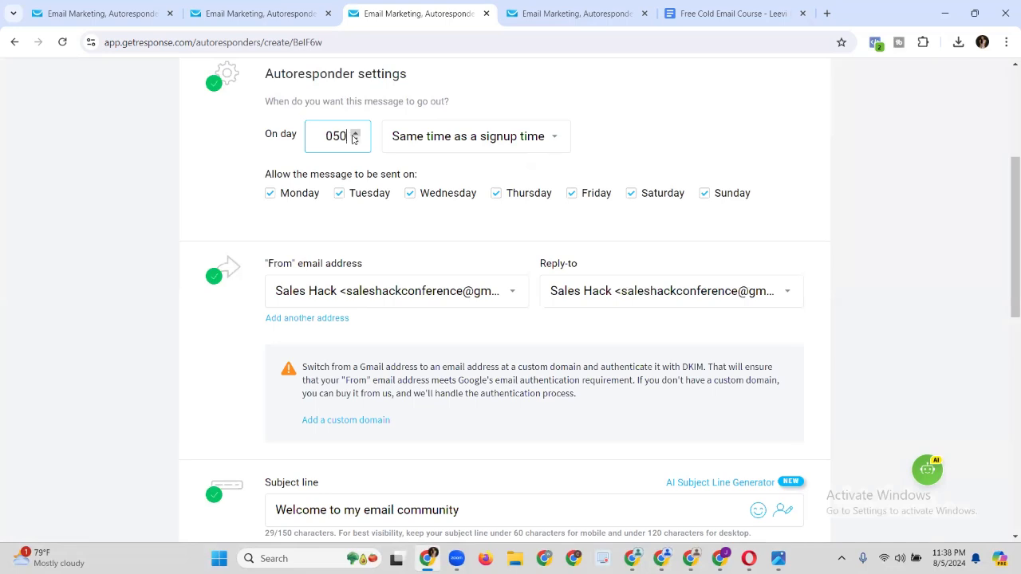
pyautogui.press('BackSpace')
pyautogui.press('BackSpace')
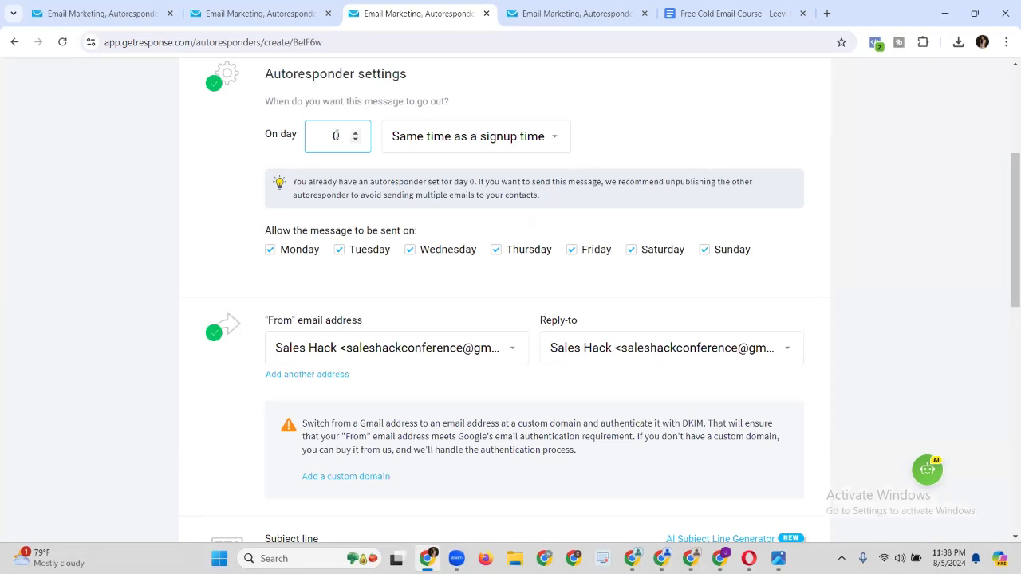
pyautogui.write('50')
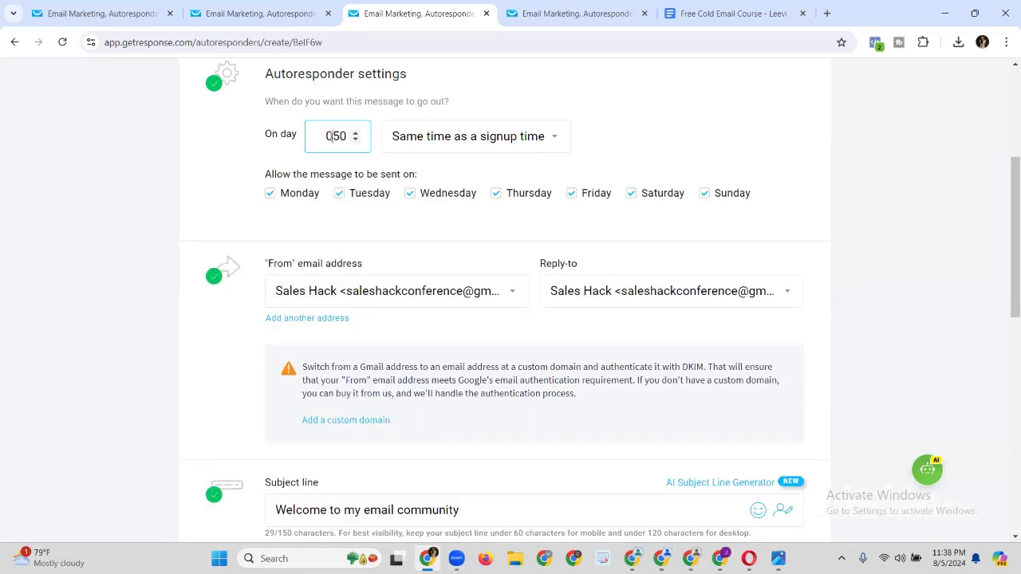
pyautogui.press('BackSpace')
pyautogui.press('BackSpace')
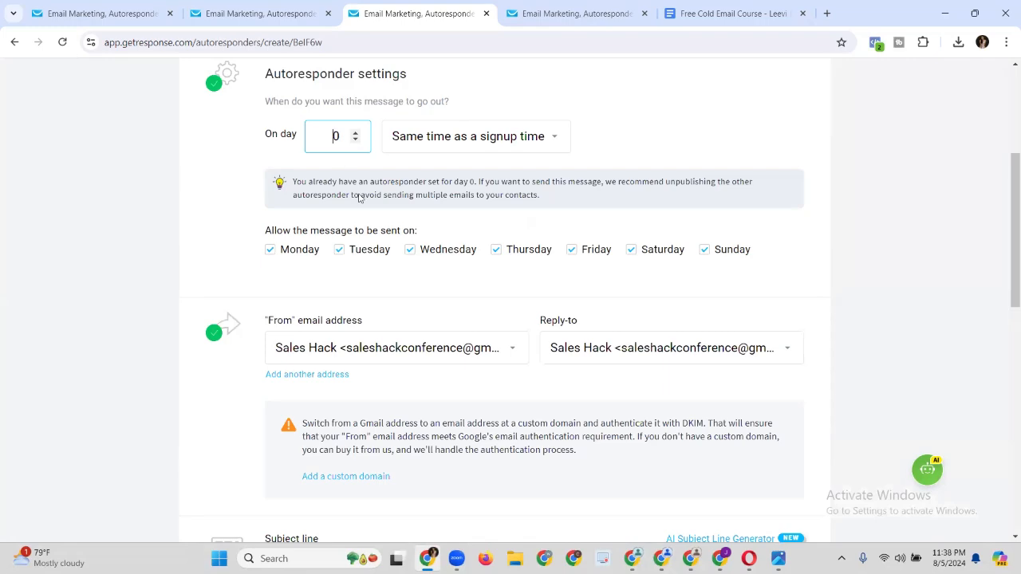
# Save and publish the WELCOME EMAIL autoresponder, and send it immediately to the contact further down the cycle as well.
pyautogui.scroll(-3, 380, 222)
pyautogui.scroll(-5, 379, 222)
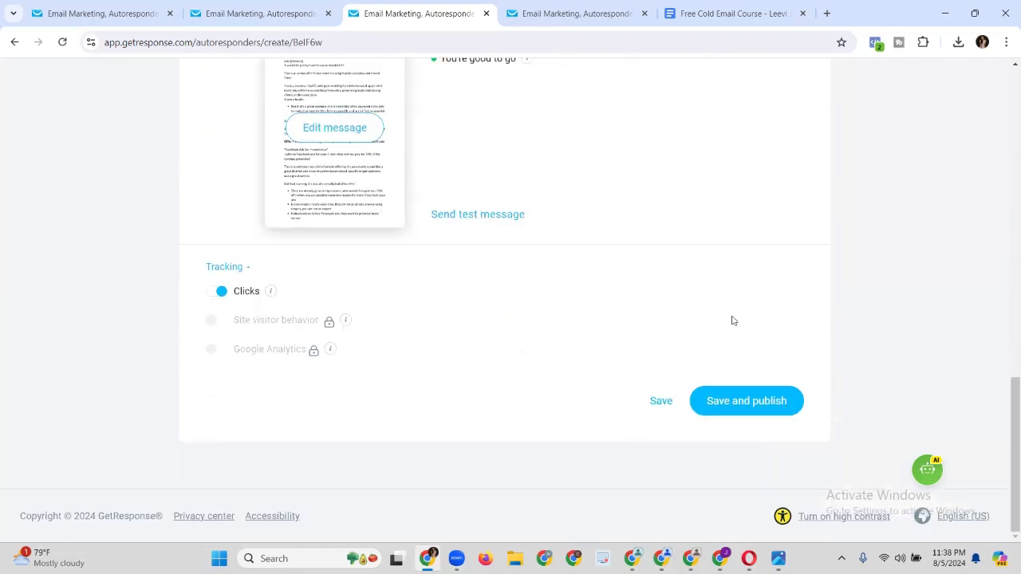
pyautogui.click(751, 410)
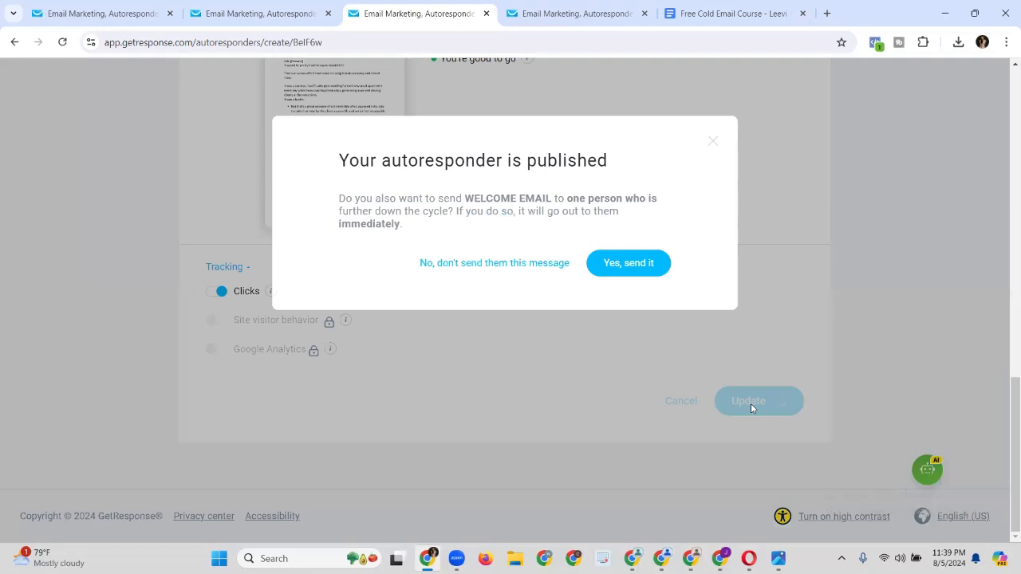
pyautogui.click(617, 265)
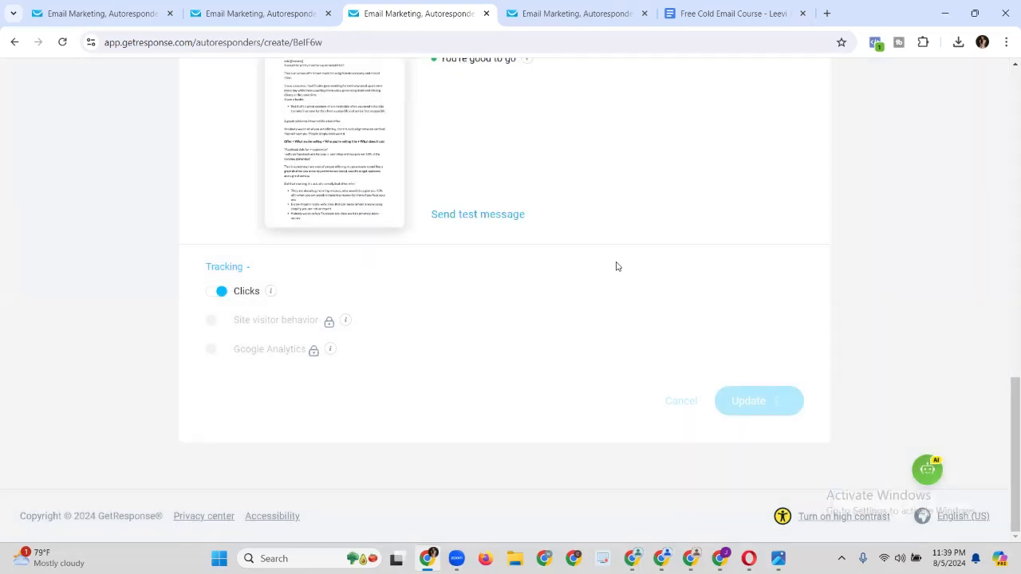
# Look over the list of autoresponders and the creation methods offered for a new one, without creating any.
pyautogui.scroll(3, 617, 267)
pyautogui.scroll(2, 616, 267)
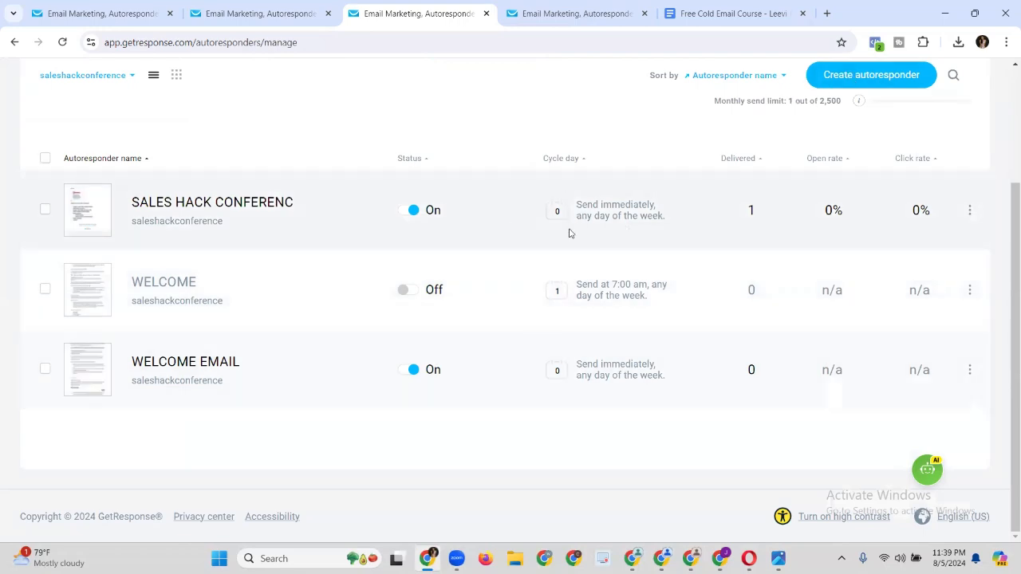
pyautogui.scroll(1, 583, 221)
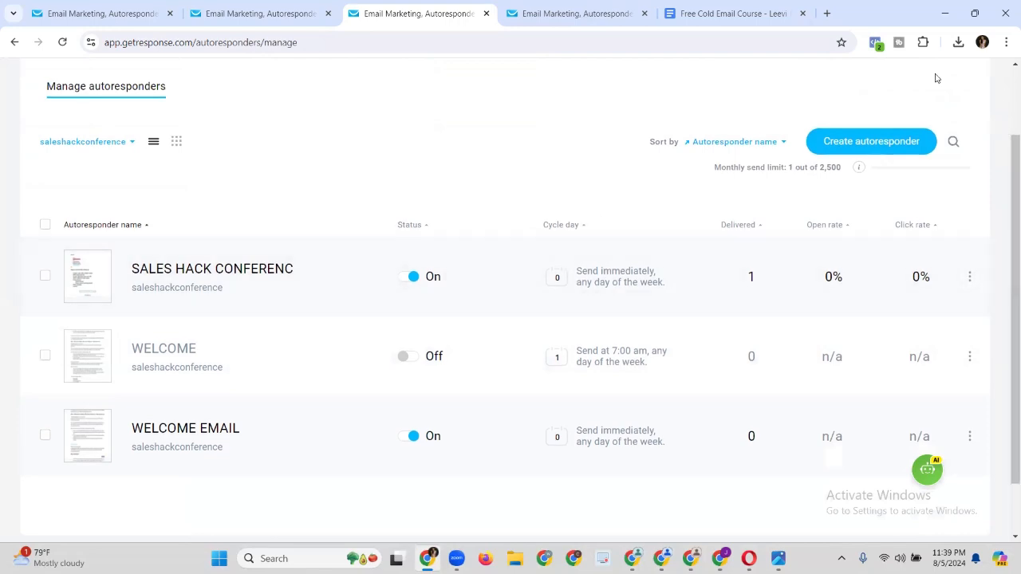
pyautogui.click(853, 143)
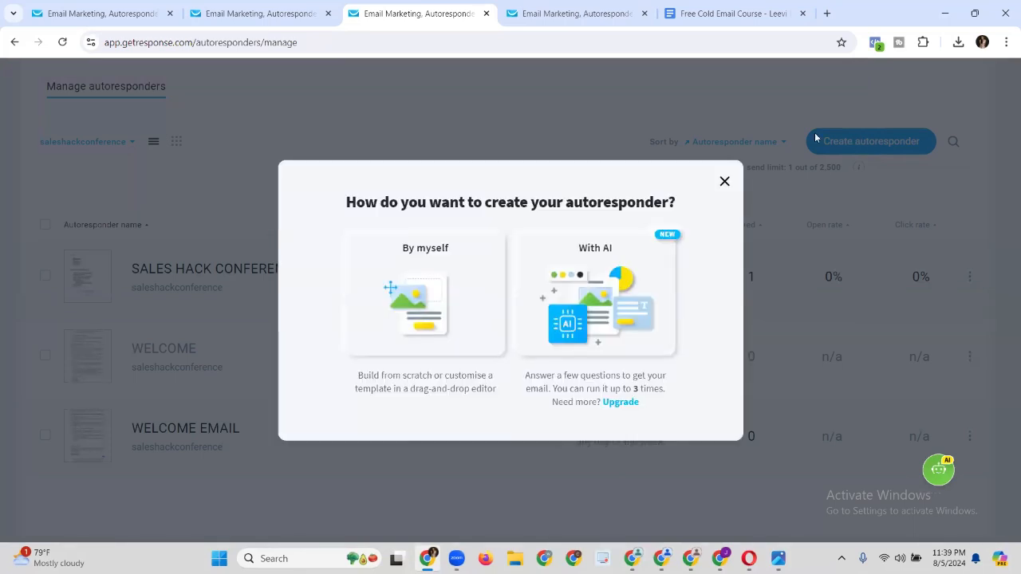
pyautogui.click(724, 182)
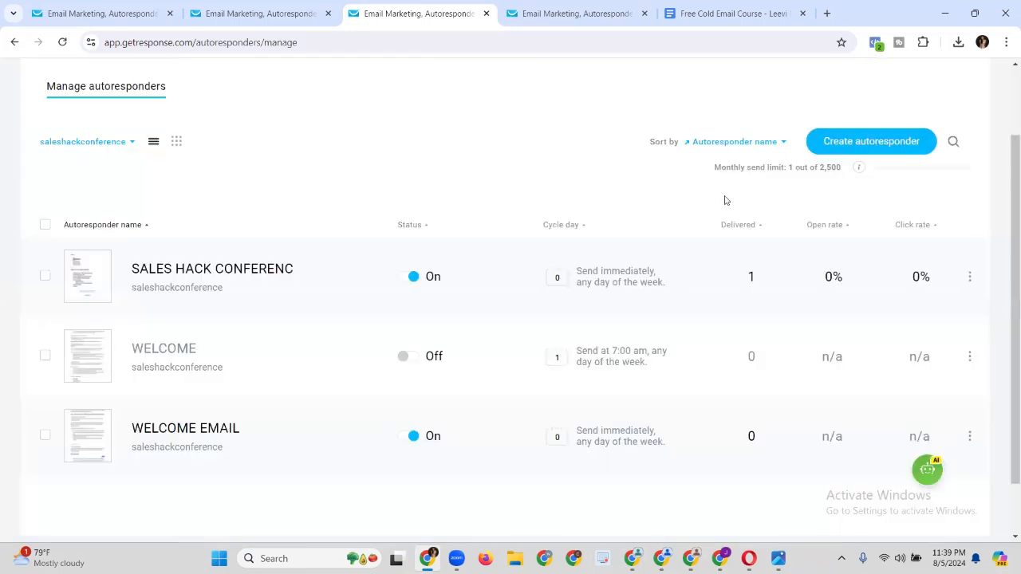